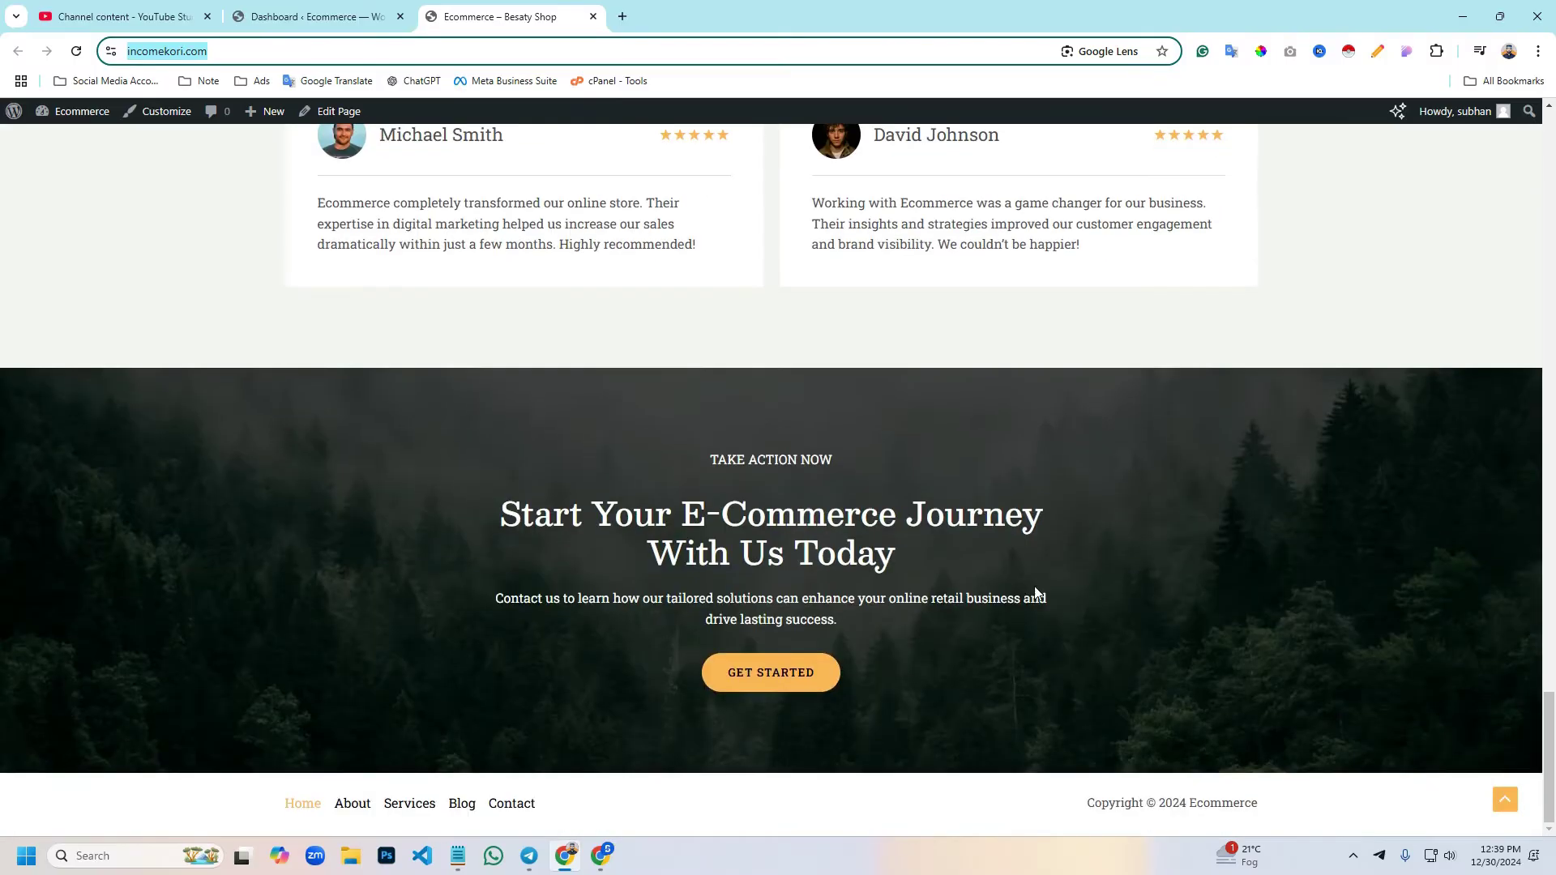
Look over the top of the incomekori.com homepage and switch to the browser window holding the marketguru.com.bd dashboard
scroll(1049, 582, "up", 2)
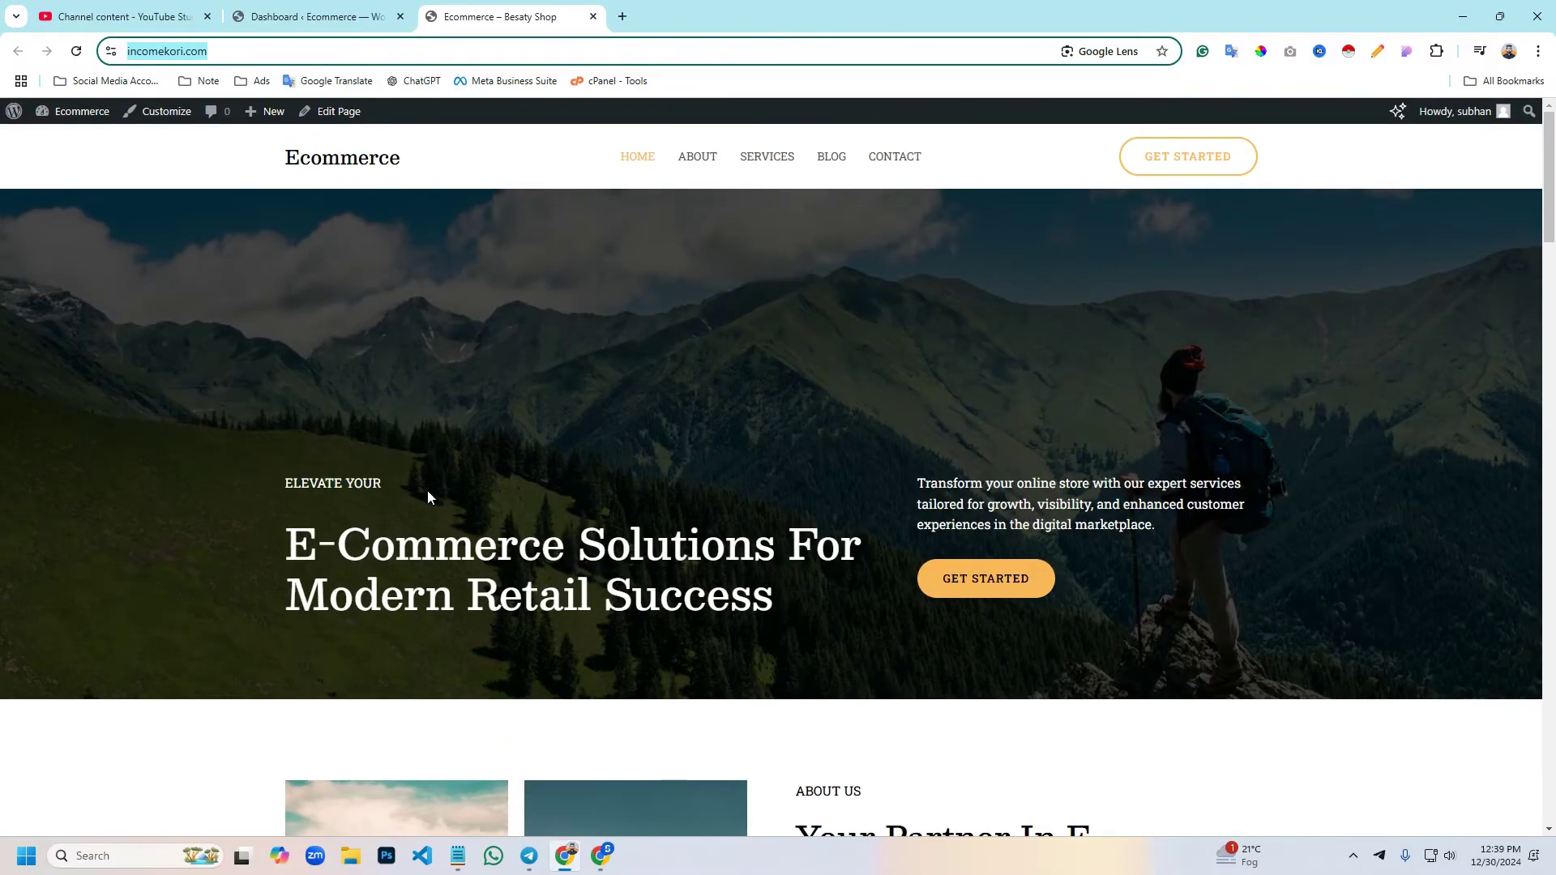
left_click(291, 377)
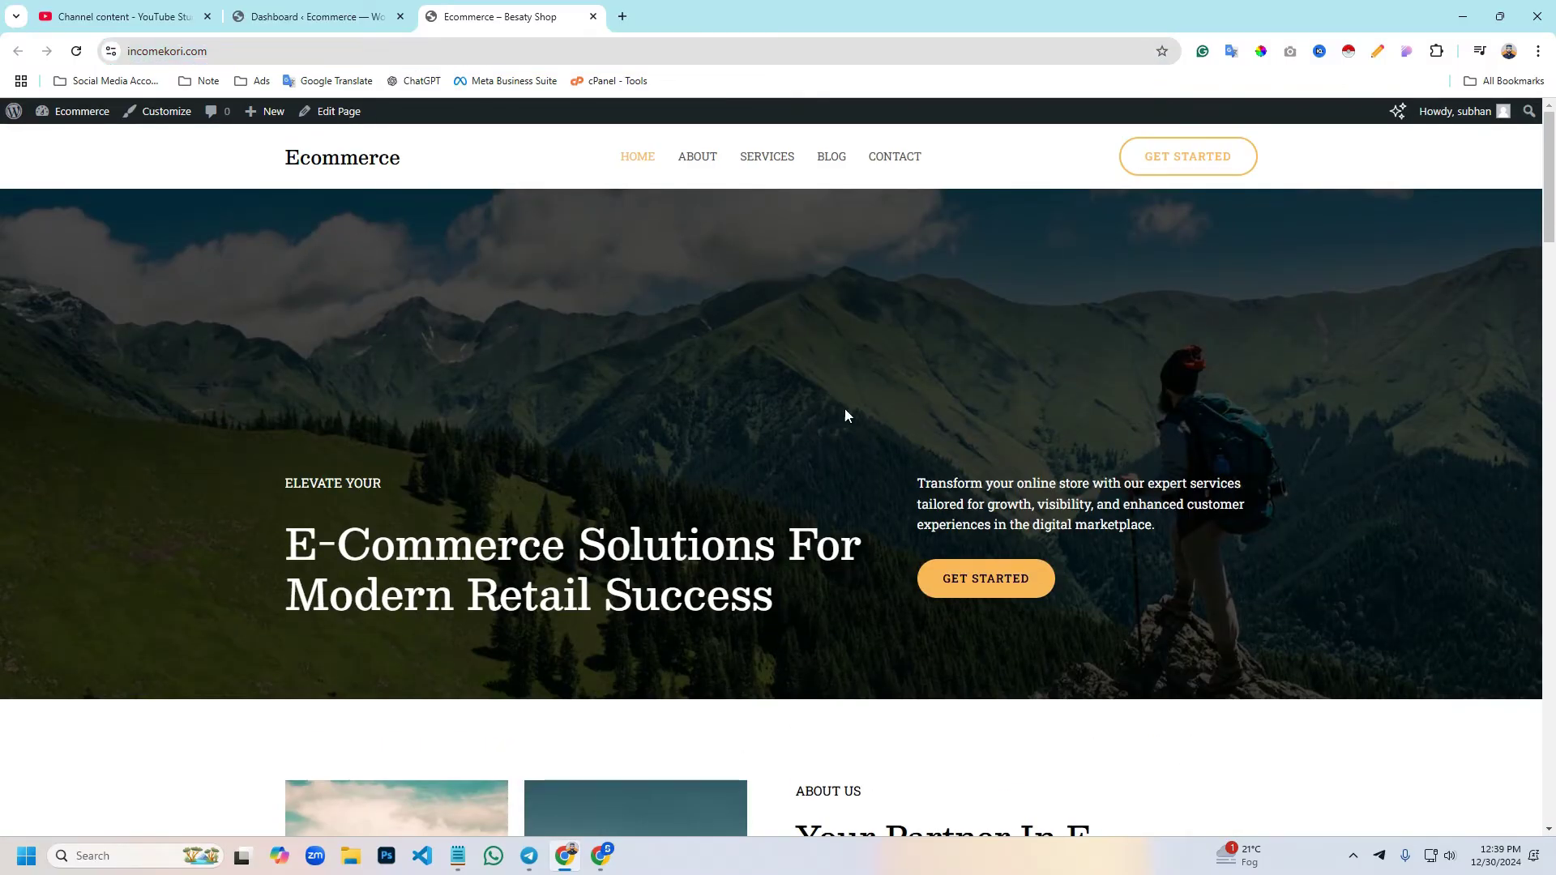
left_click(600, 855)
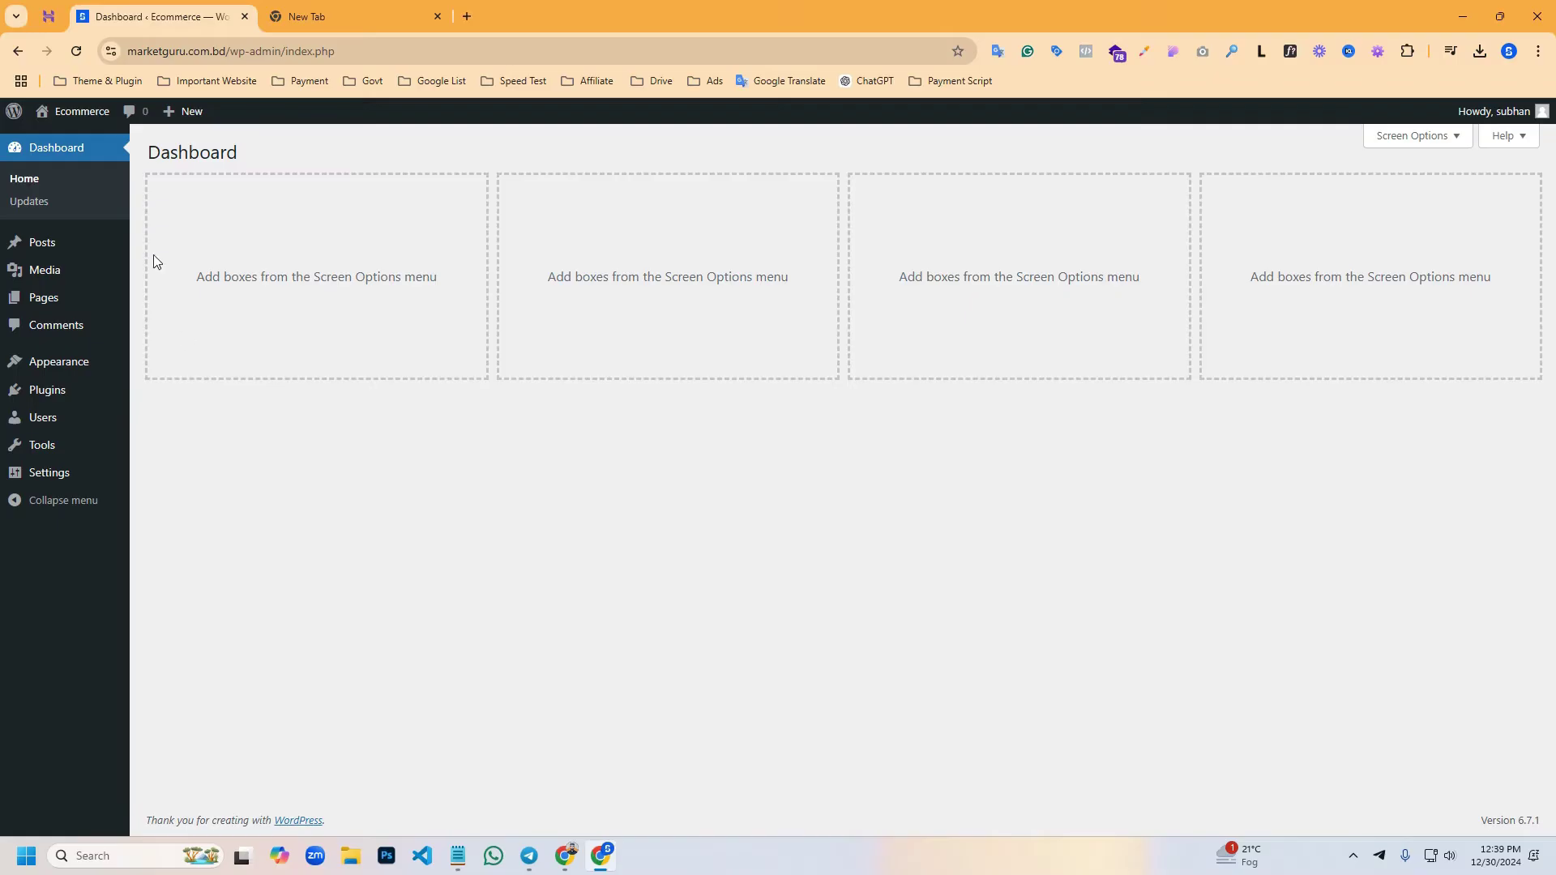
Open the marketguru.com.bd front page in a new tab and examine it from header to footer
left_click(232, 51)
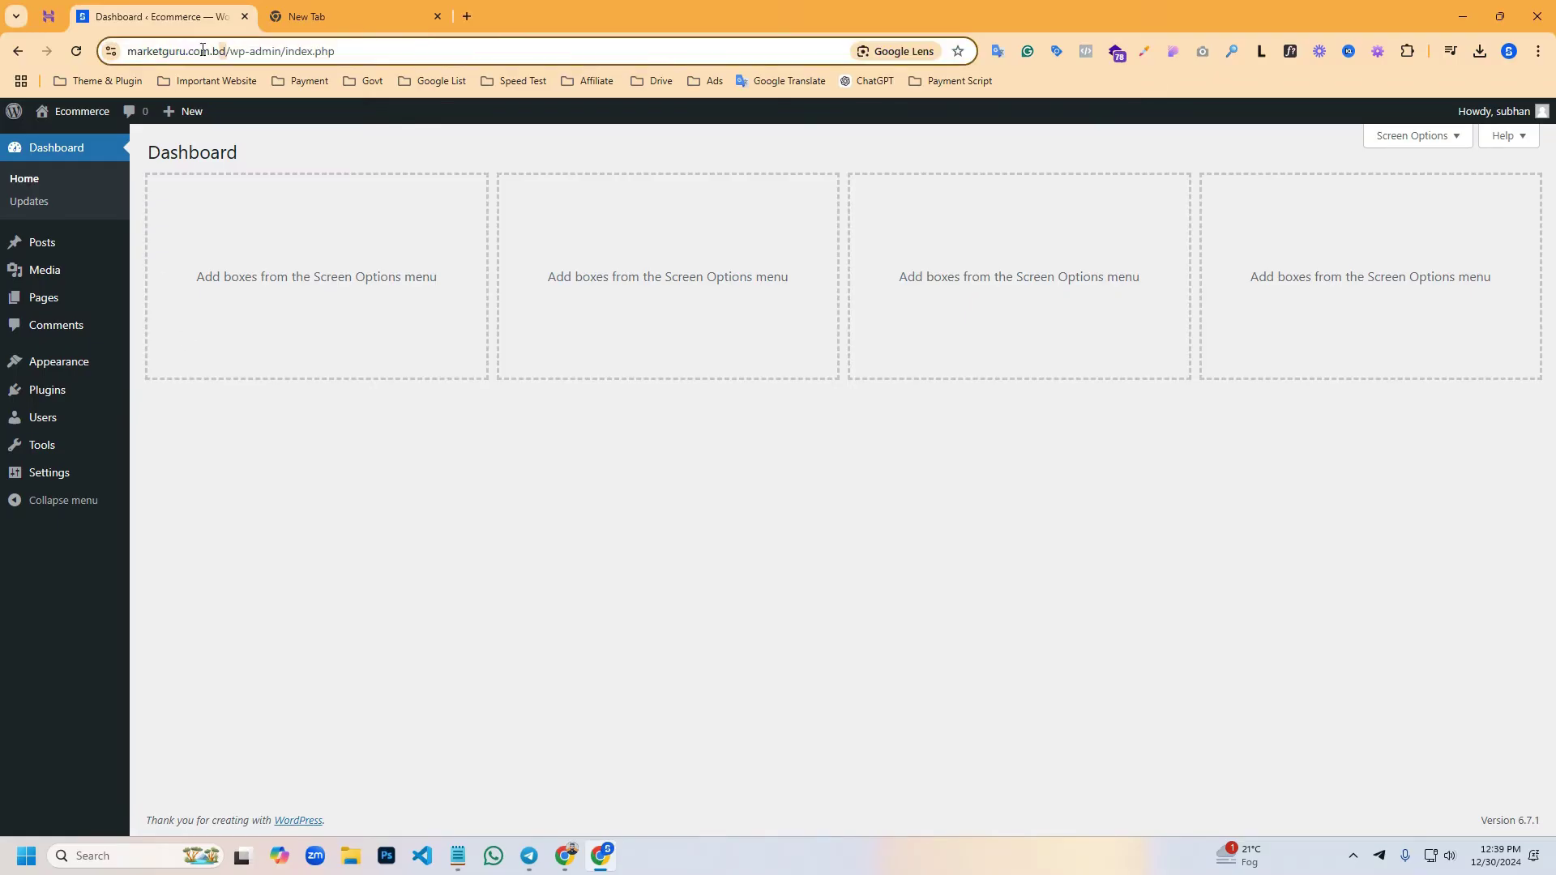
right_click(61, 117)
left_click(114, 128)
left_click(408, 6)
scroll(868, 416, "down", 3)
scroll(889, 416, "up", 3)
scroll(893, 412, "down", 3)
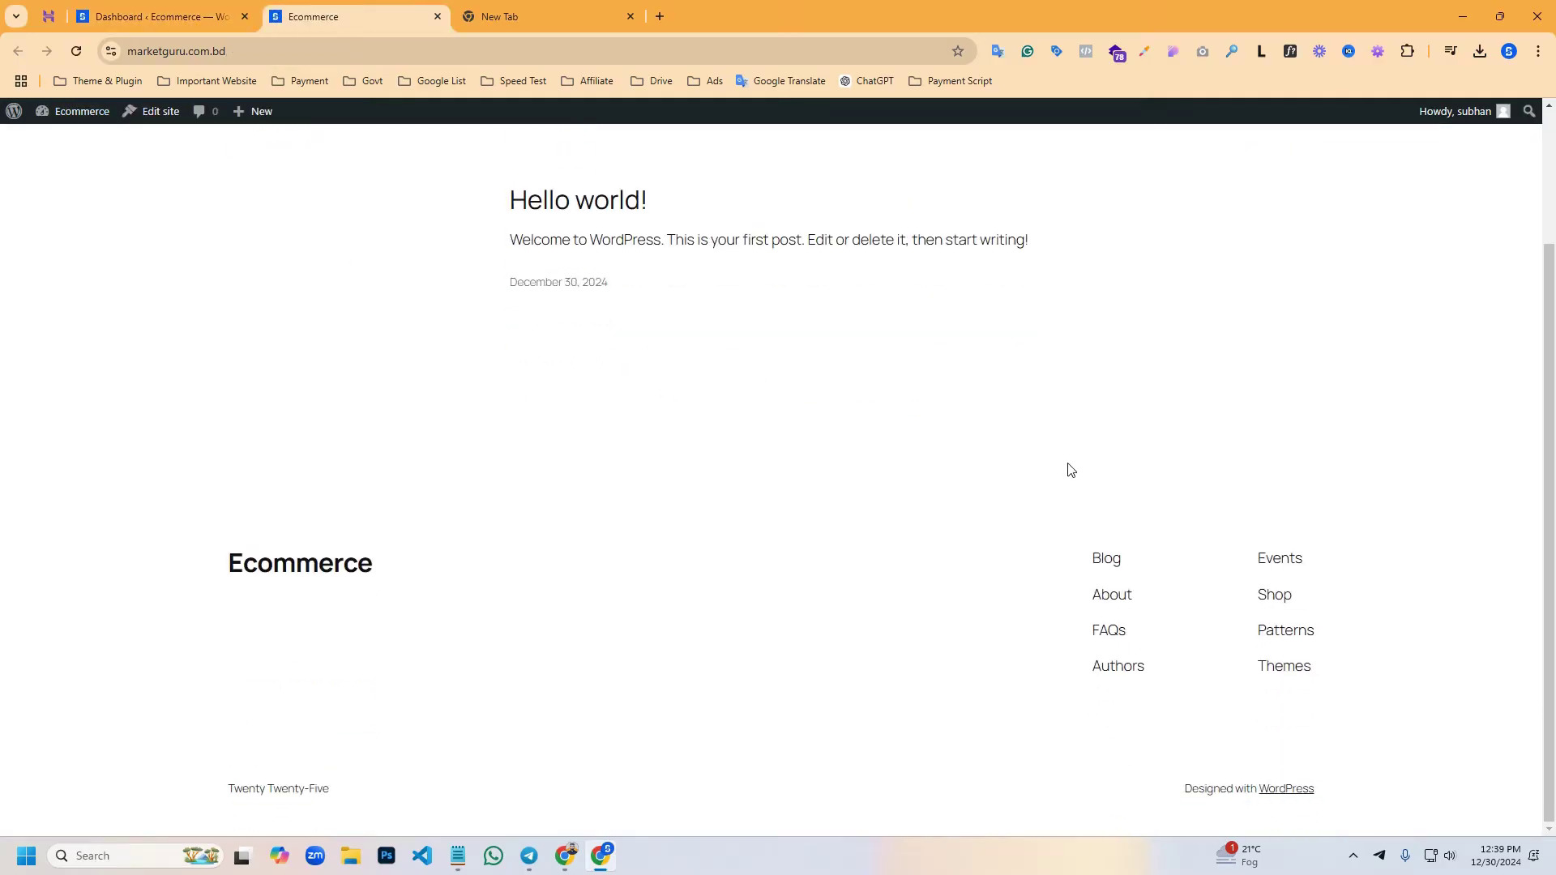
scroll(1078, 462, "up", 2)
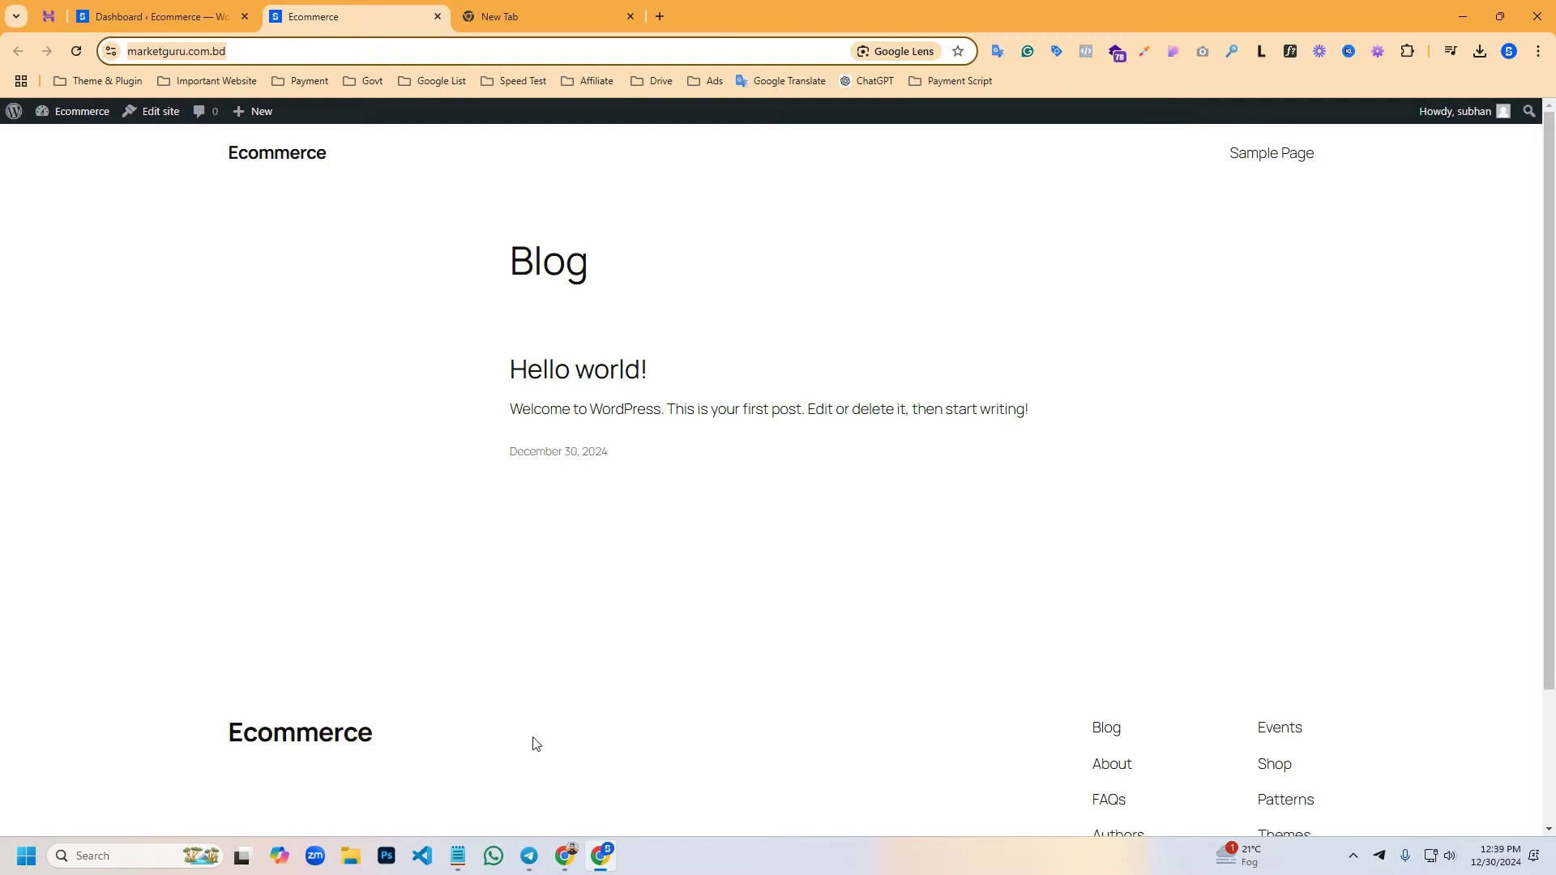
Compare the incomekori.com source site with the marketguru.com.bd destination site across the two browser windows
left_click(565, 856)
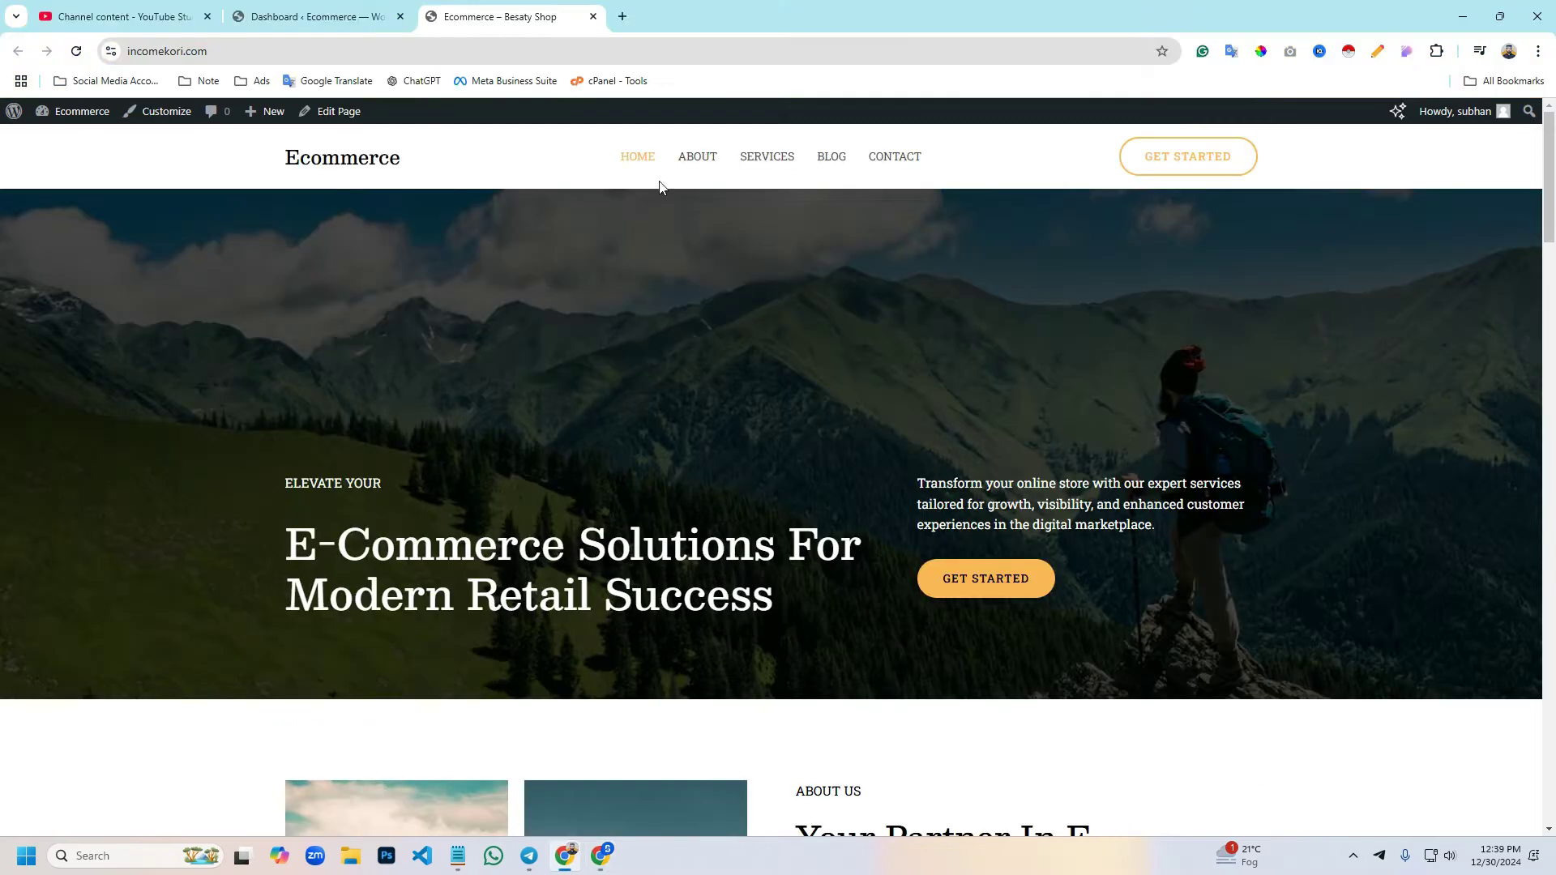
left_click(320, 55)
left_click(604, 856)
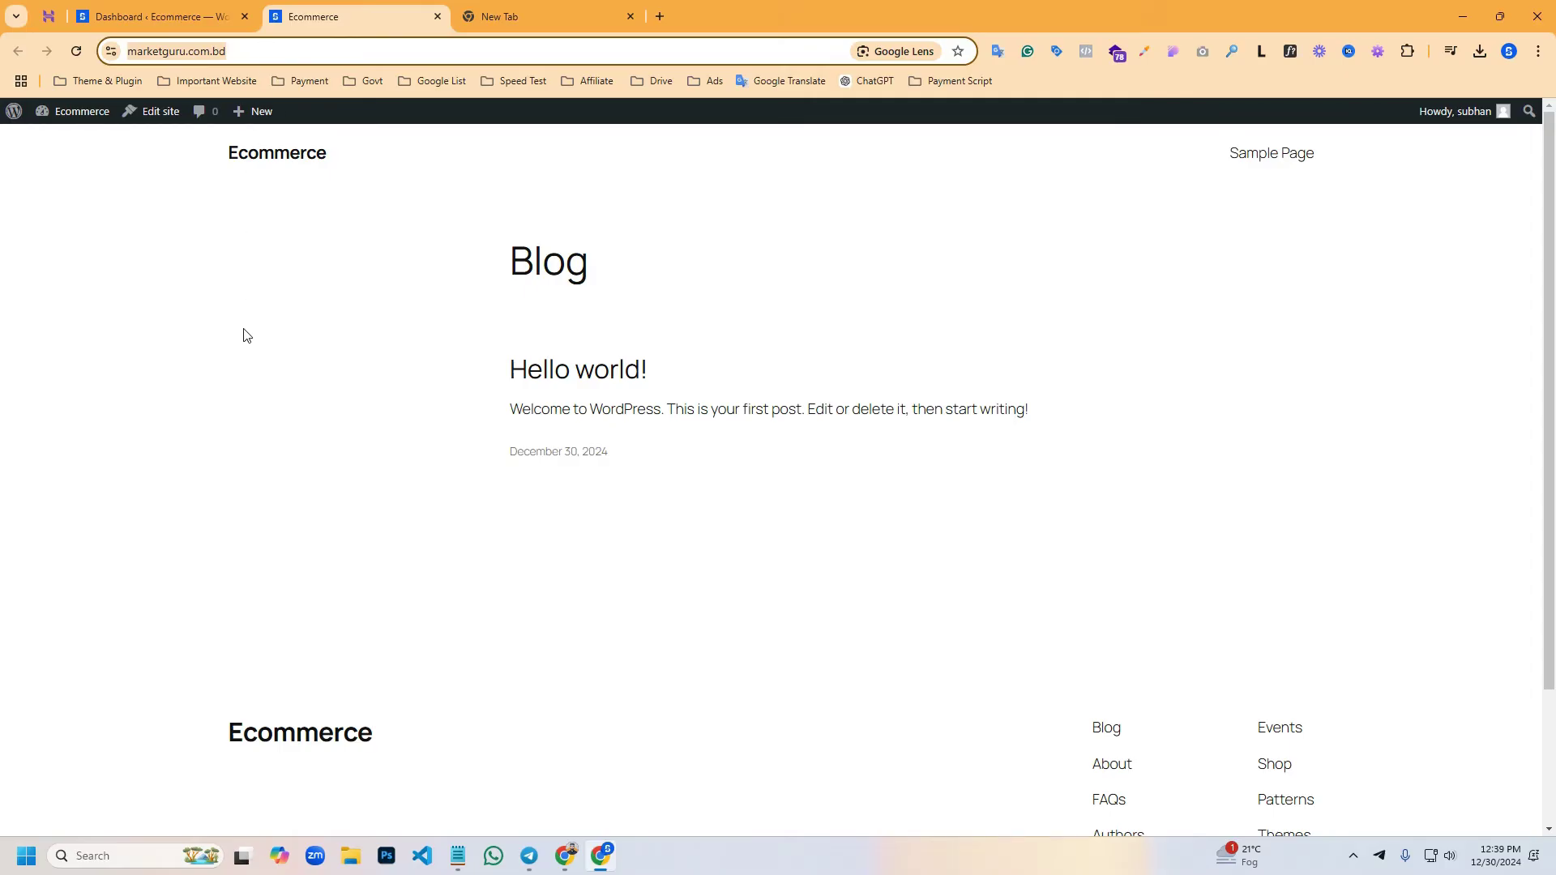
In the incomekori.com dashboard, search the new plugins for wpvivid
key("alt+Tab")
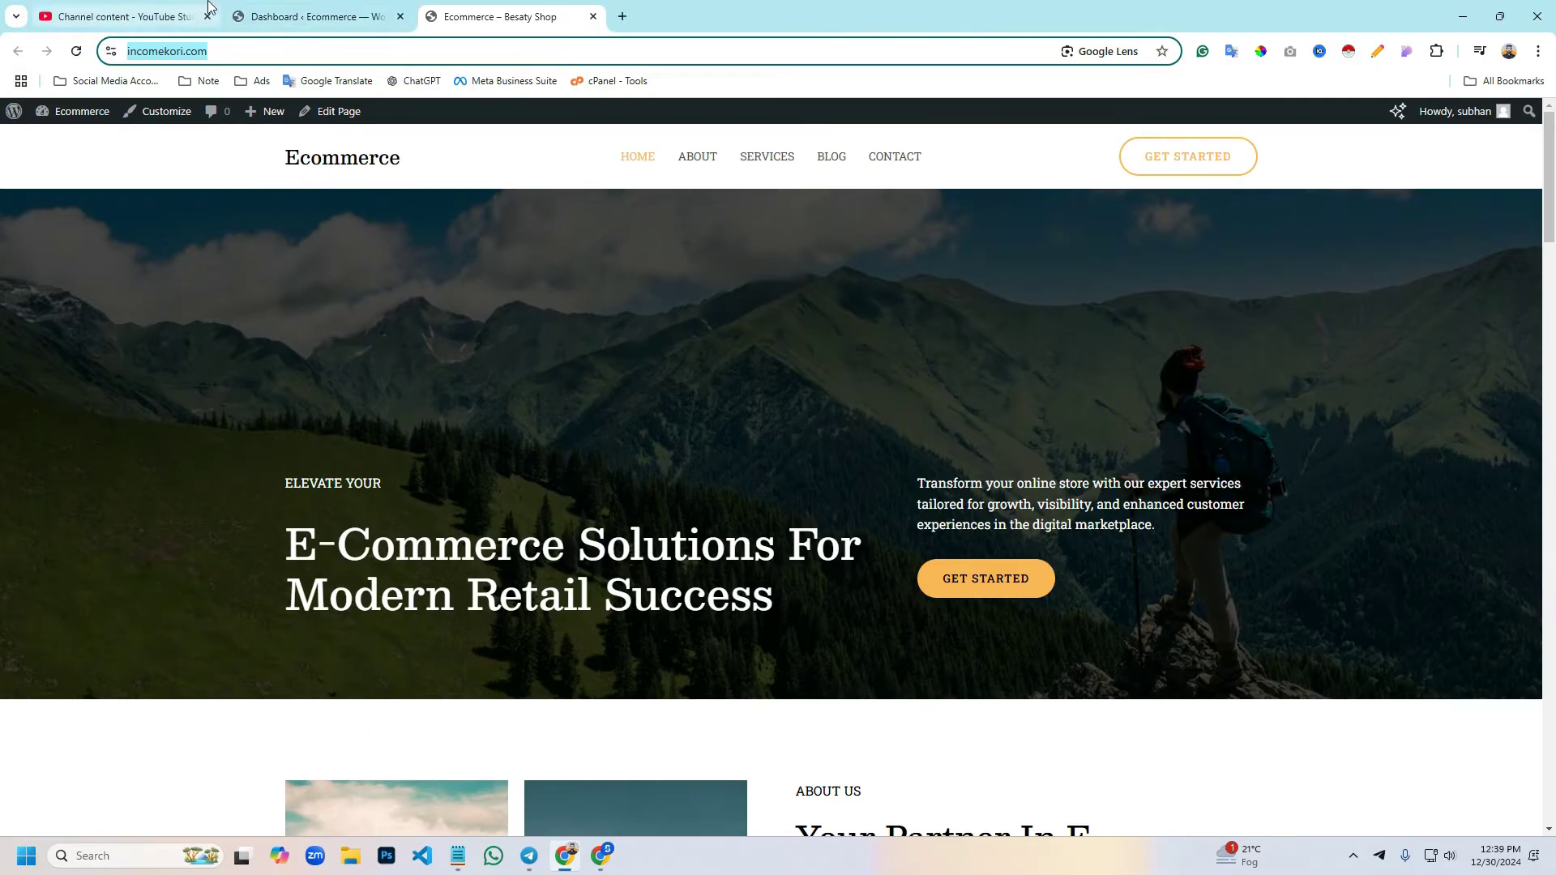
left_click(316, 17)
mouse_move(52, 490)
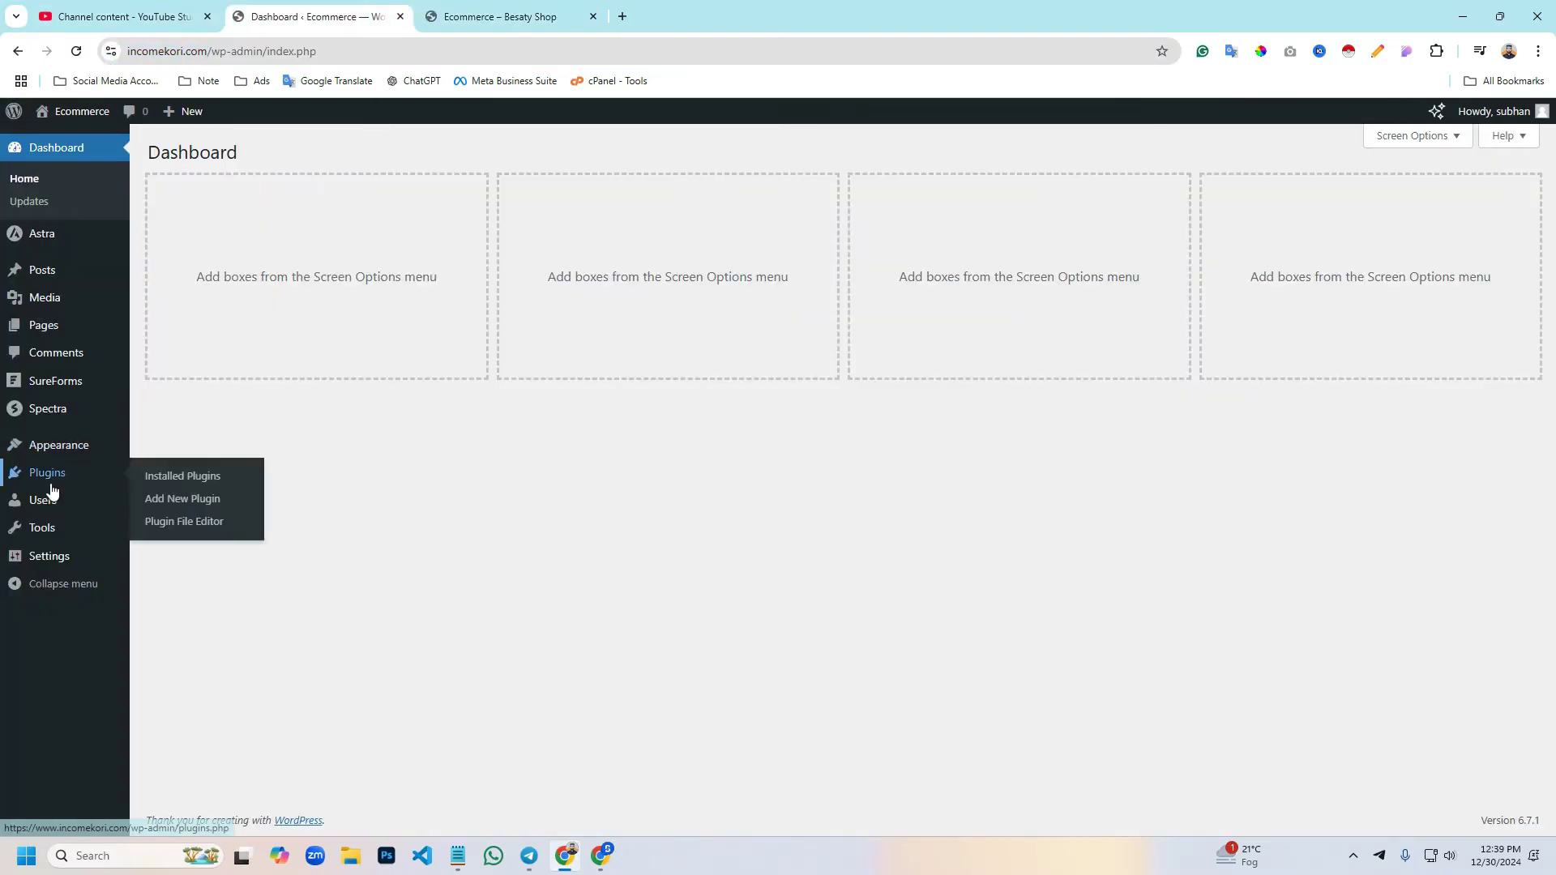
left_click(201, 501)
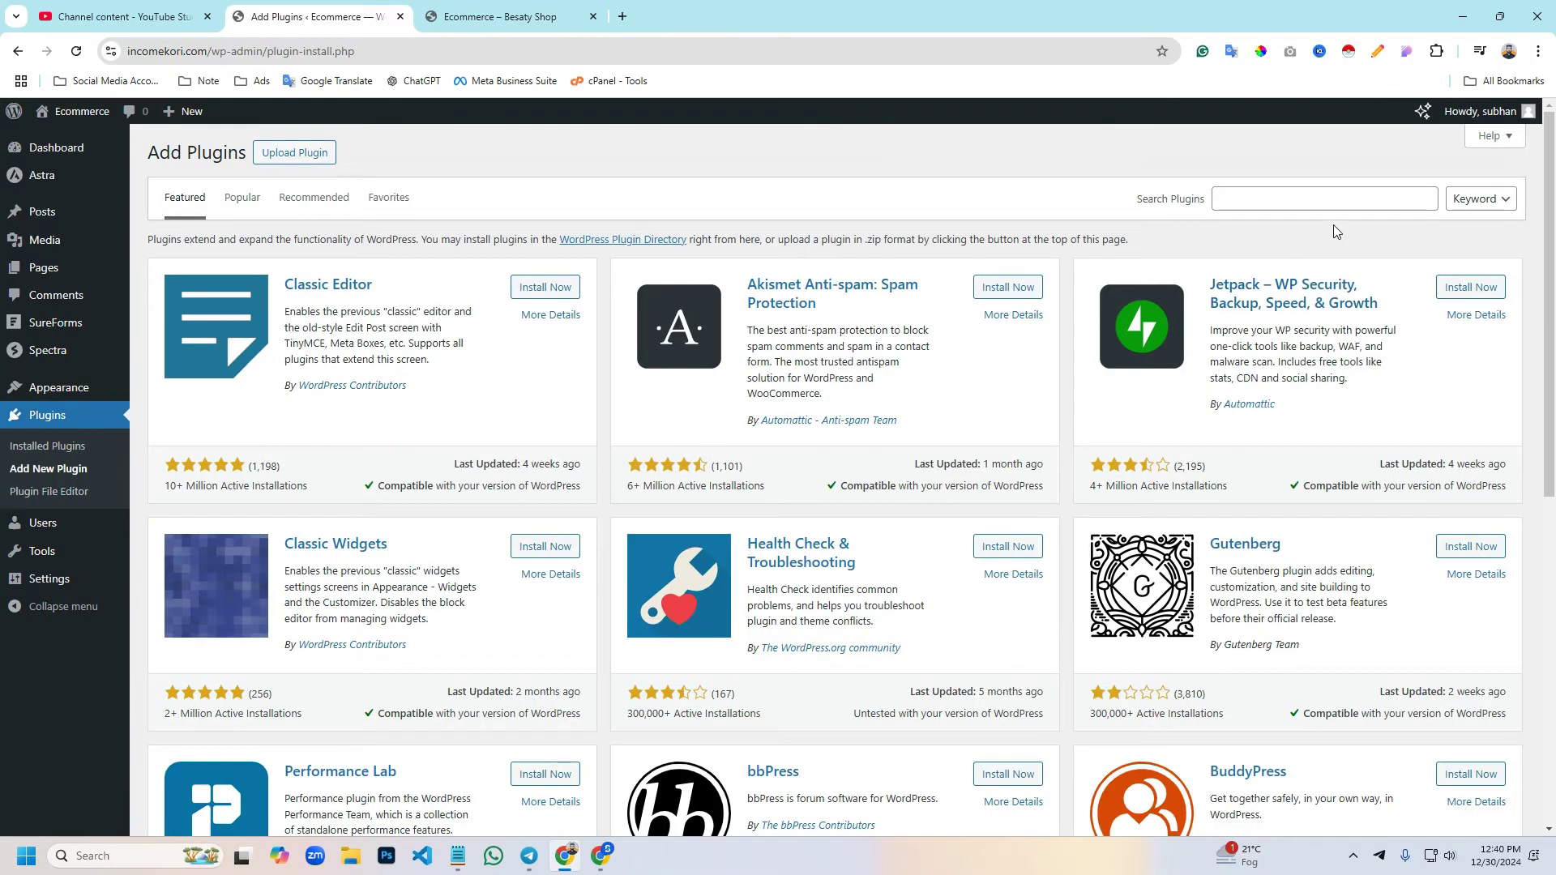
left_click(1277, 200)
type("wpvivid")
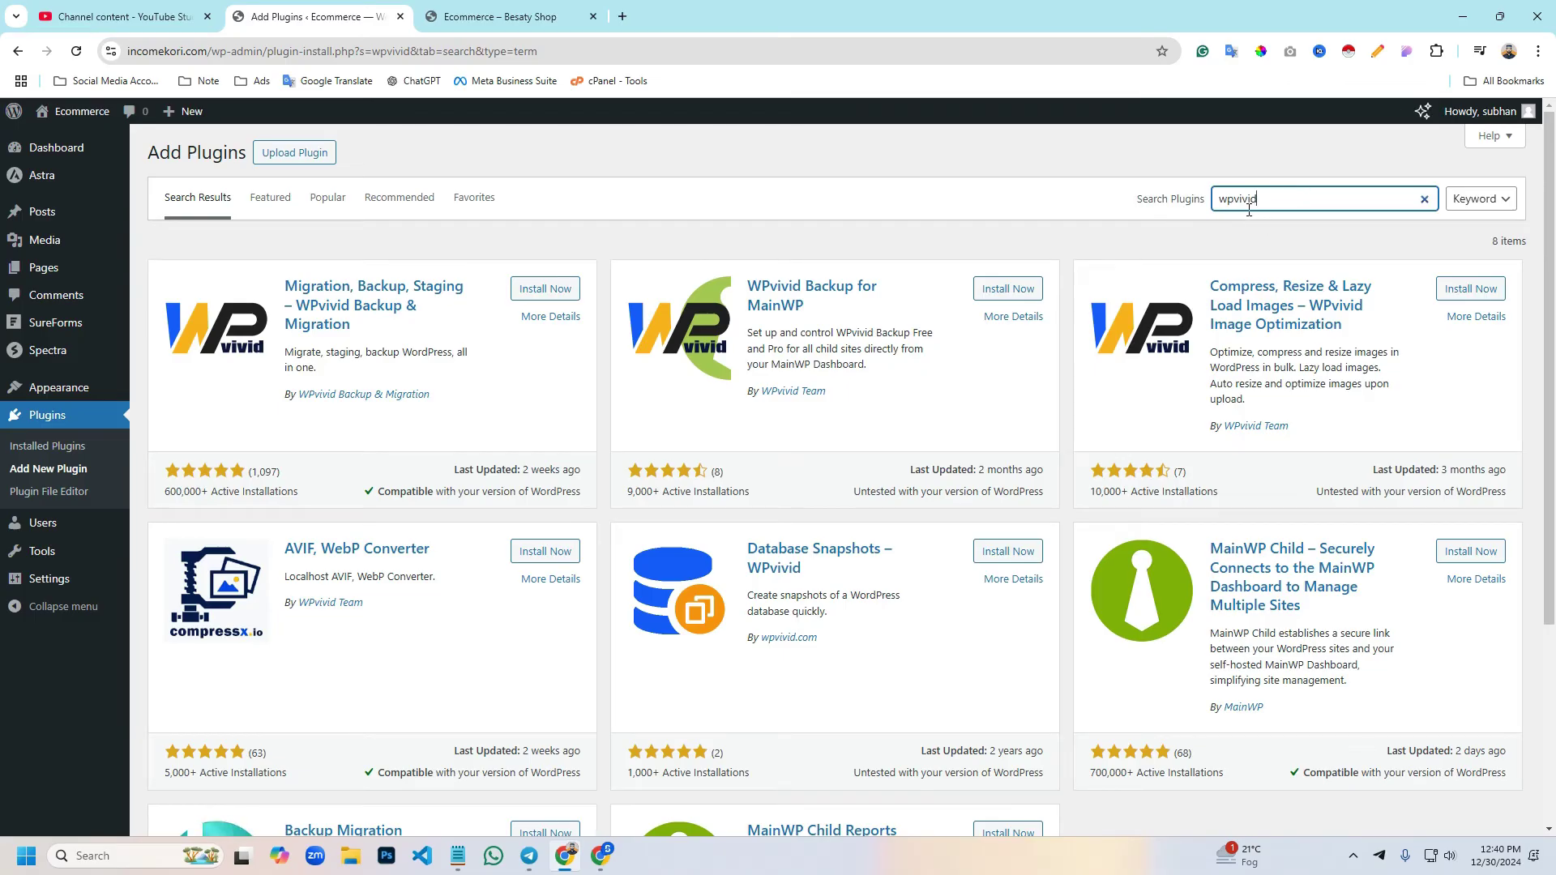
Try the plugin search with the spelling wp vivid and restore the term to wpvivid
left_click(1232, 200)
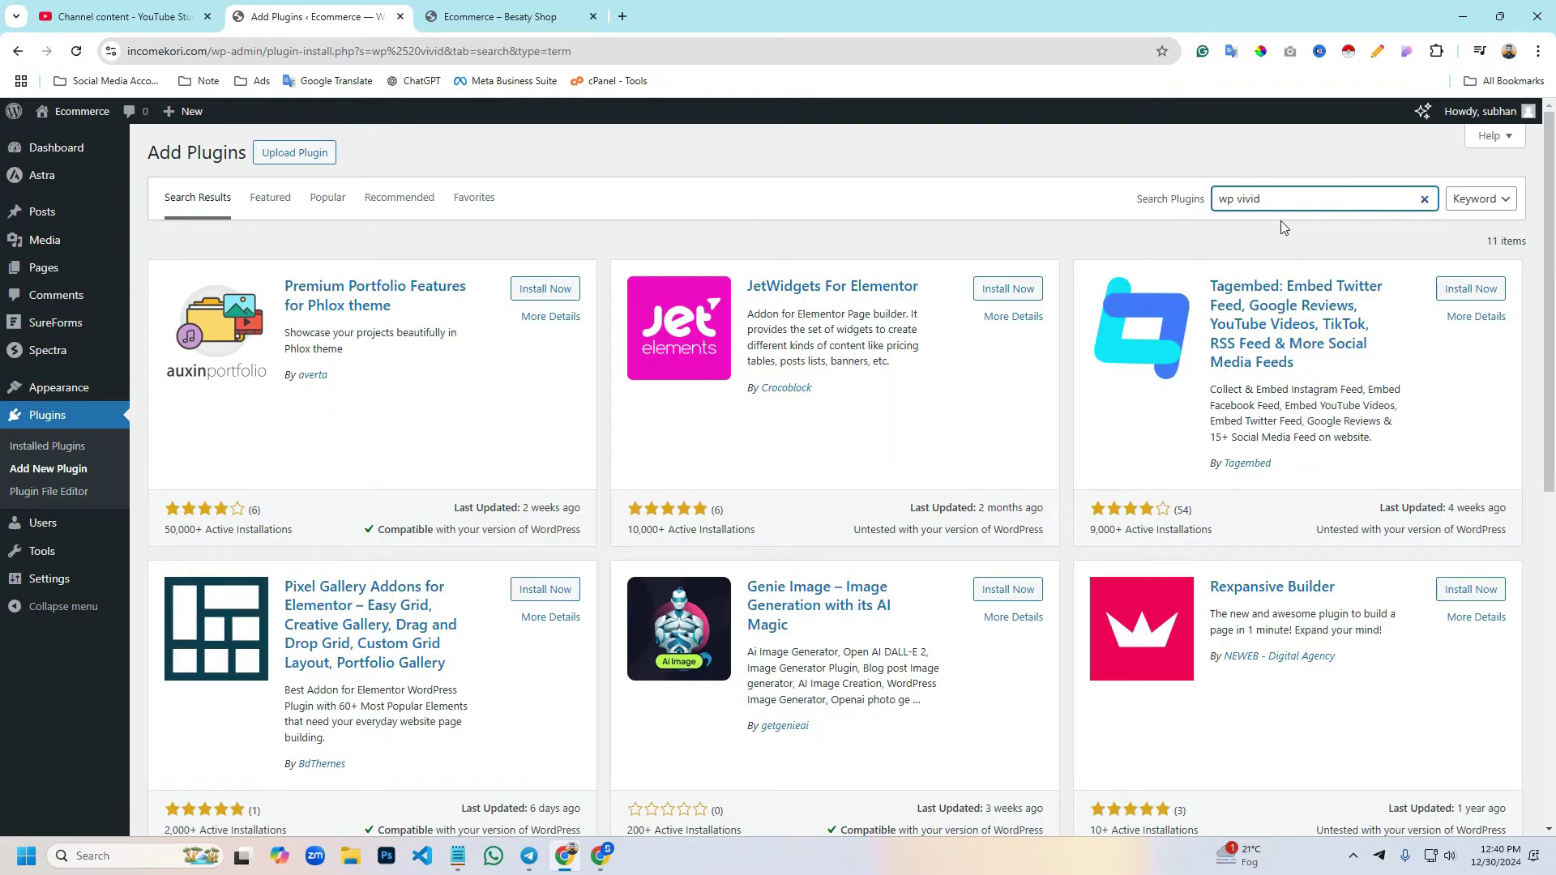
left_click(1242, 202)
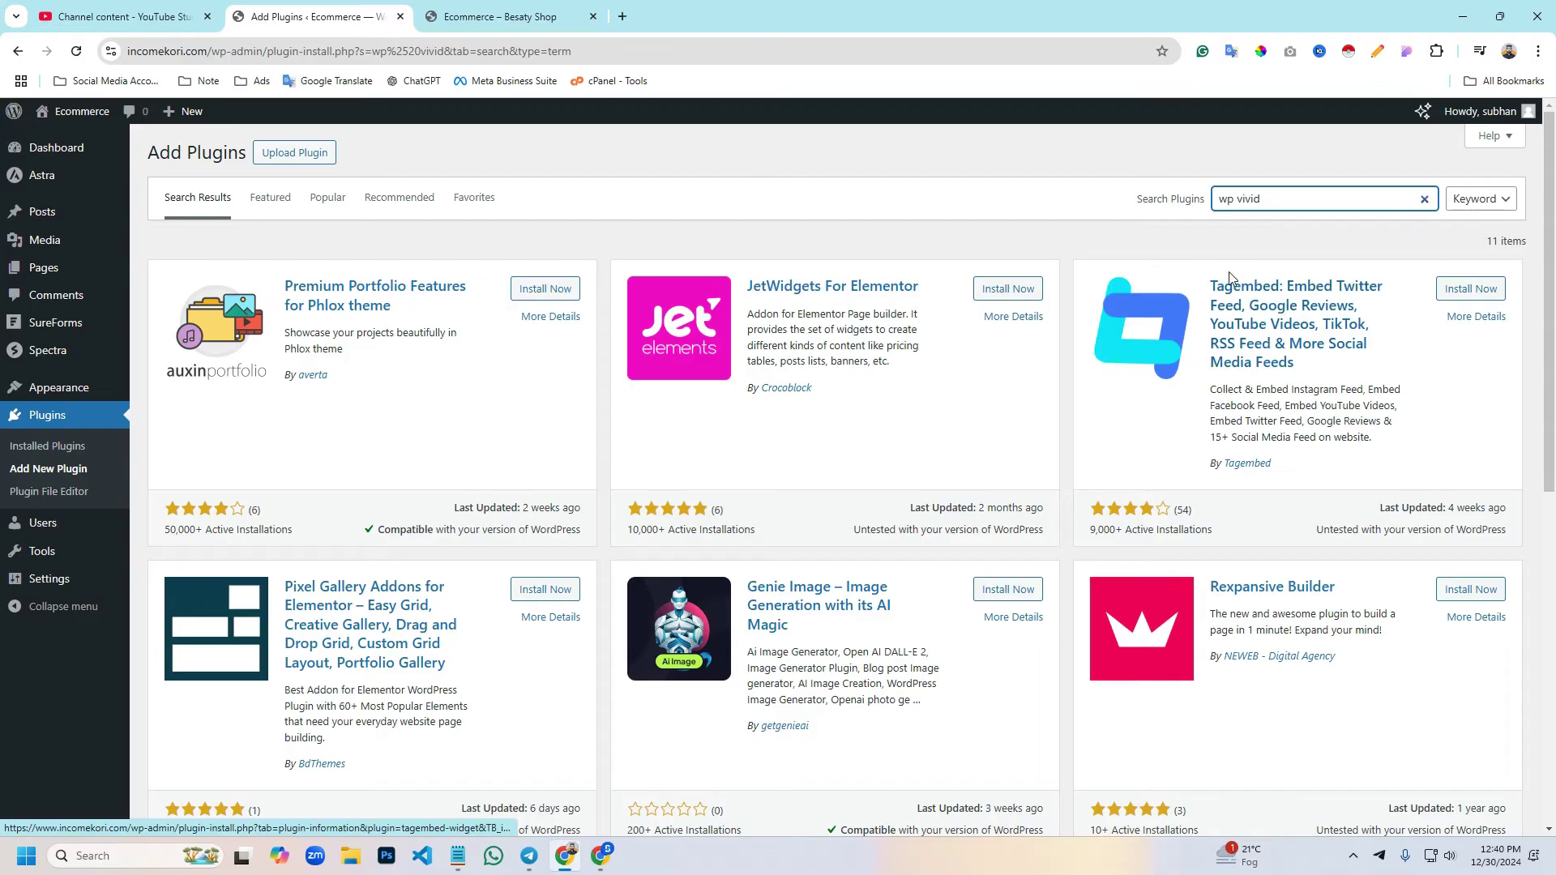
key("BackSpace")
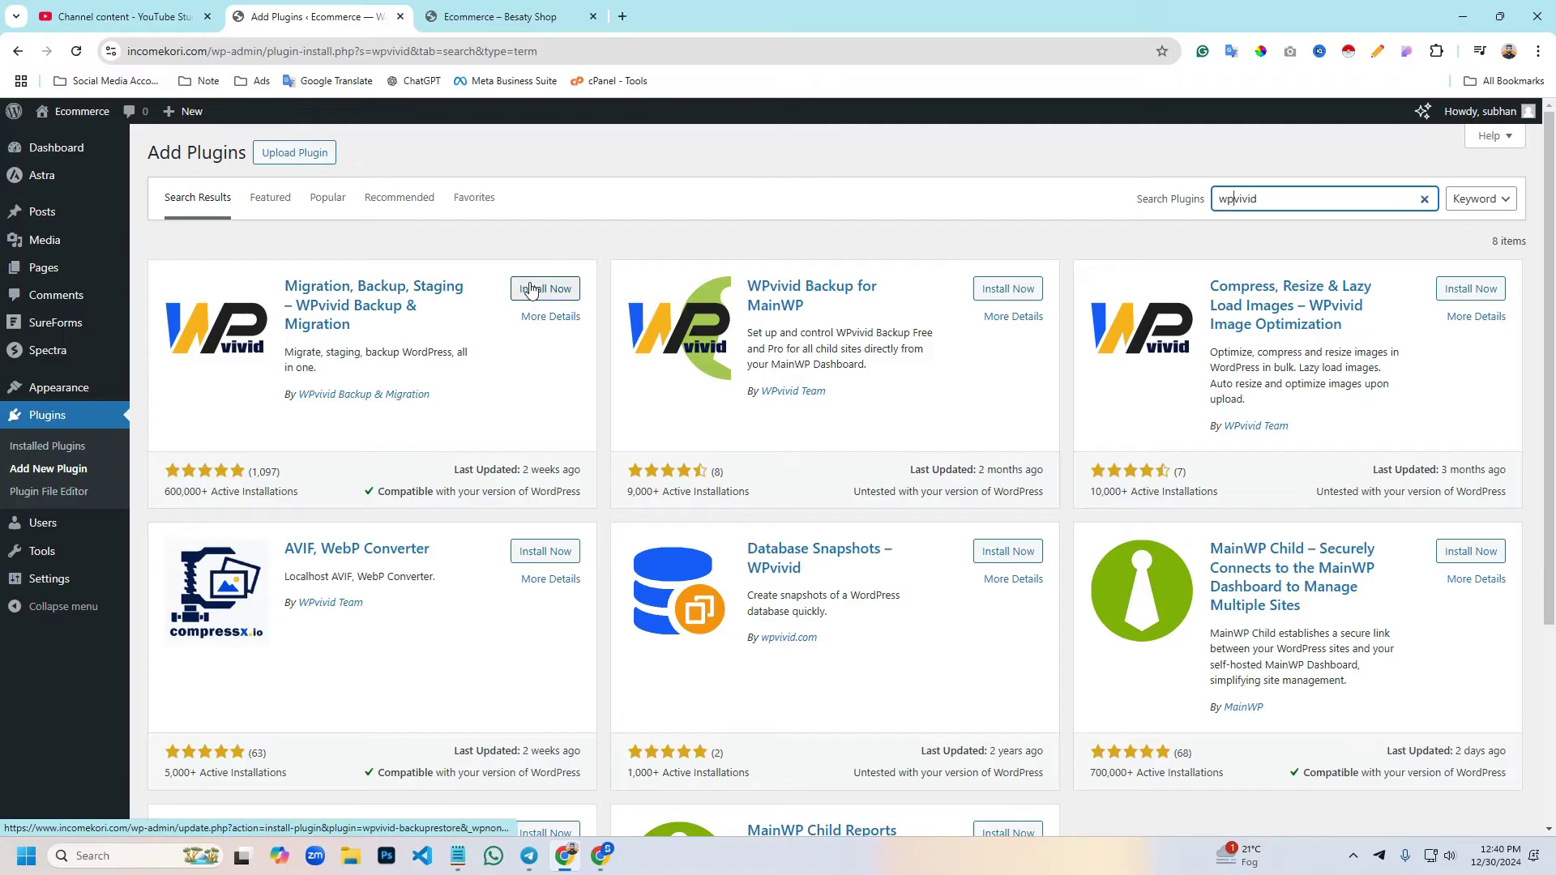
Install and activate the WPvivid Backup & Migration plugin on incomekori.com
left_click(529, 290)
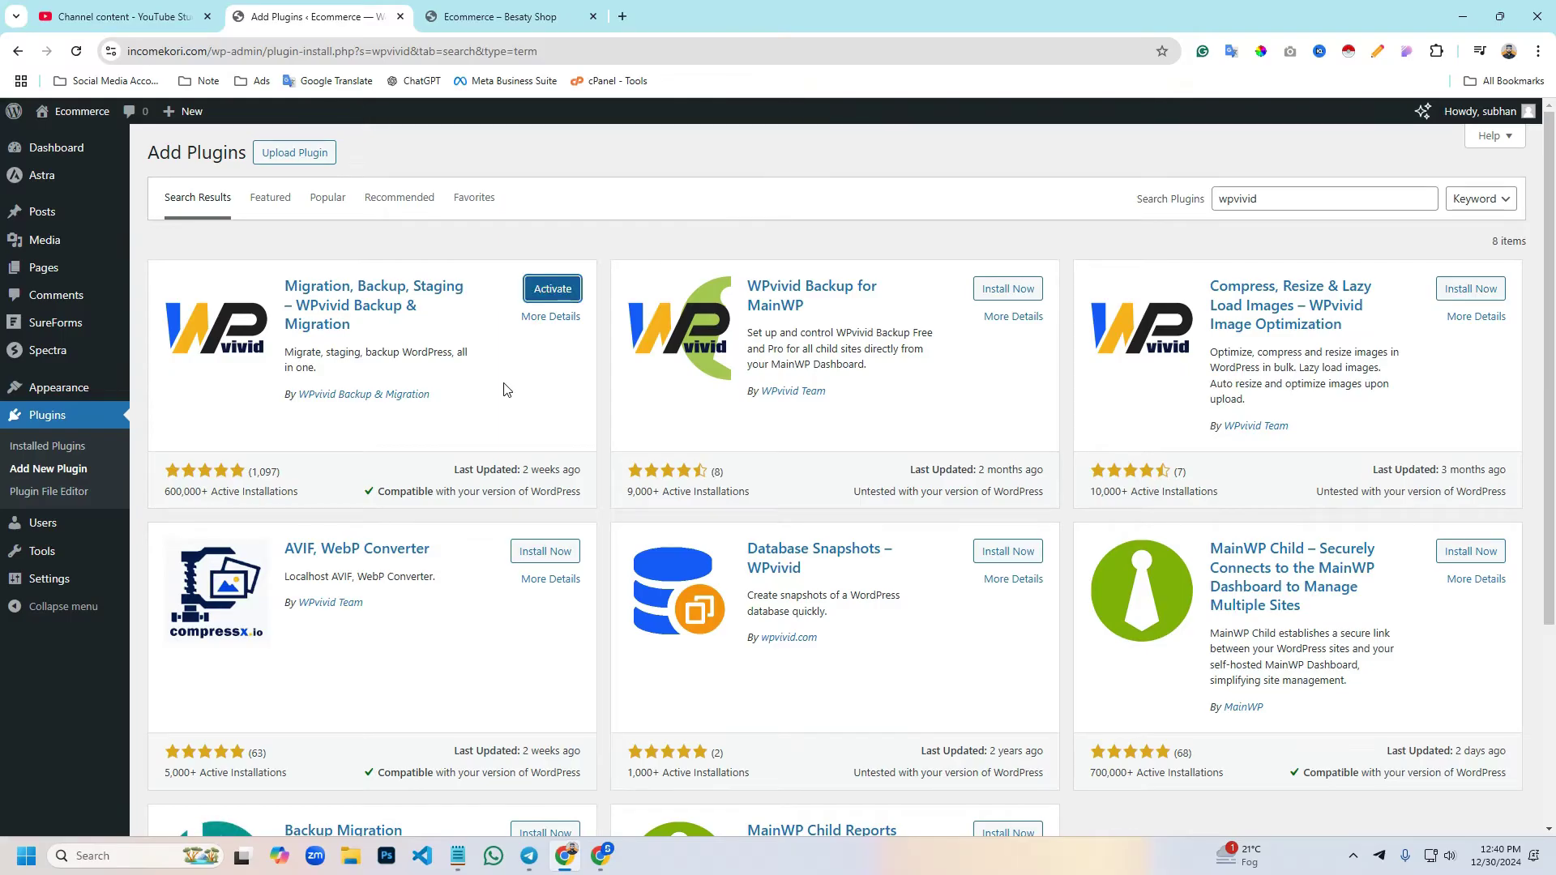
left_click(550, 292)
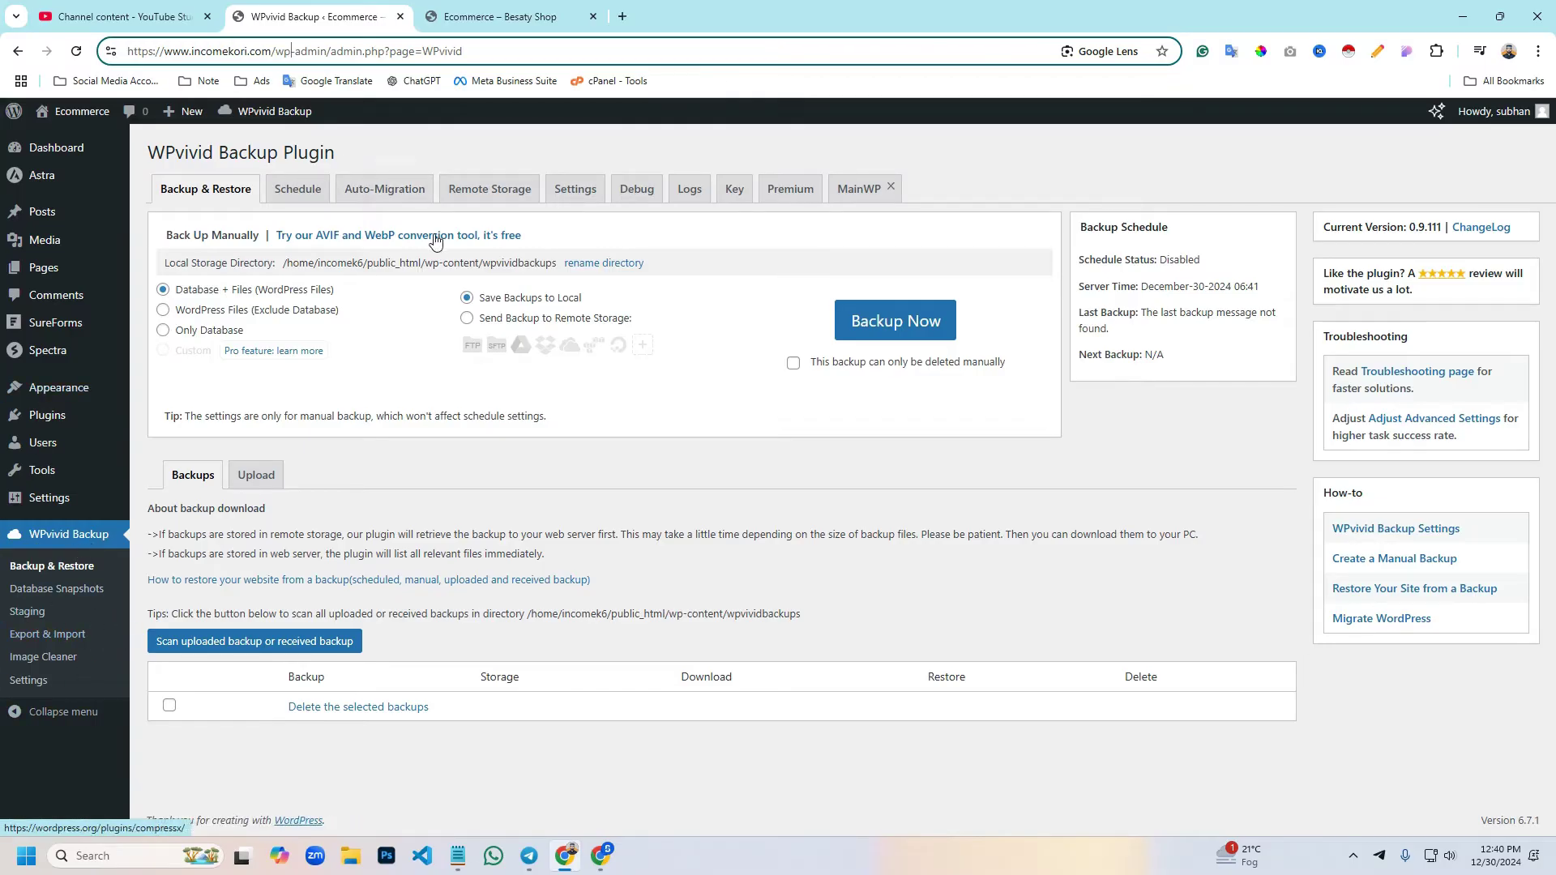
On marketguru.com.bd, search the new plugins for wpvivid, then install and activate WPvivid Backup & Migration
left_click(609, 869)
left_click(154, 17)
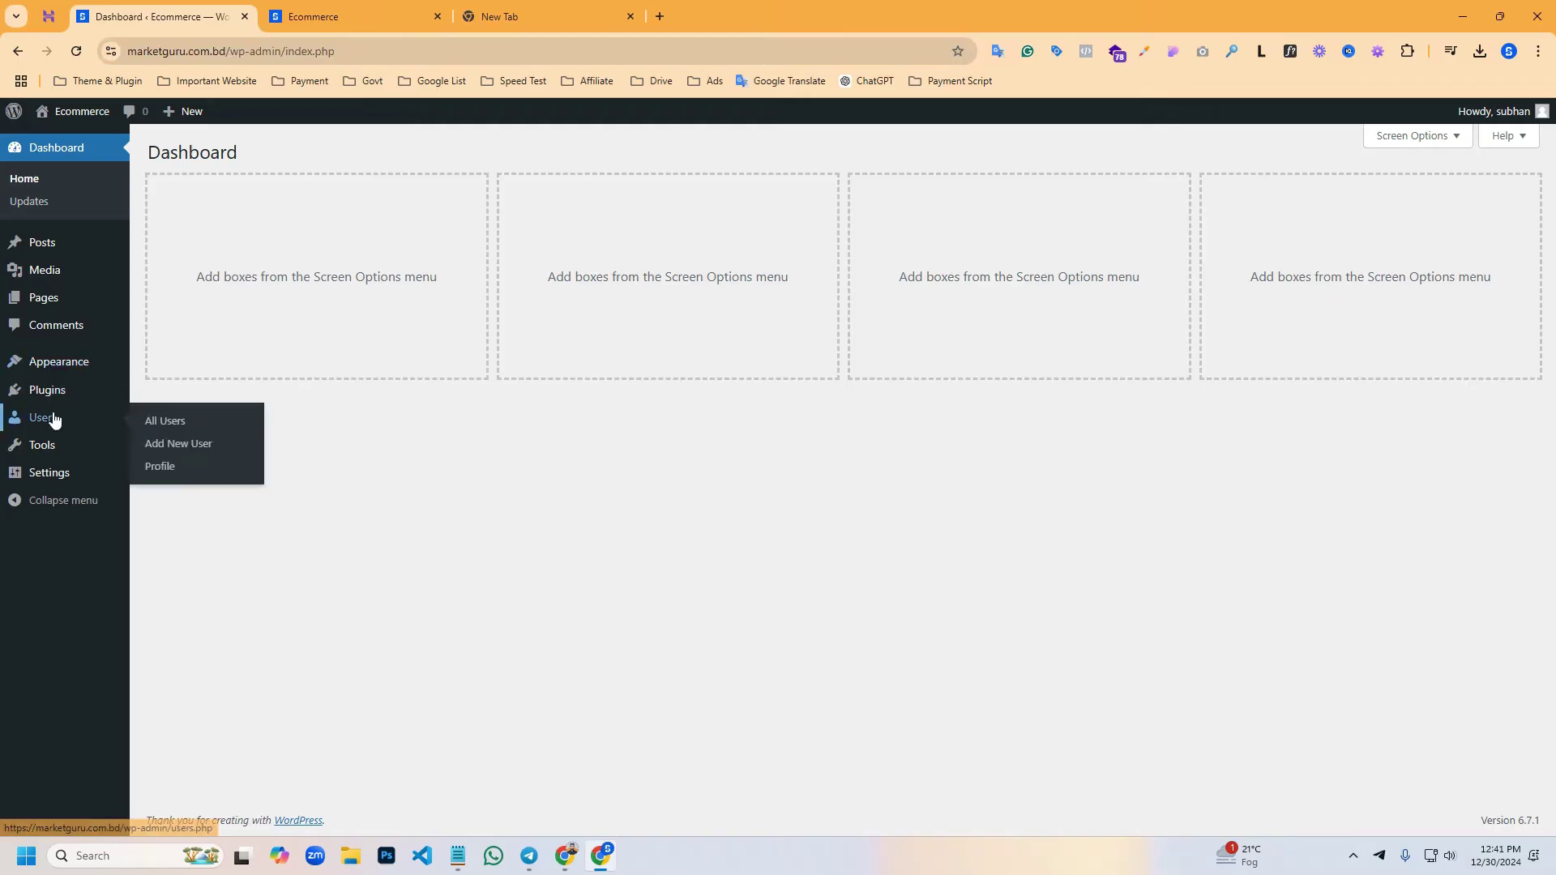
mouse_move(48, 393)
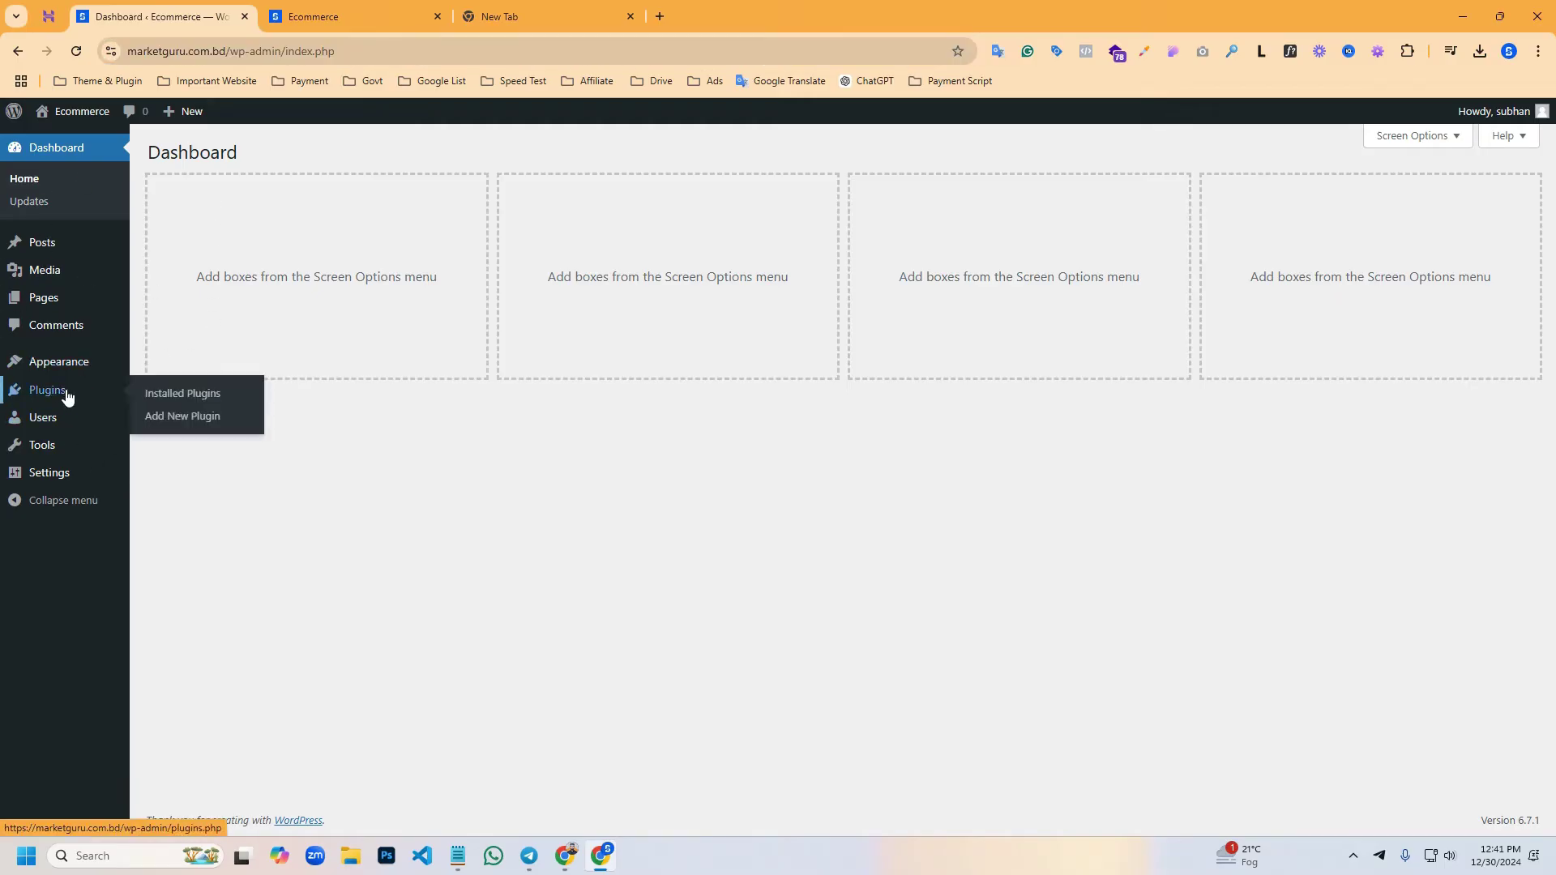
left_click(205, 420)
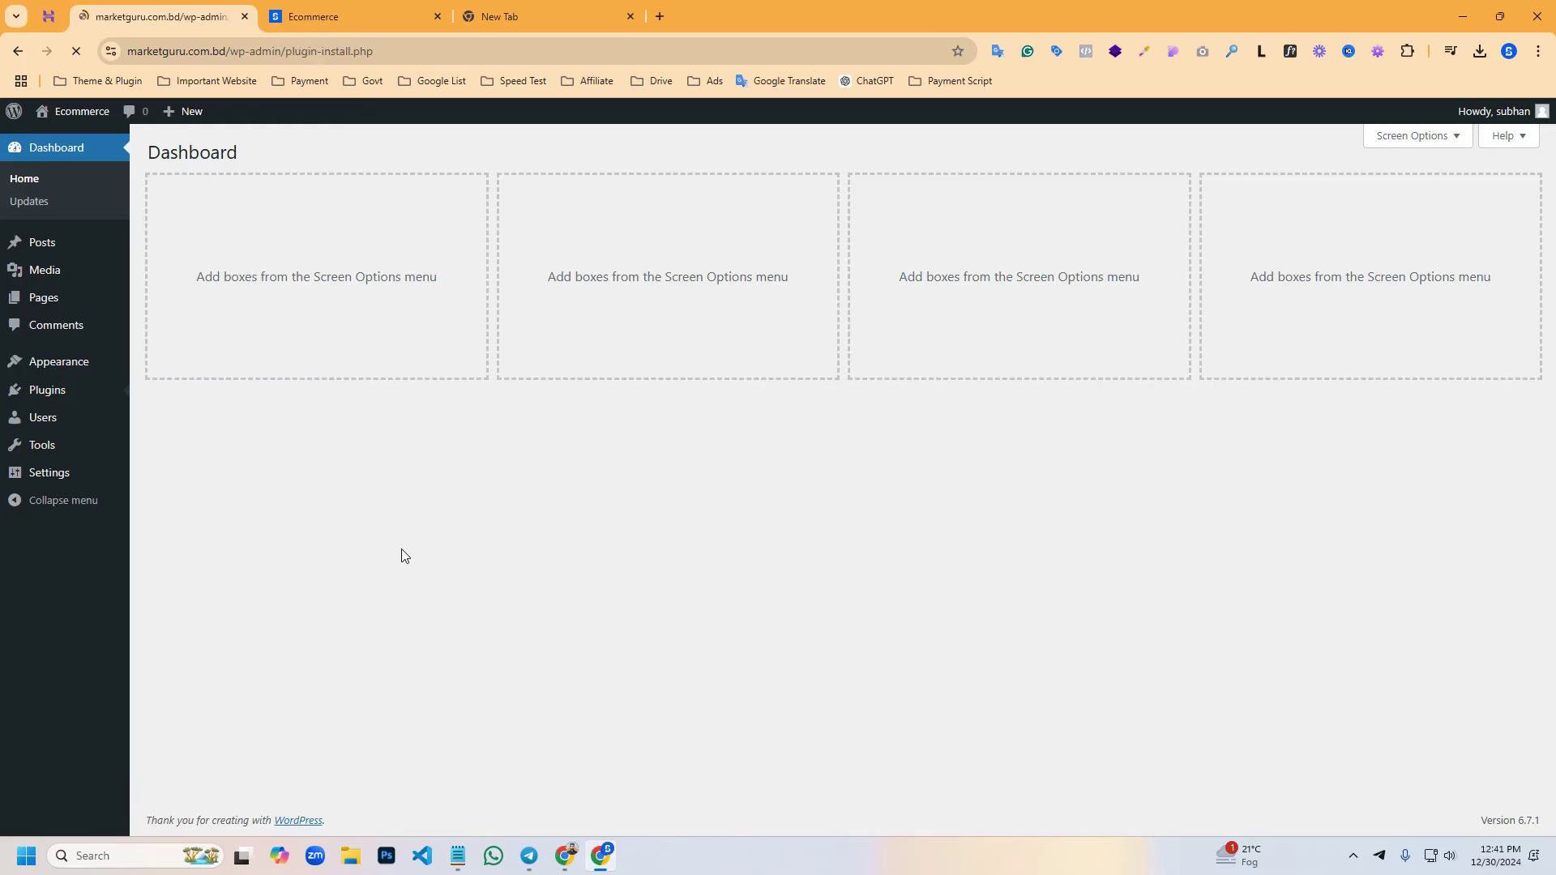
left_click(1283, 206)
type("wpvivid")
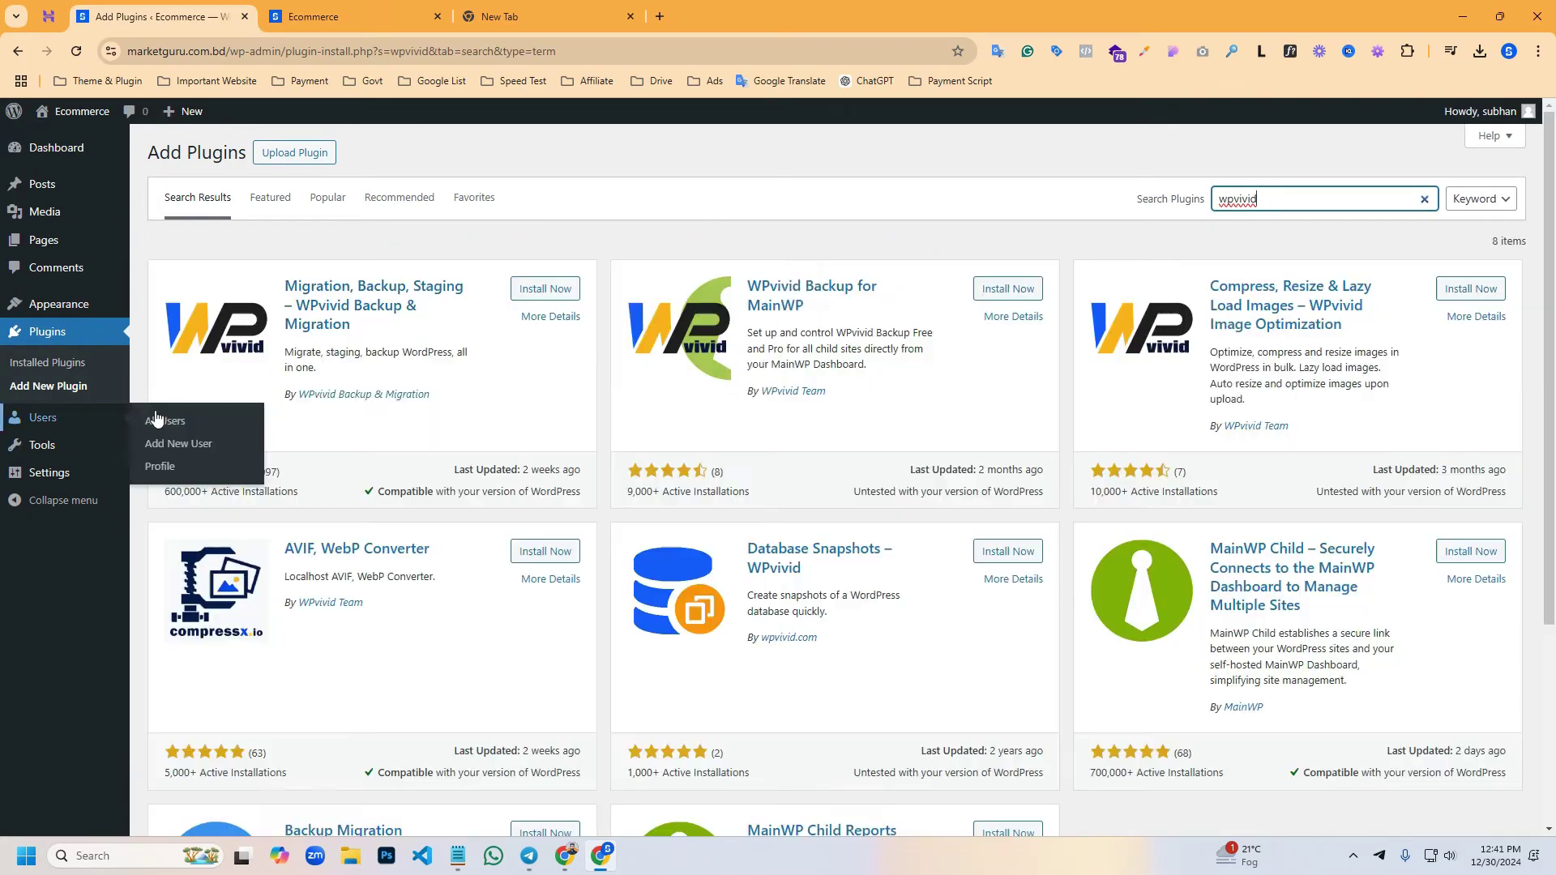
left_click(537, 289)
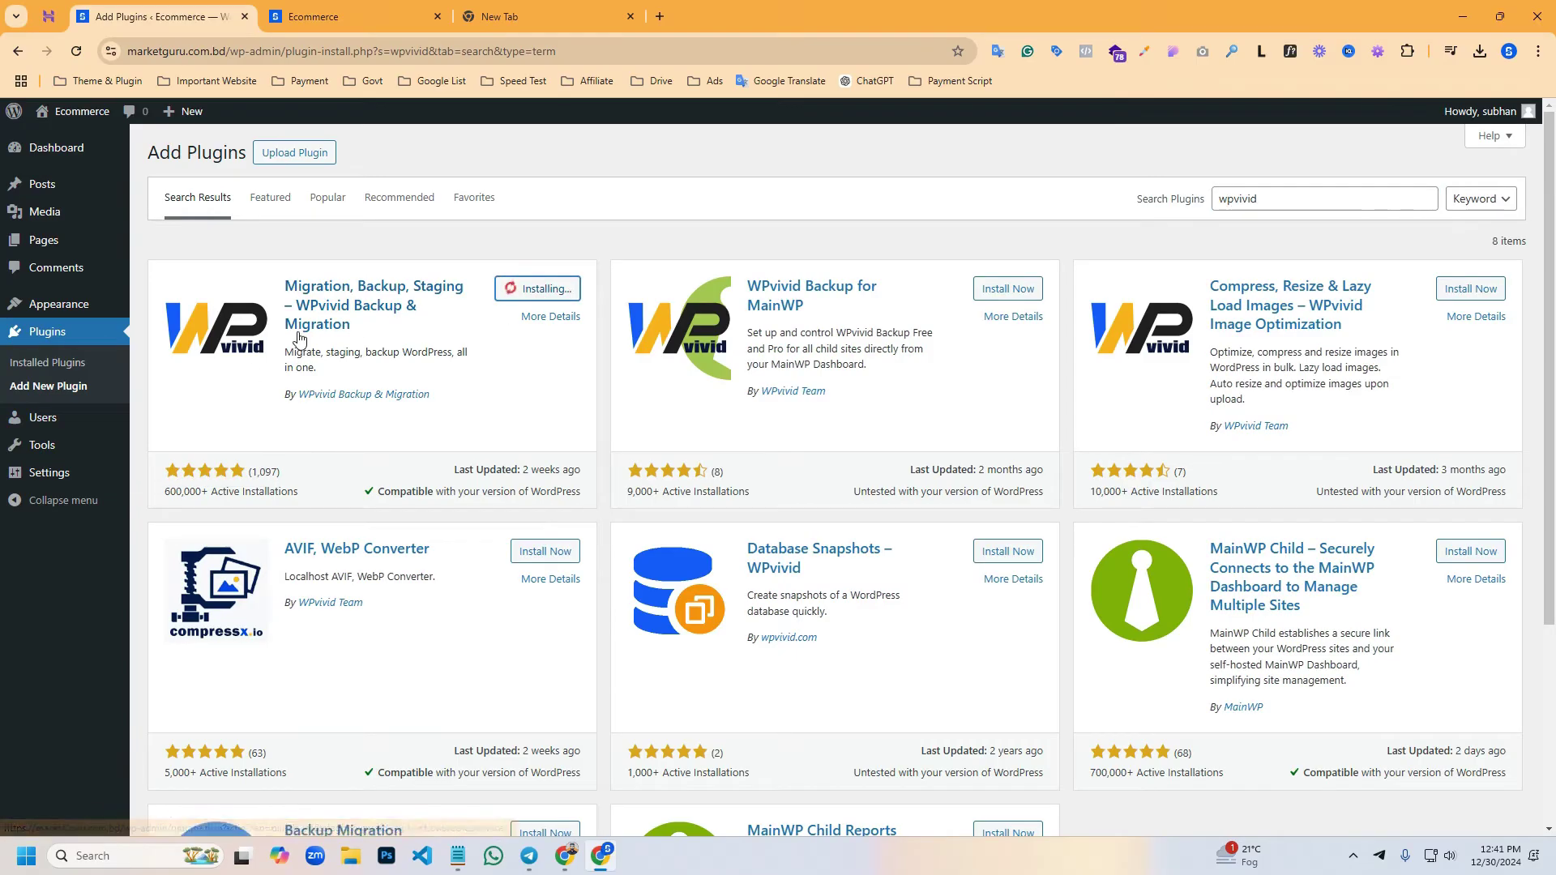
left_click(537, 291)
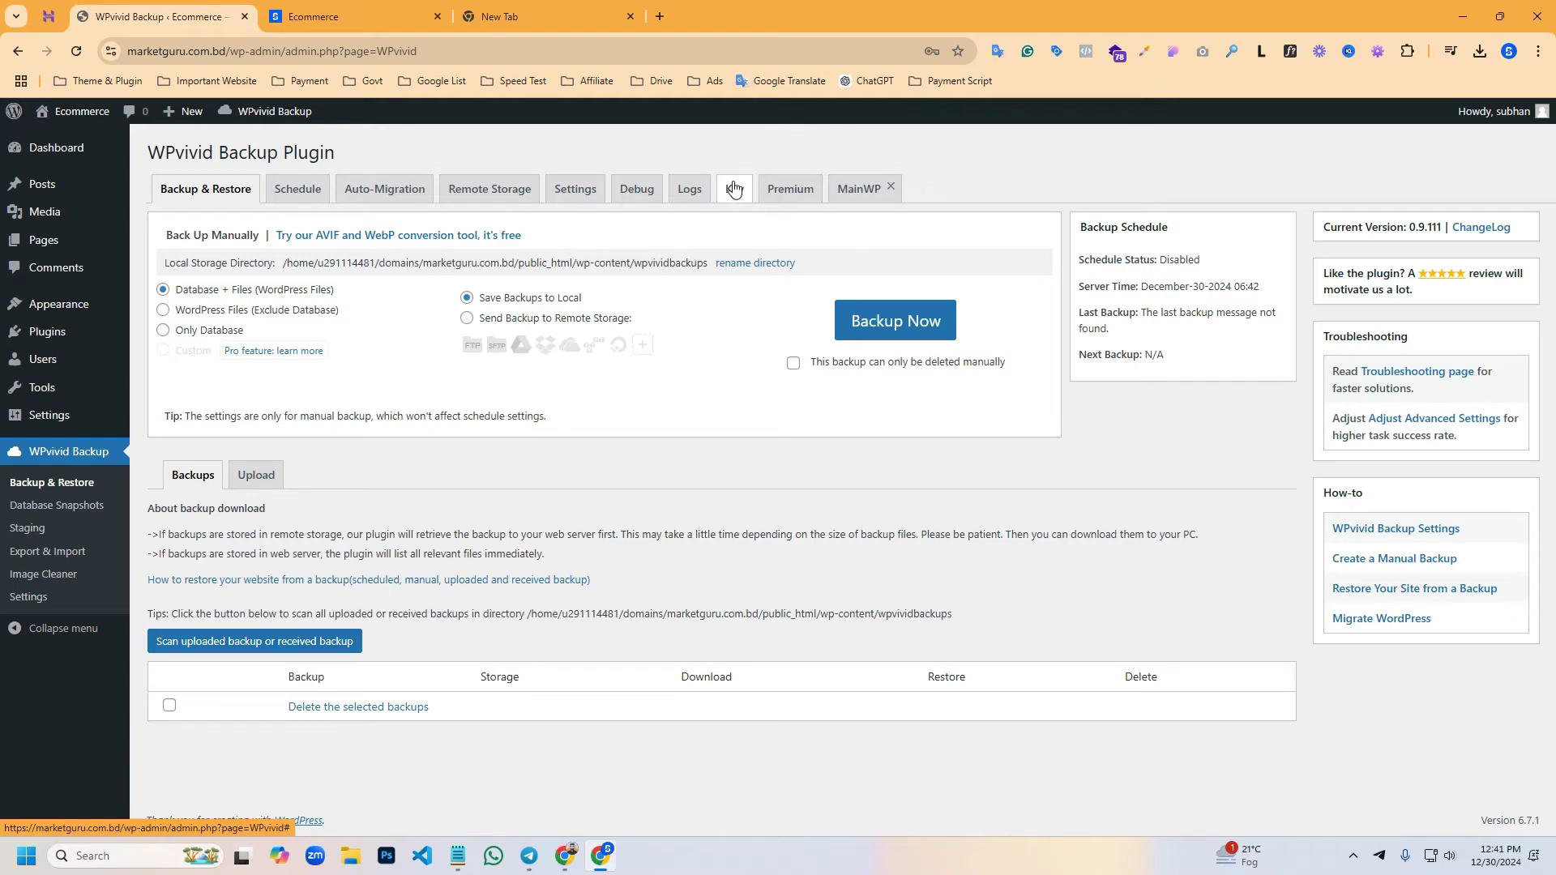
Generate a WPvivid site key on marketguru.com.bd and copy the whole key
left_click(734, 188)
left_click(200, 309)
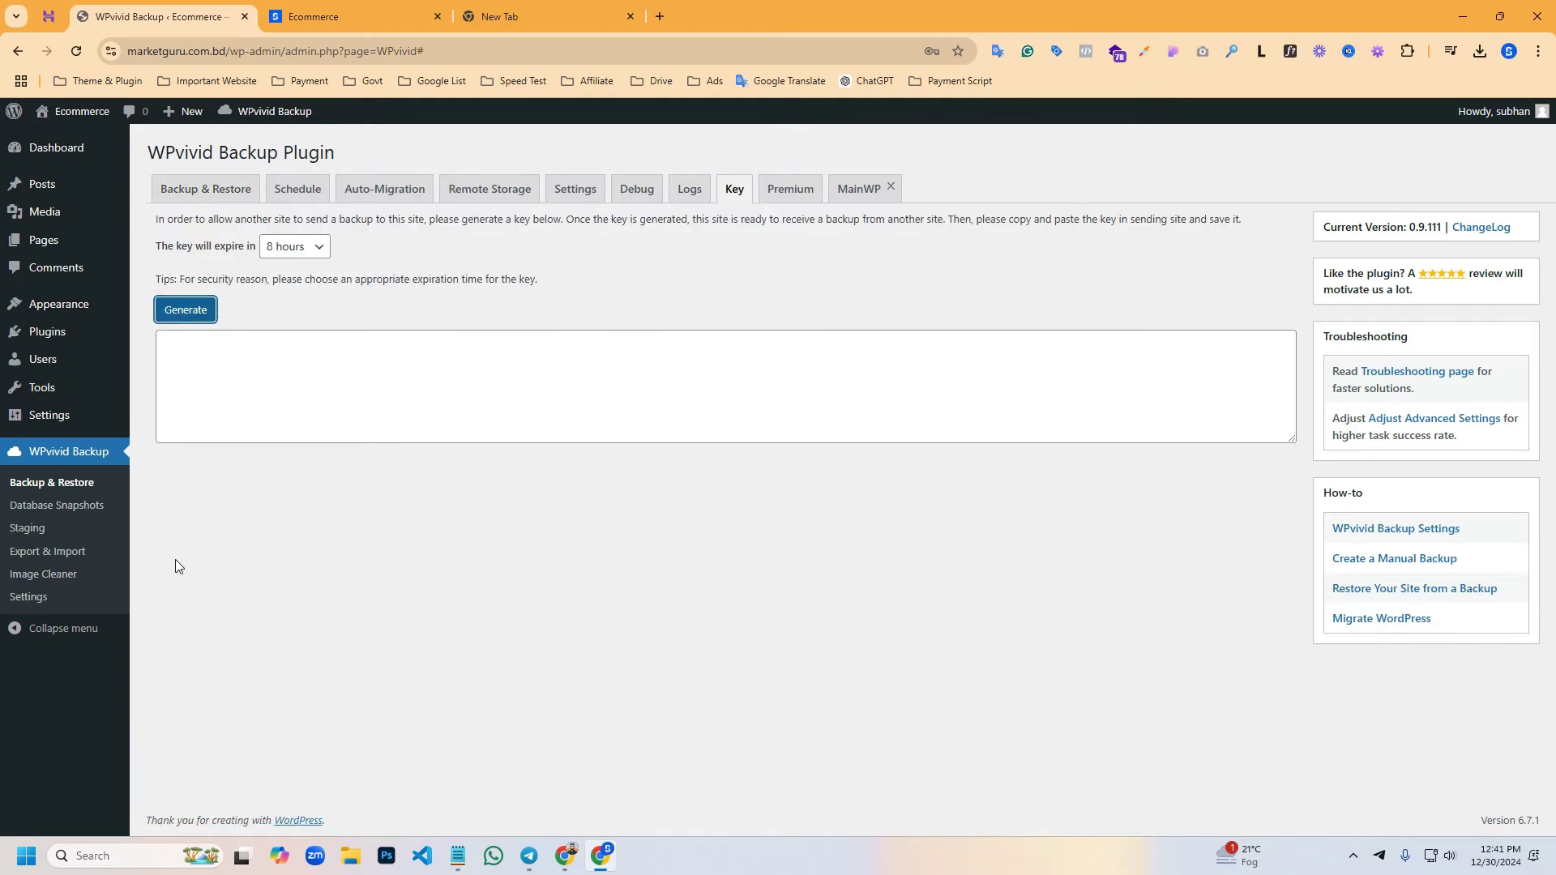
triple_click(1122, 414)
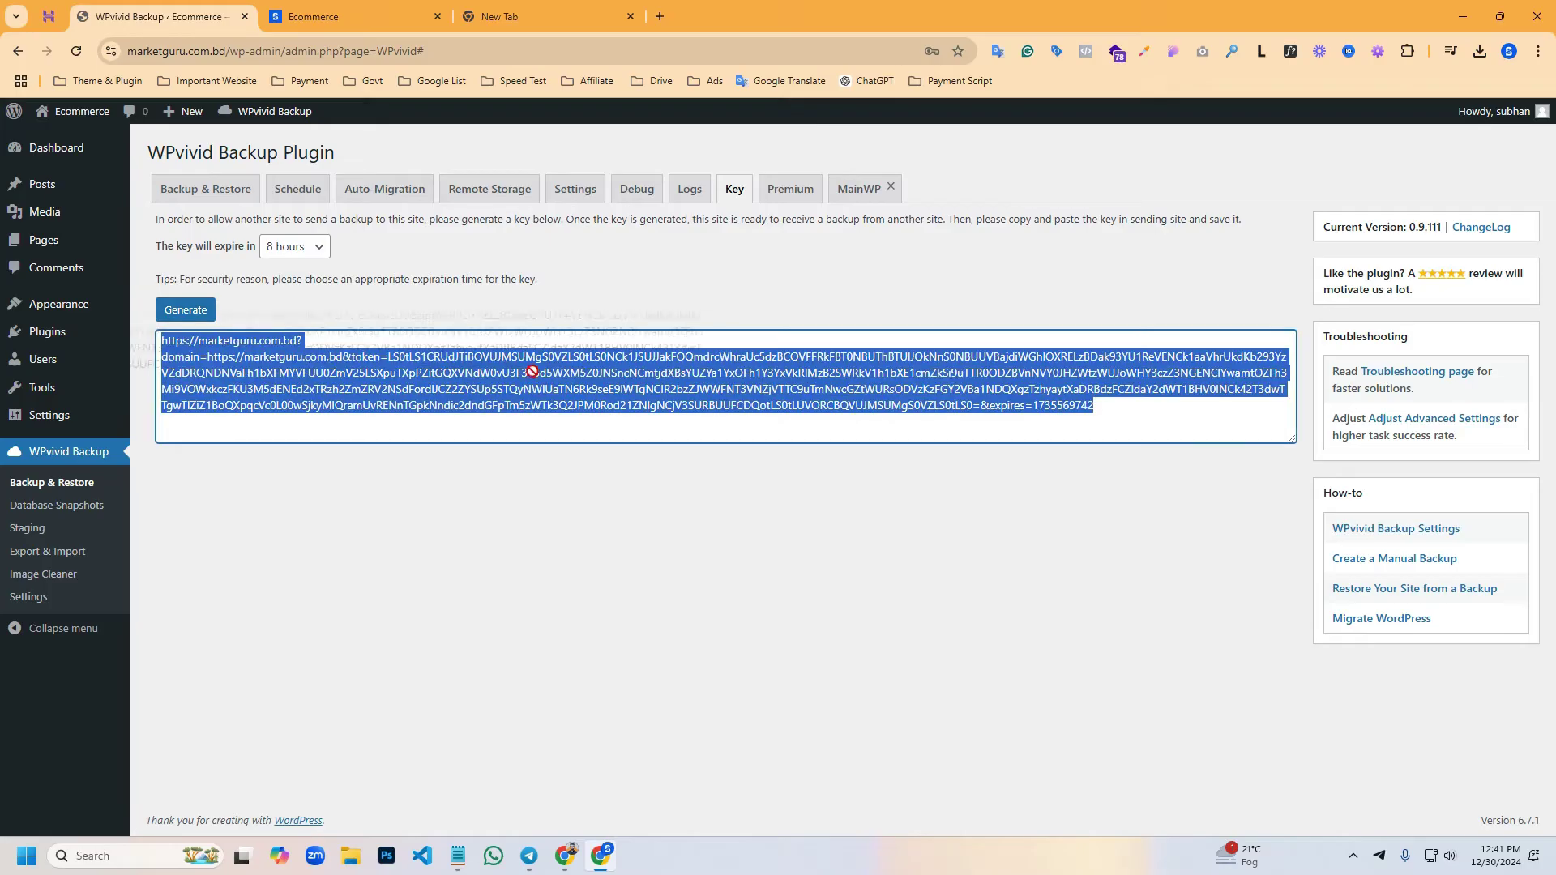
right_click(531, 371)
left_click(581, 474)
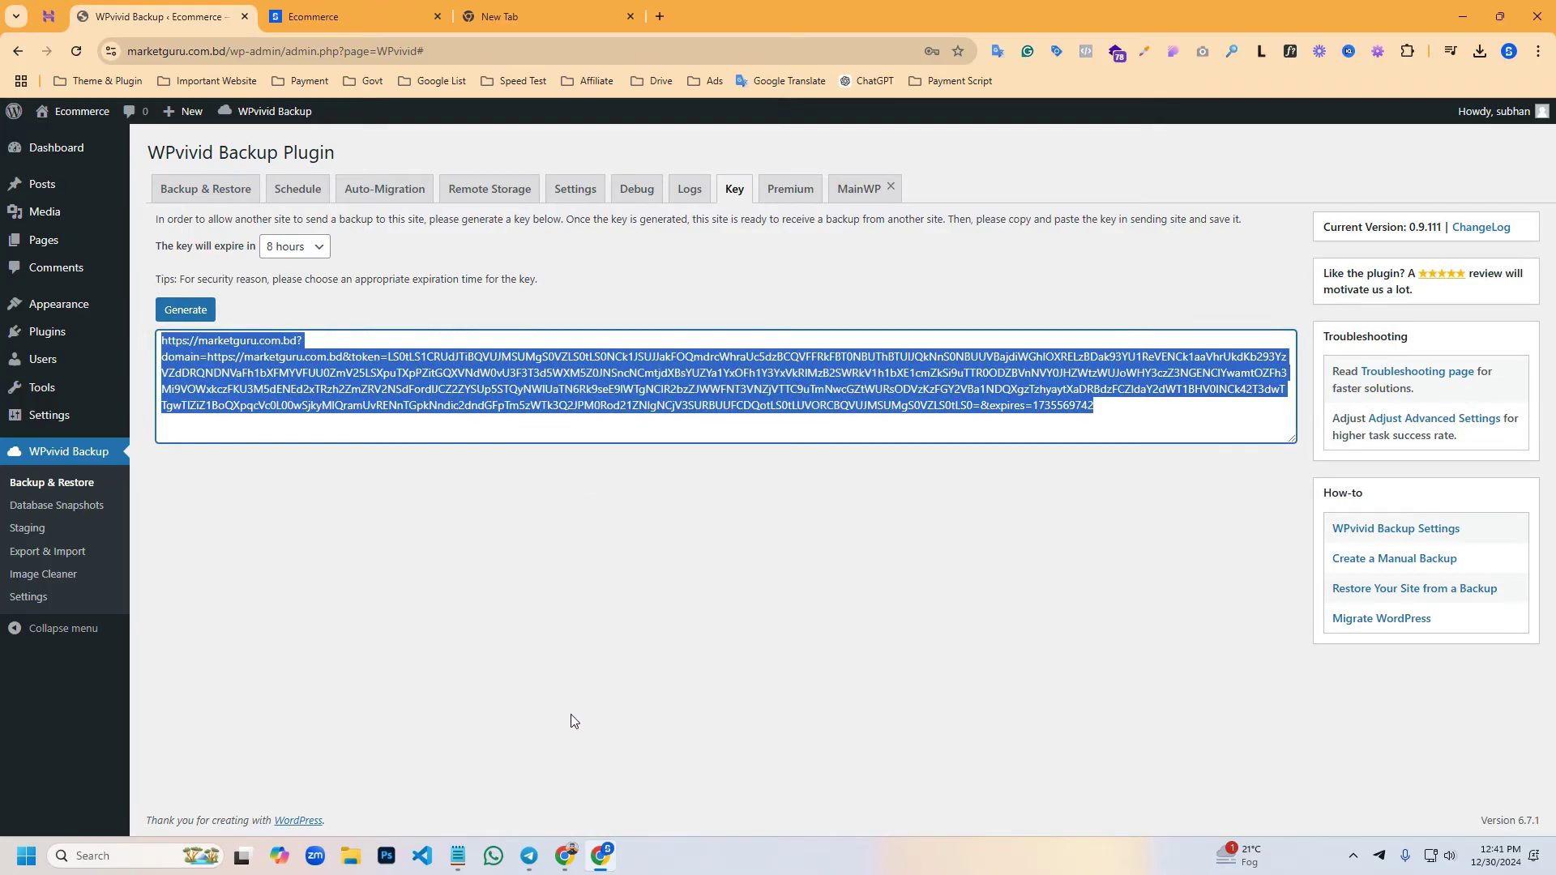
Paste the copied site key into WPvivid's Auto-Migration settings on incomekori.com and save it
mouse_move(564, 854)
left_click(539, 806)
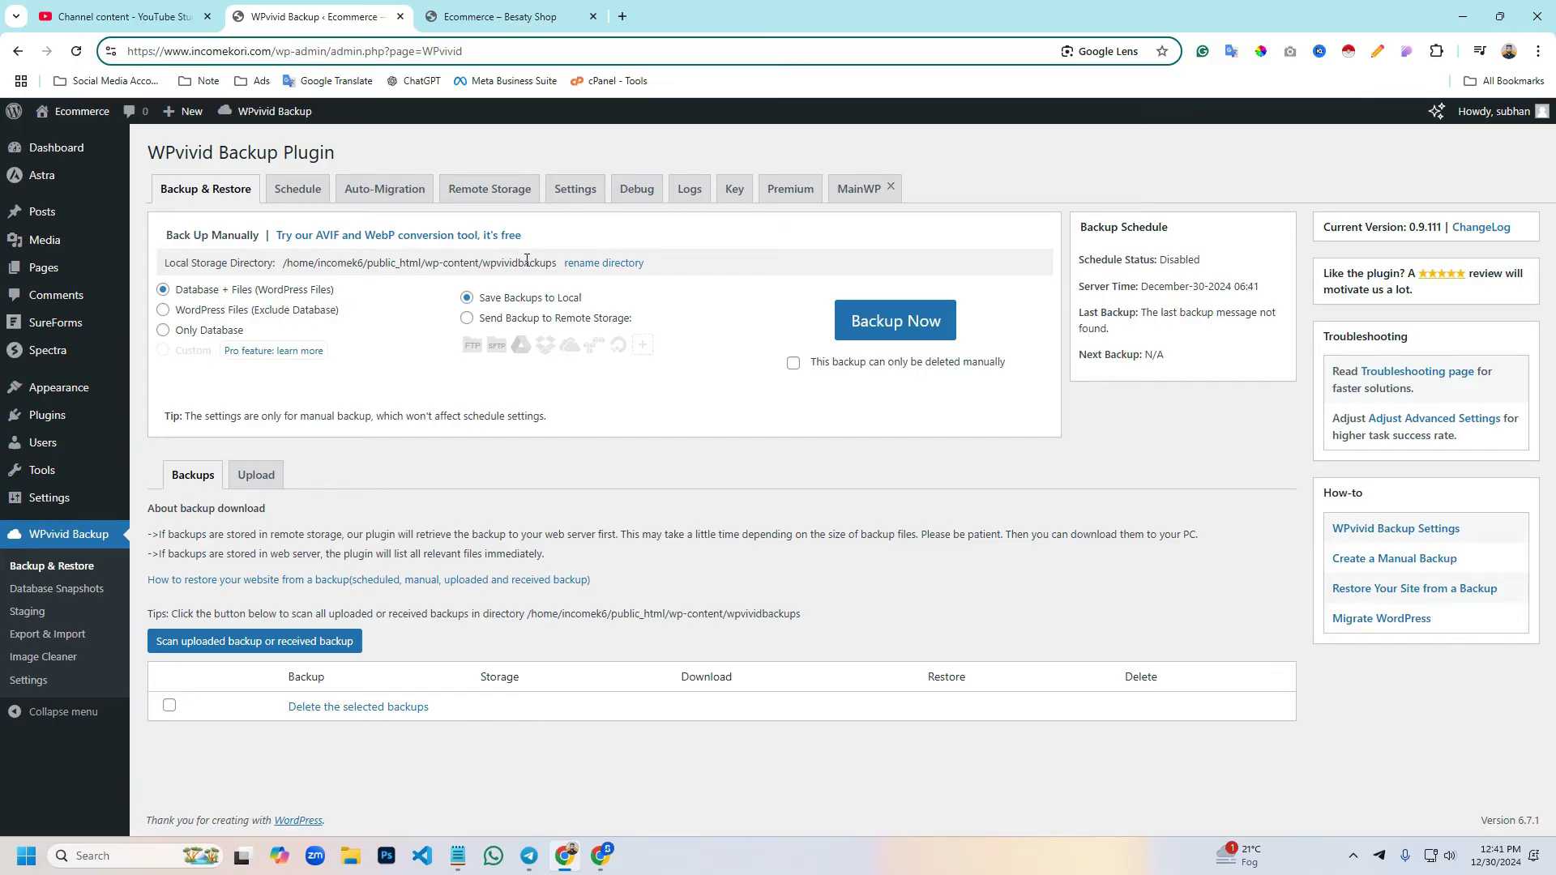
left_click(402, 198)
left_click(259, 297)
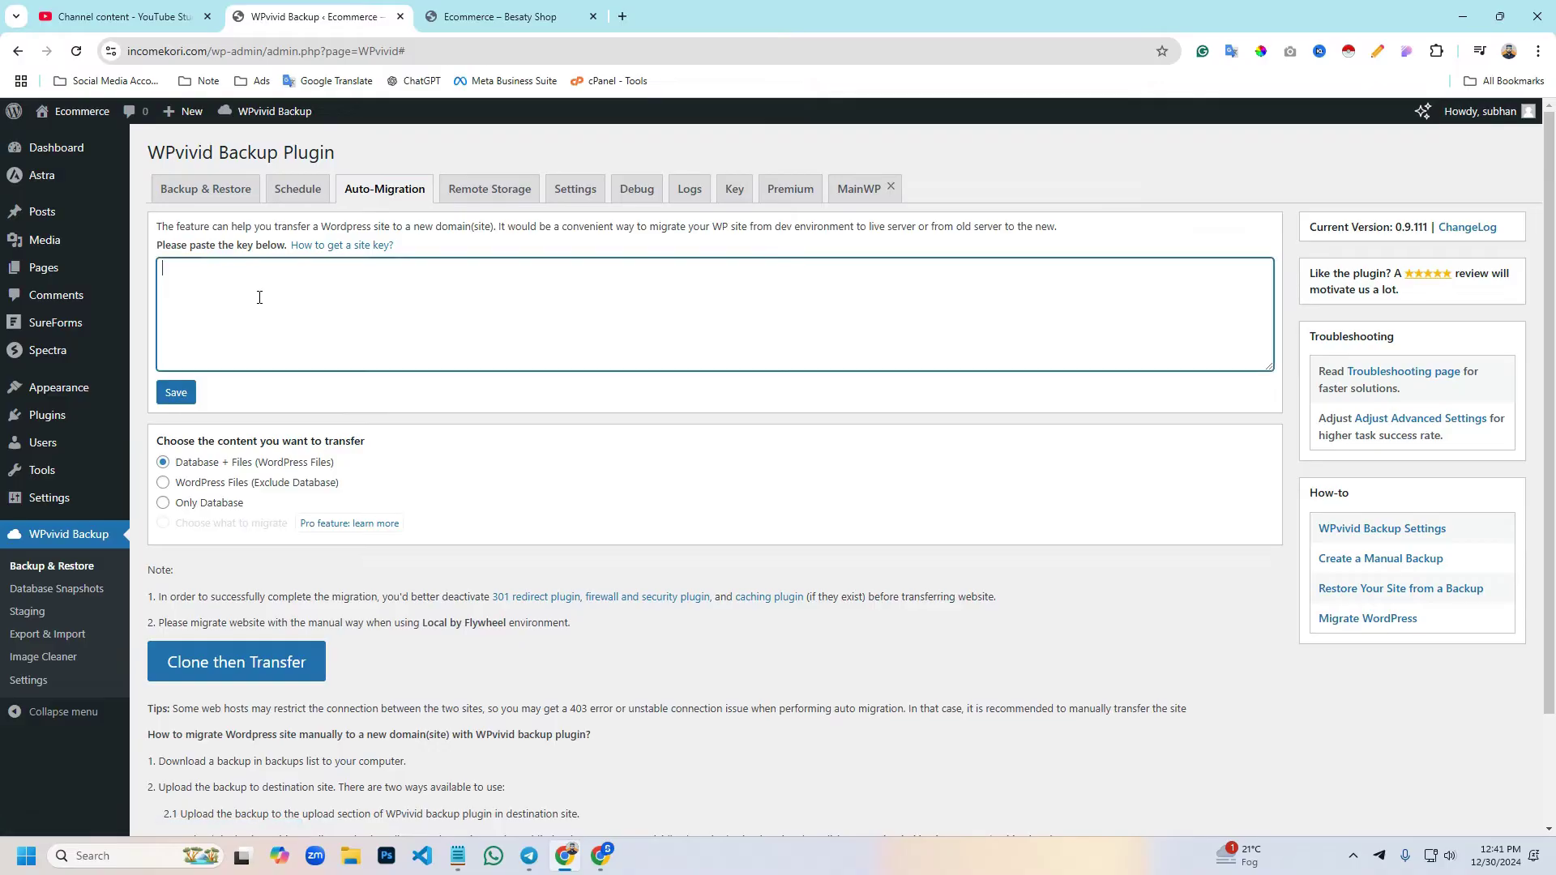
key("ctrl+v")
left_click(191, 394)
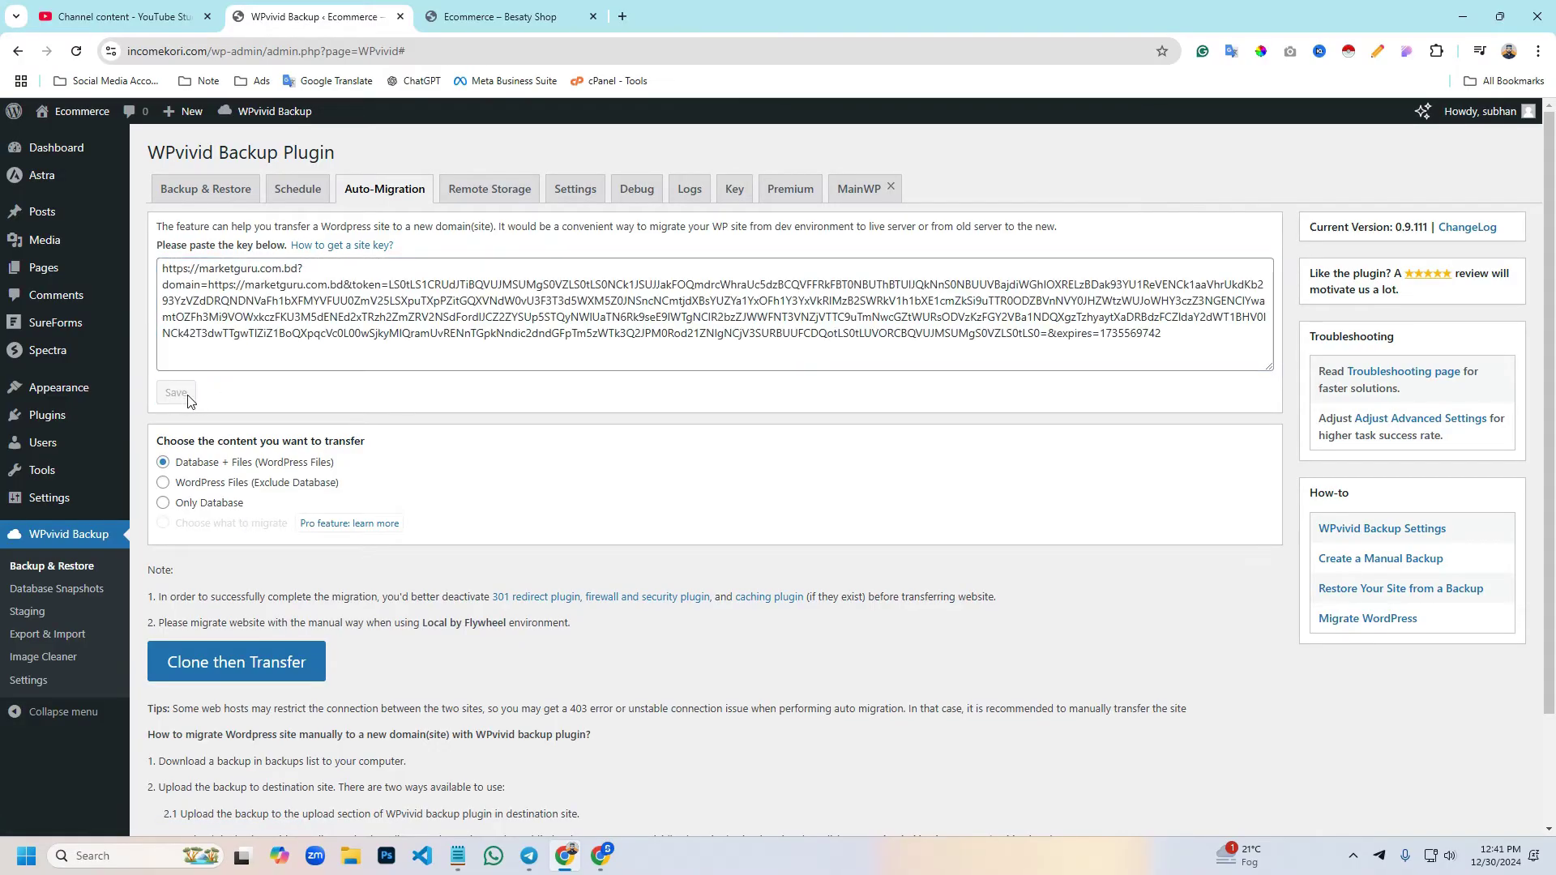
Start Clone then Transfer from incomekori.com to marketguru.com.bd with Database + Files (WordPress Files) as the content
scroll(227, 426, "down", 1)
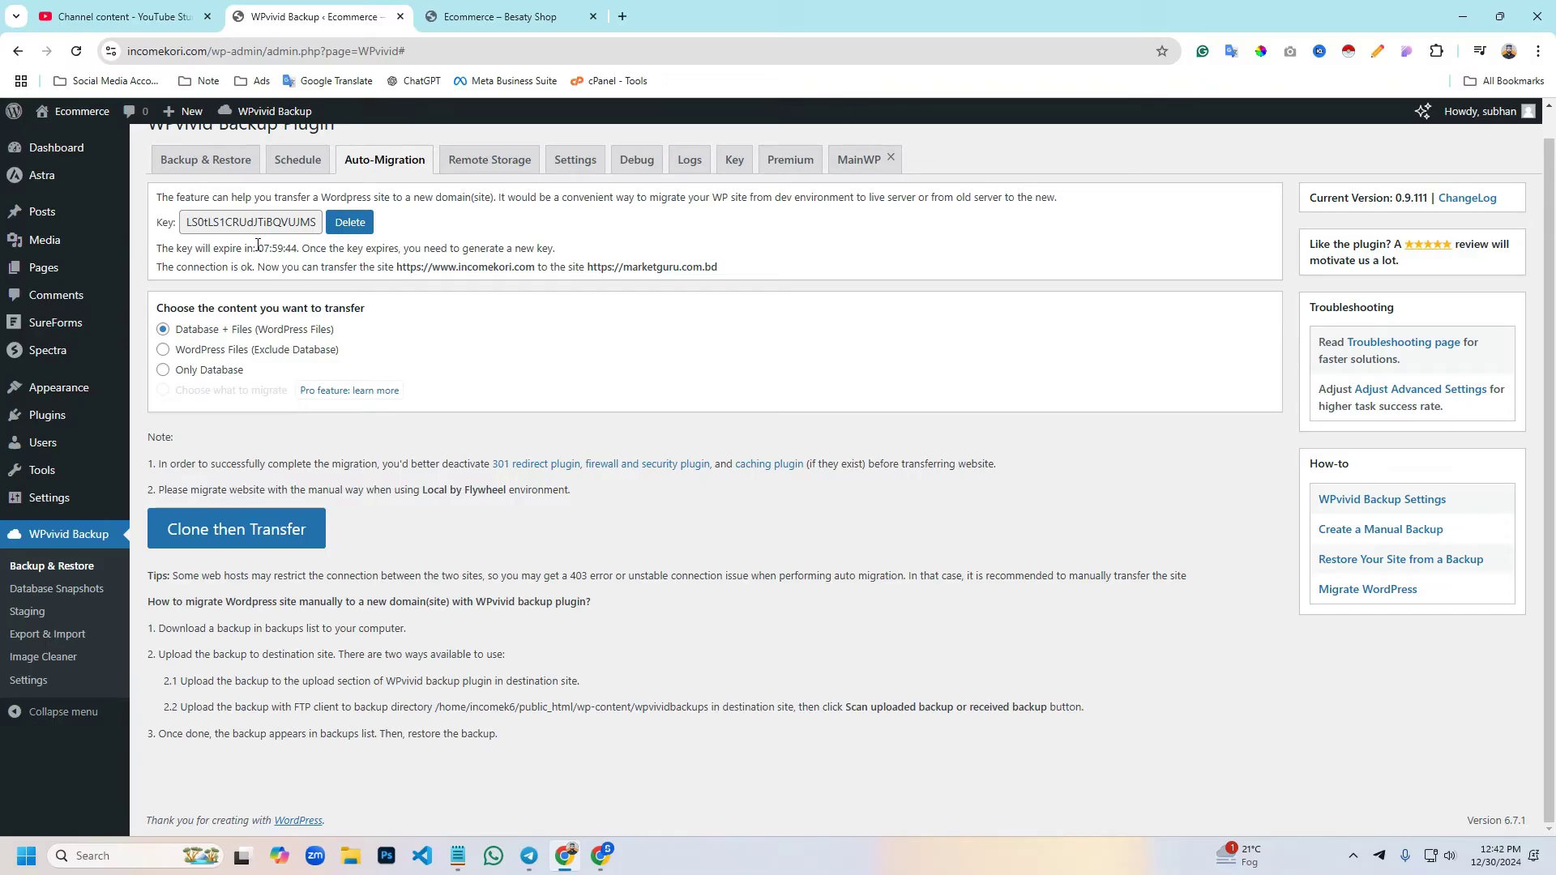
left_click(235, 538)
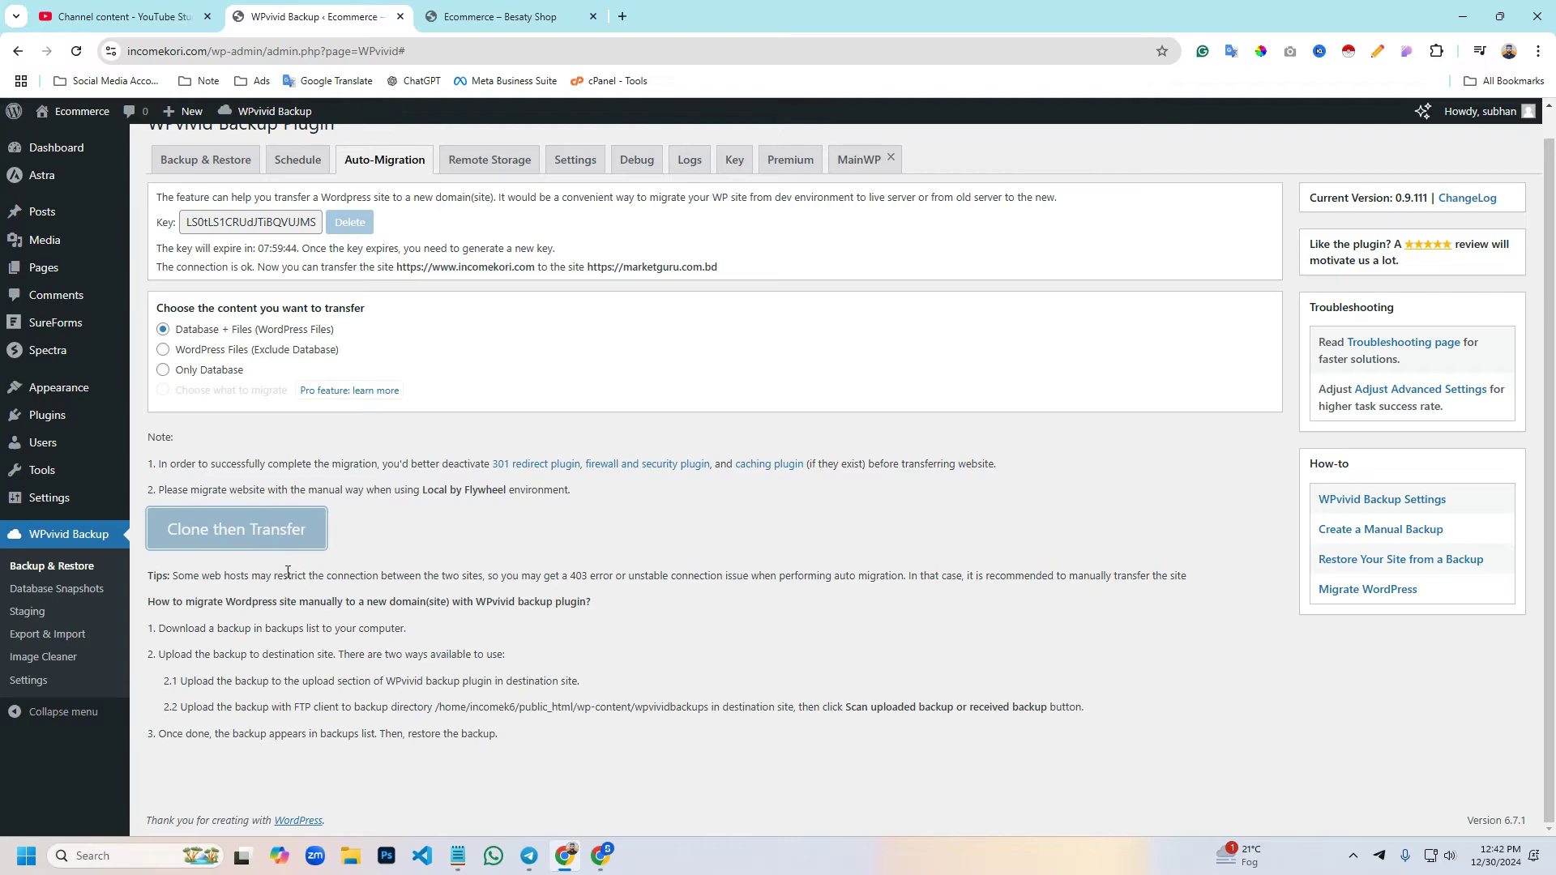
Mark the source and destination site addresses with red rectangles in a screen capture of the connection notice, then discard the capture
key("Print")
left_click_drag(126, 235, 753, 290)
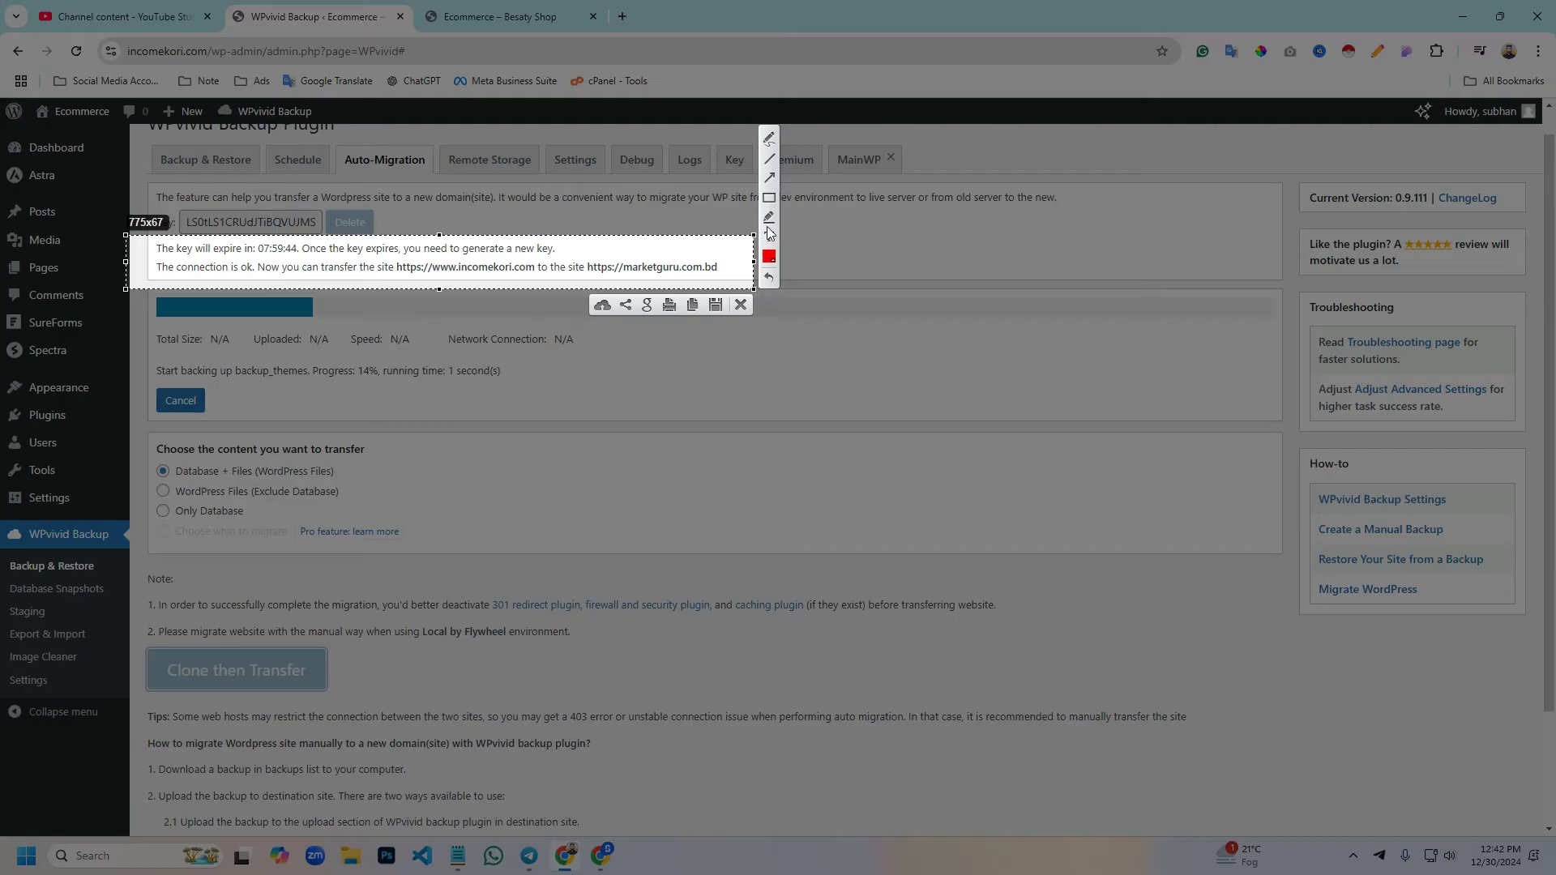
left_click_drag(255, 256, 537, 280)
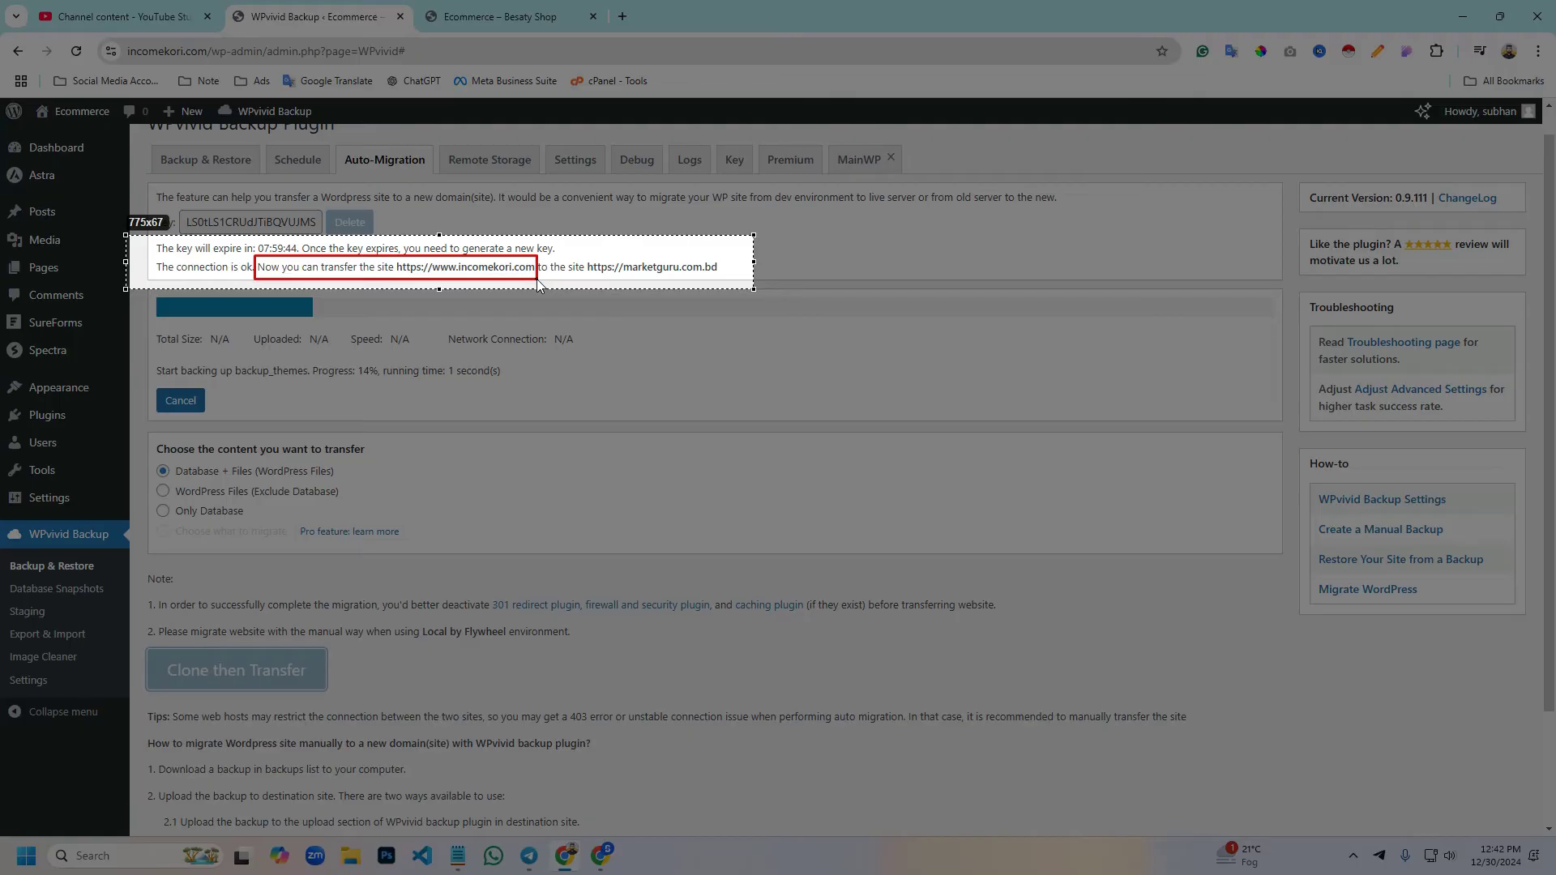
left_click_drag(537, 281, 728, 283)
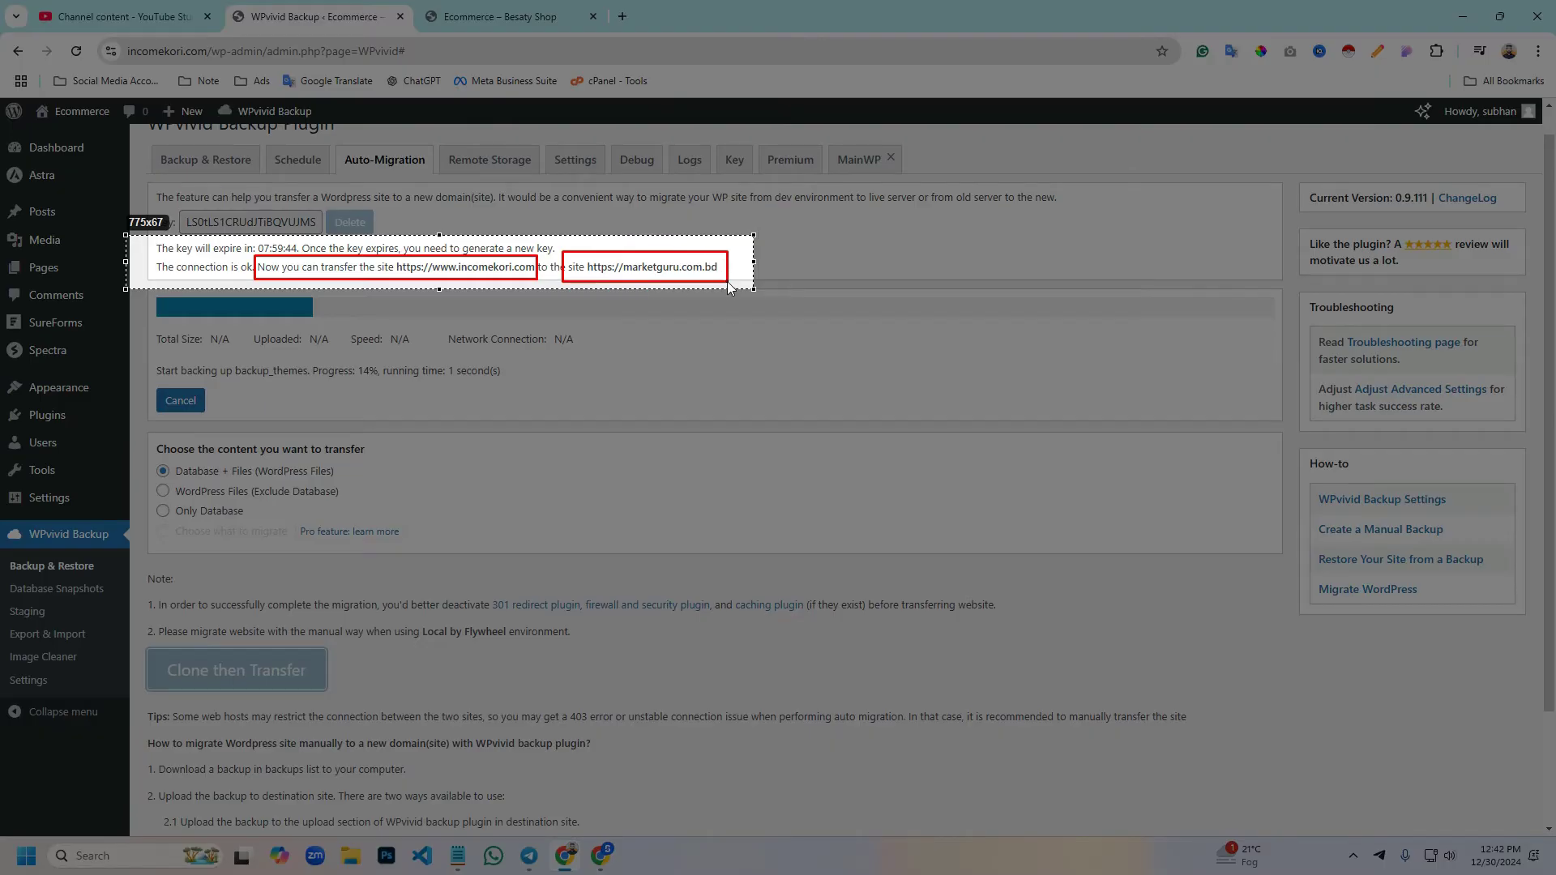
key("Escape")
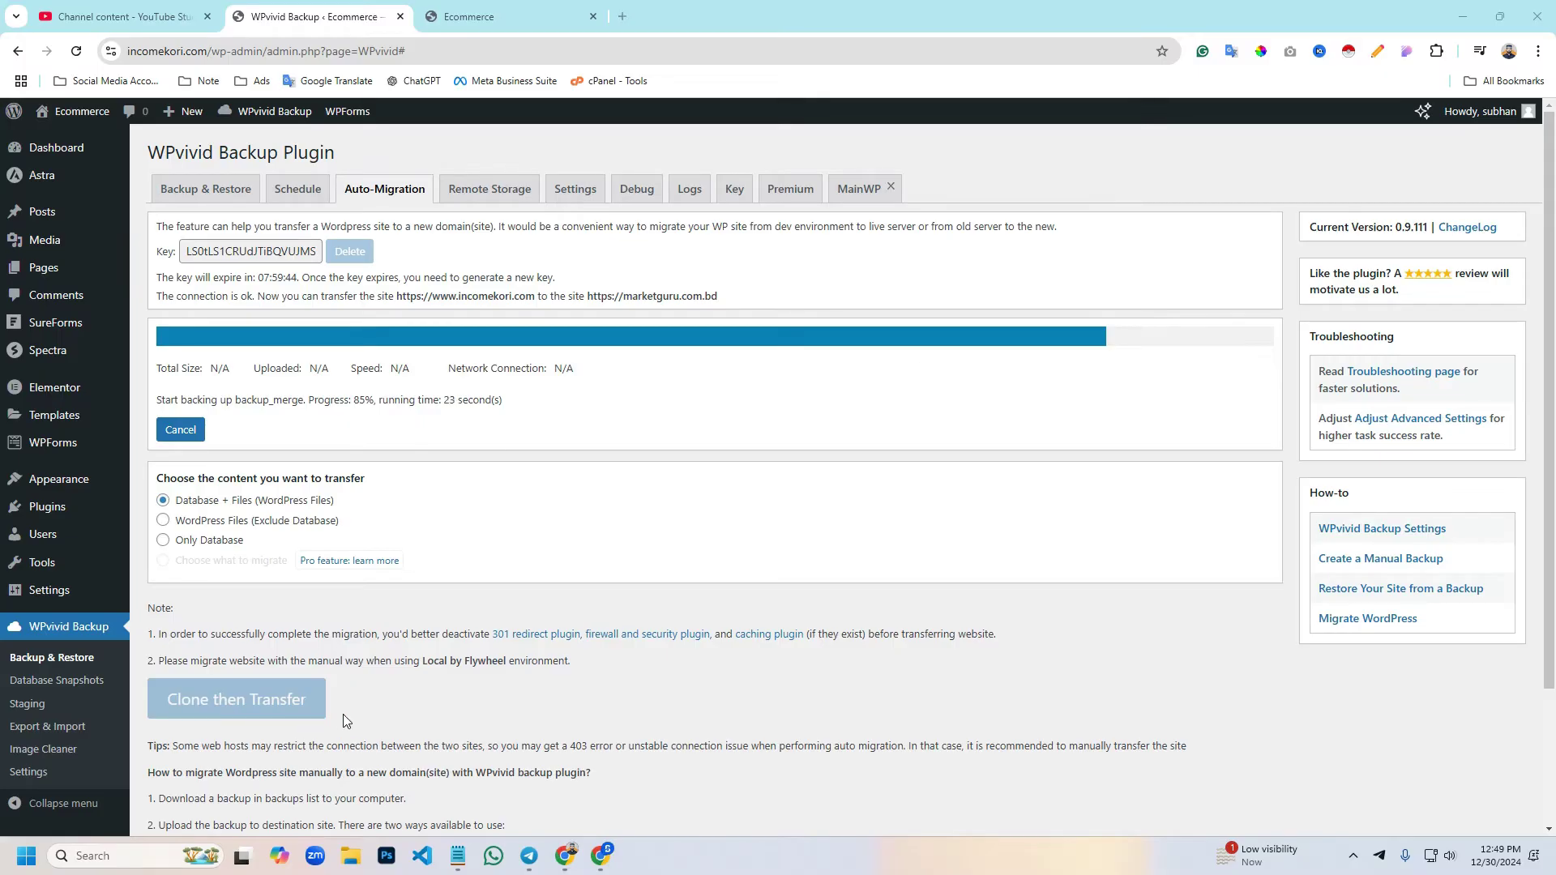
Frame the transfer progress area and the migration notes in screen captures on incomekori.com
key("super+shift+s")
left_click_drag(118, 304, 1301, 418)
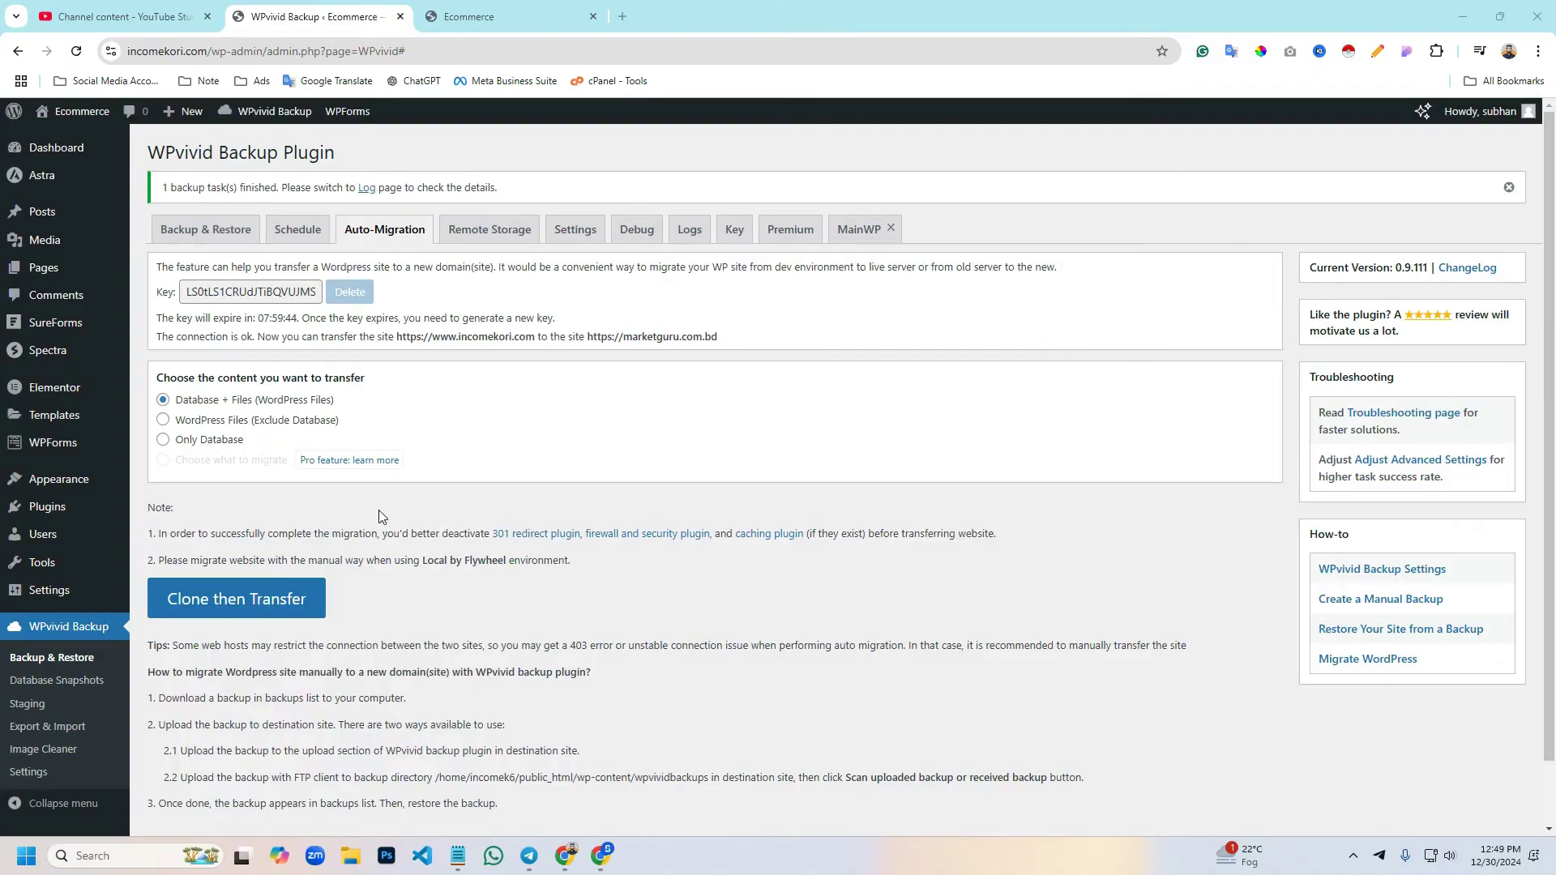
key("Print")
left_click_drag(130, 512, 556, 560)
Reload the home pages of incomekori.com and marketguru.com.bd to compare the source and destination sites
left_click(600, 856)
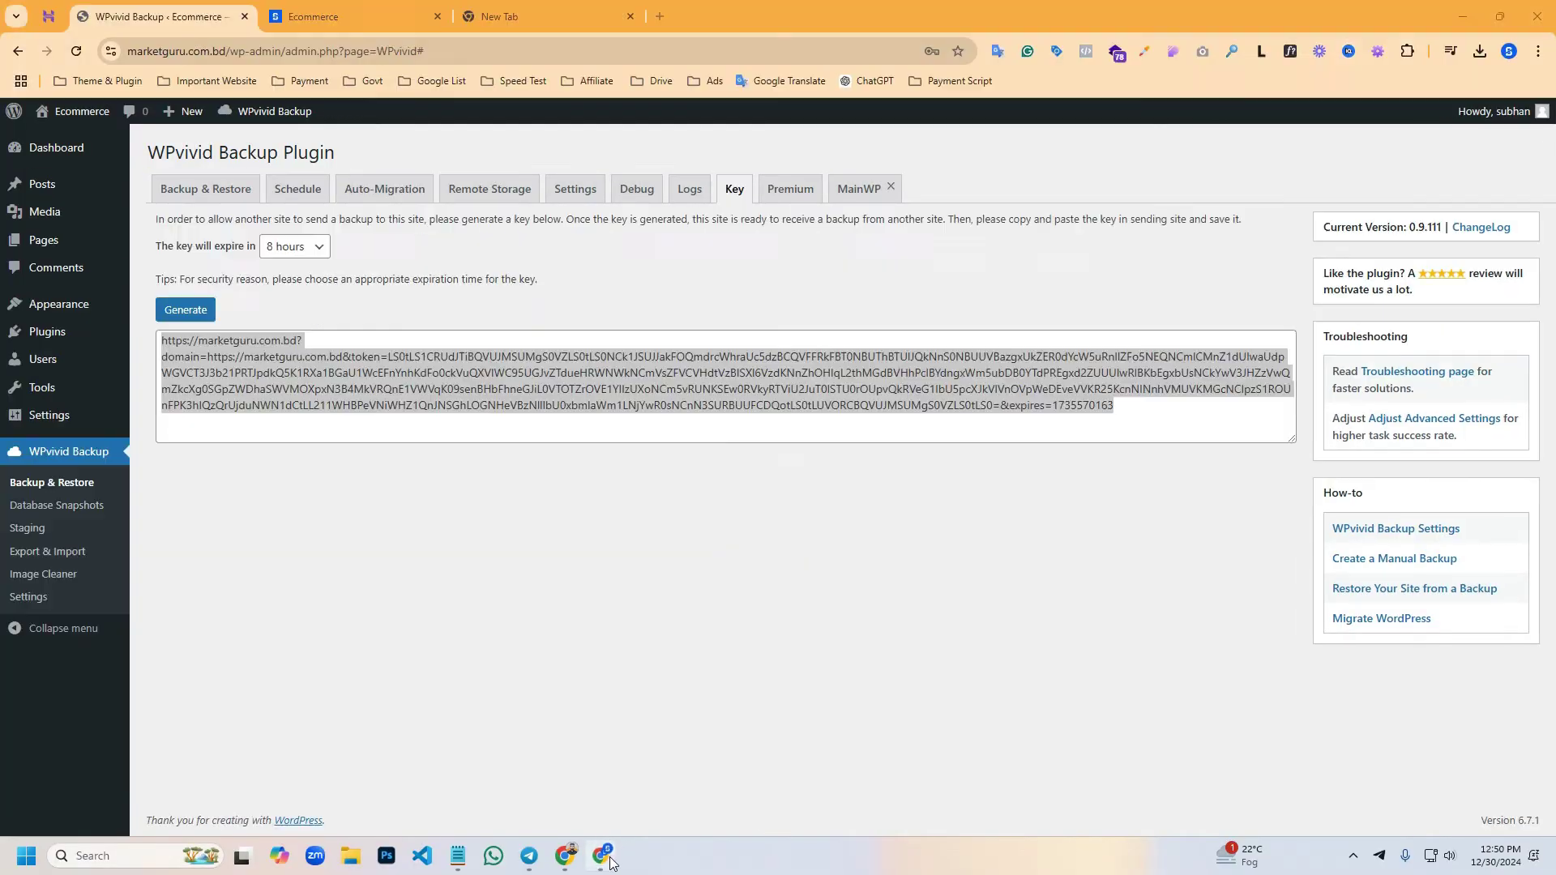
left_click(504, 677)
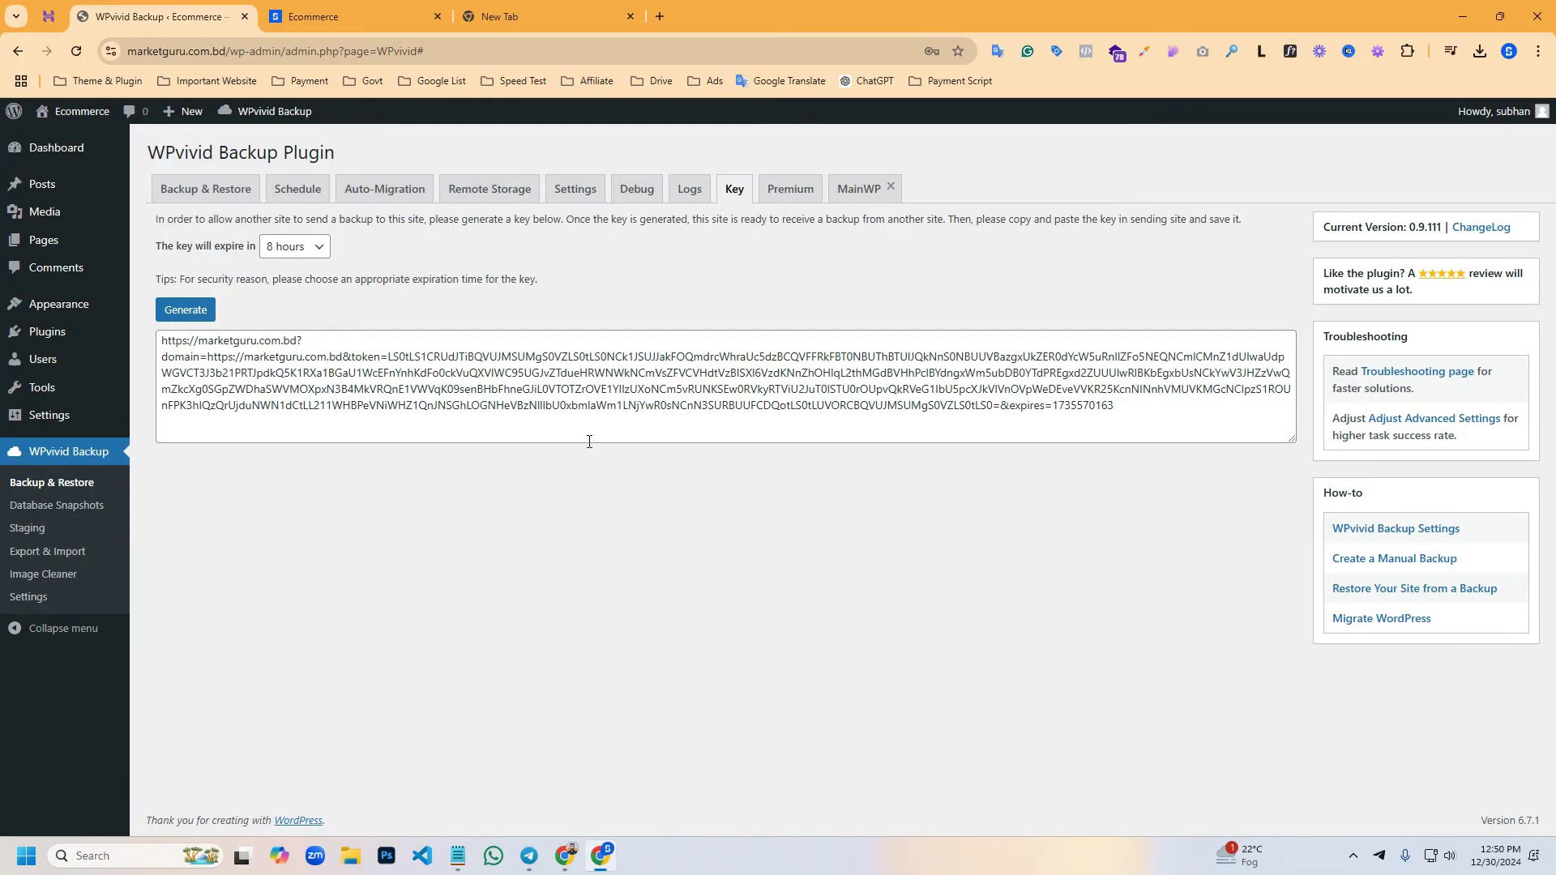
left_click(572, 852)
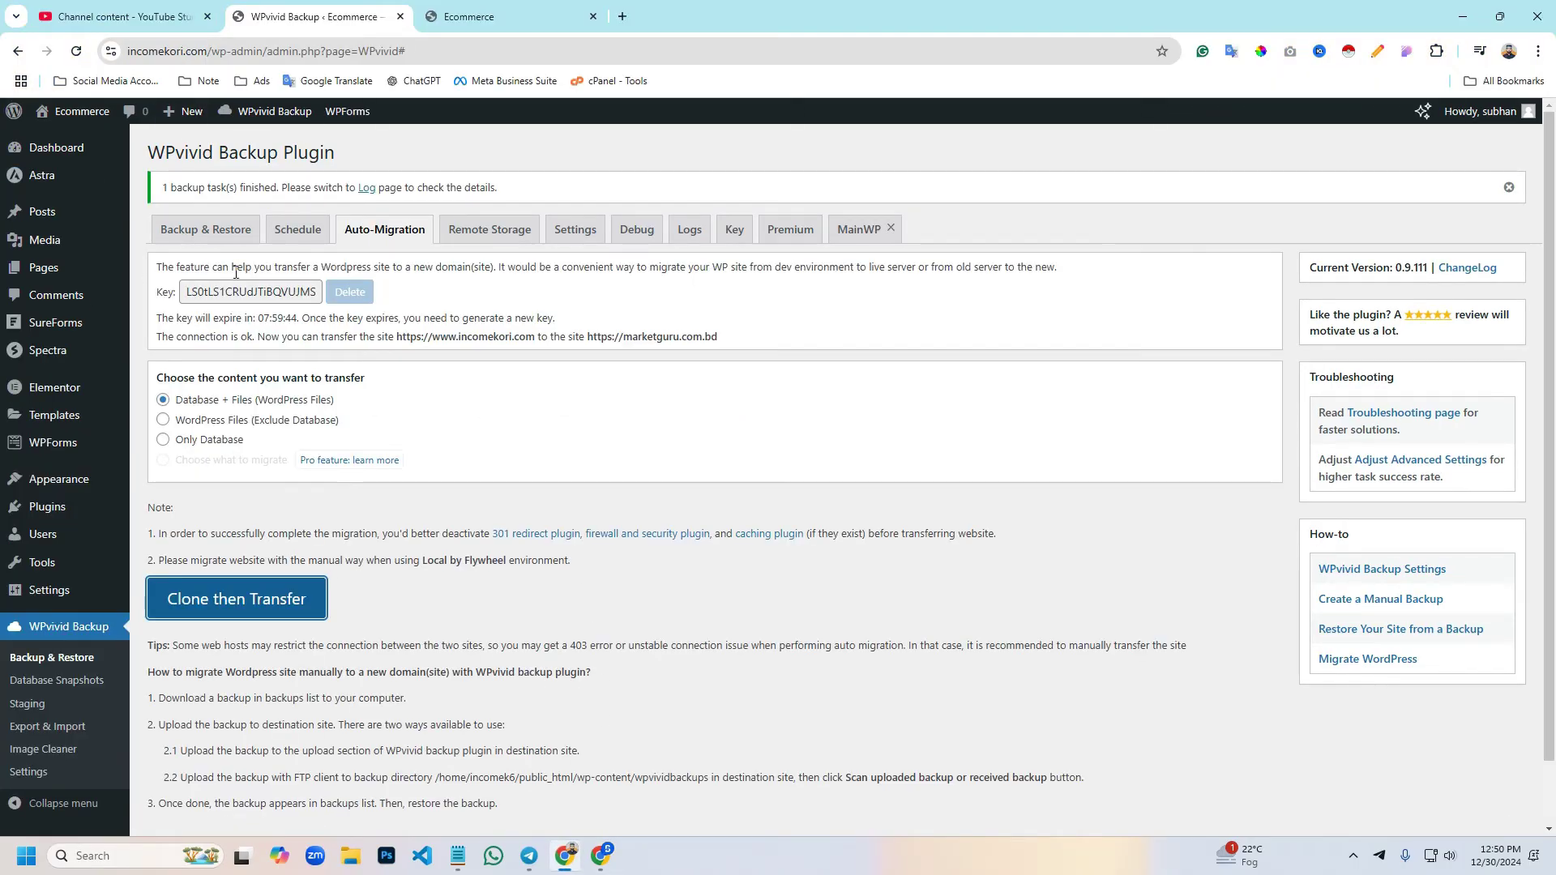
left_click(426, 19)
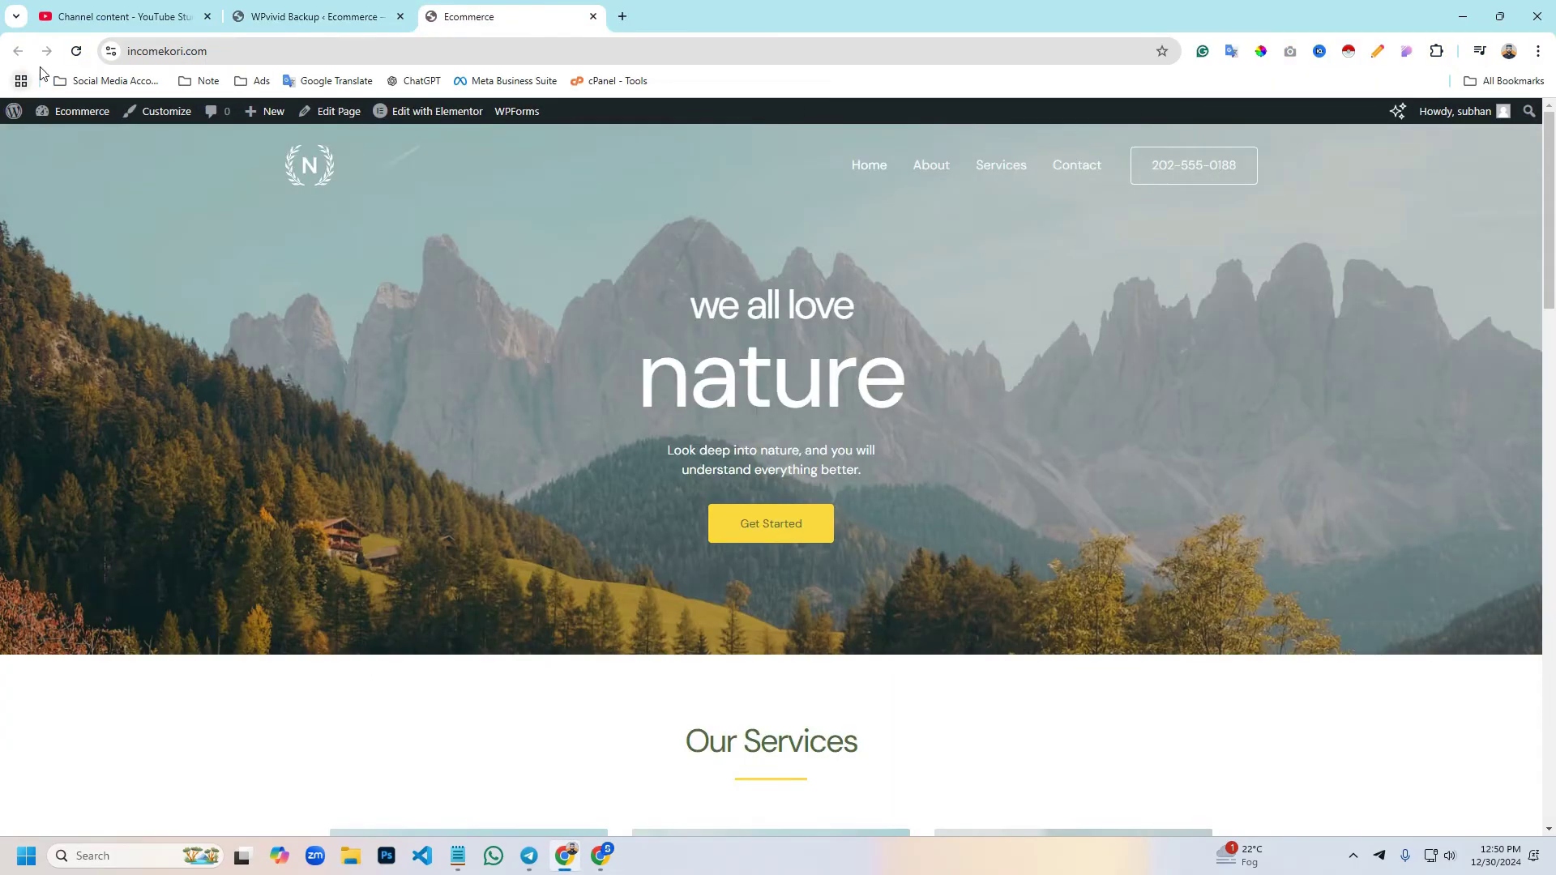
left_click(86, 53)
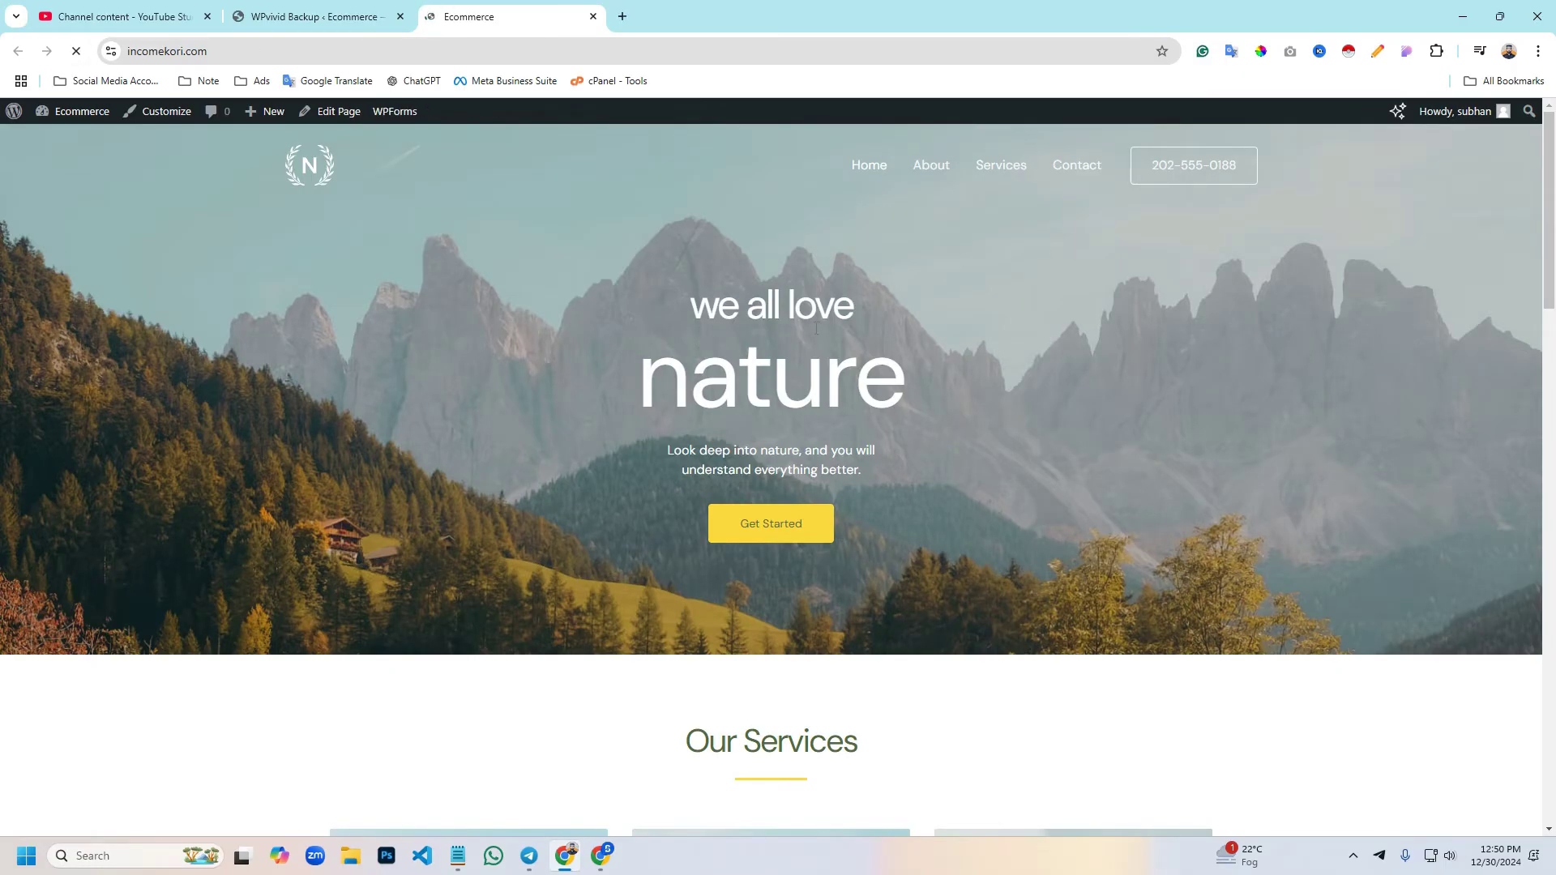
left_click(600, 856)
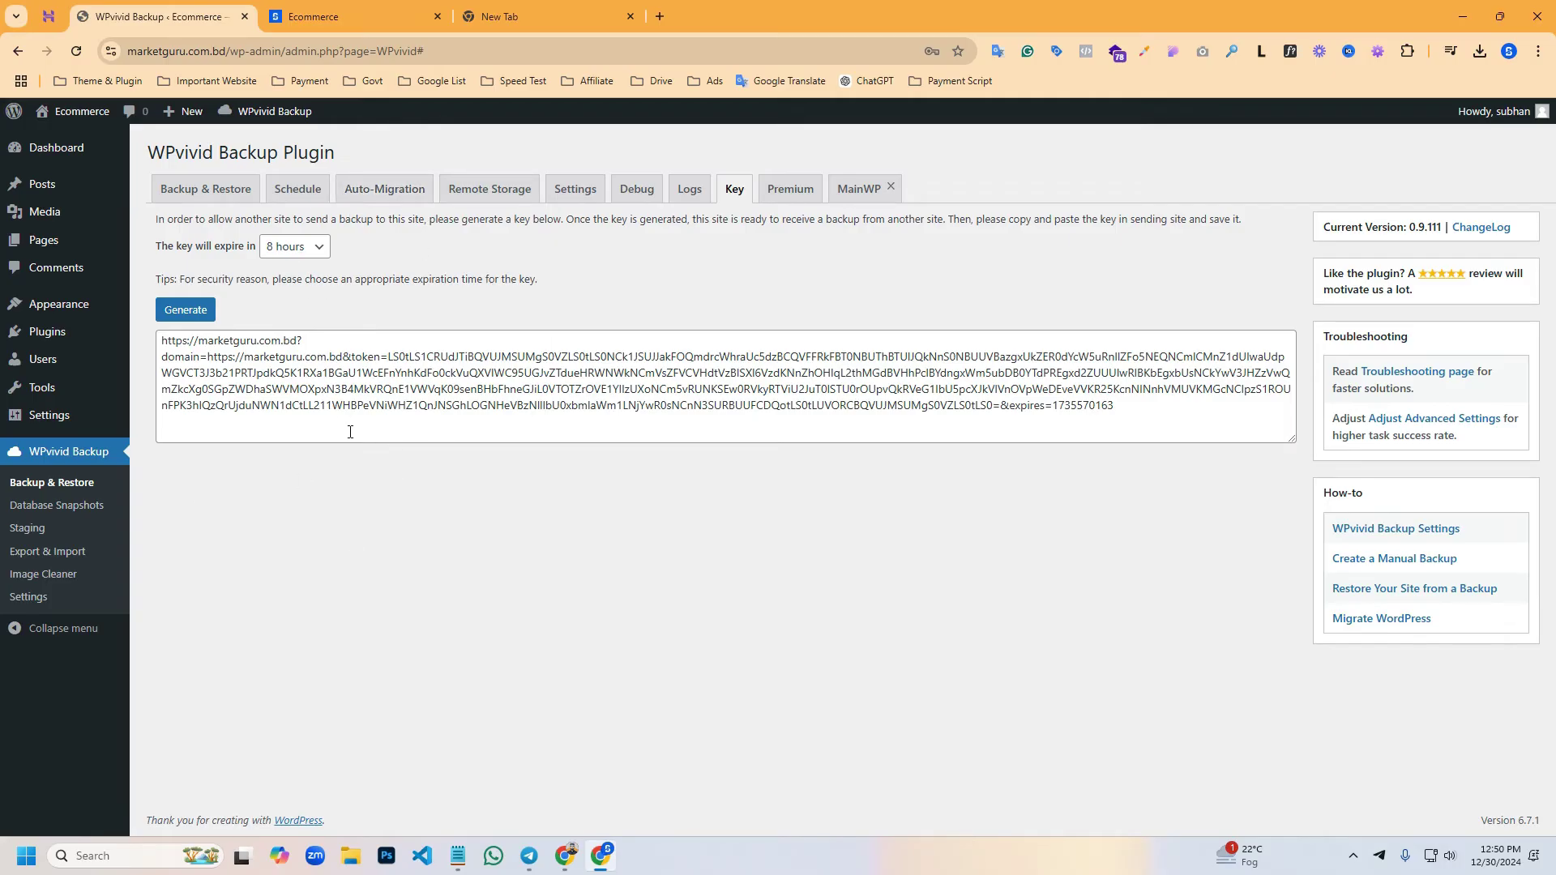
left_click(356, 17)
left_click(83, 54)
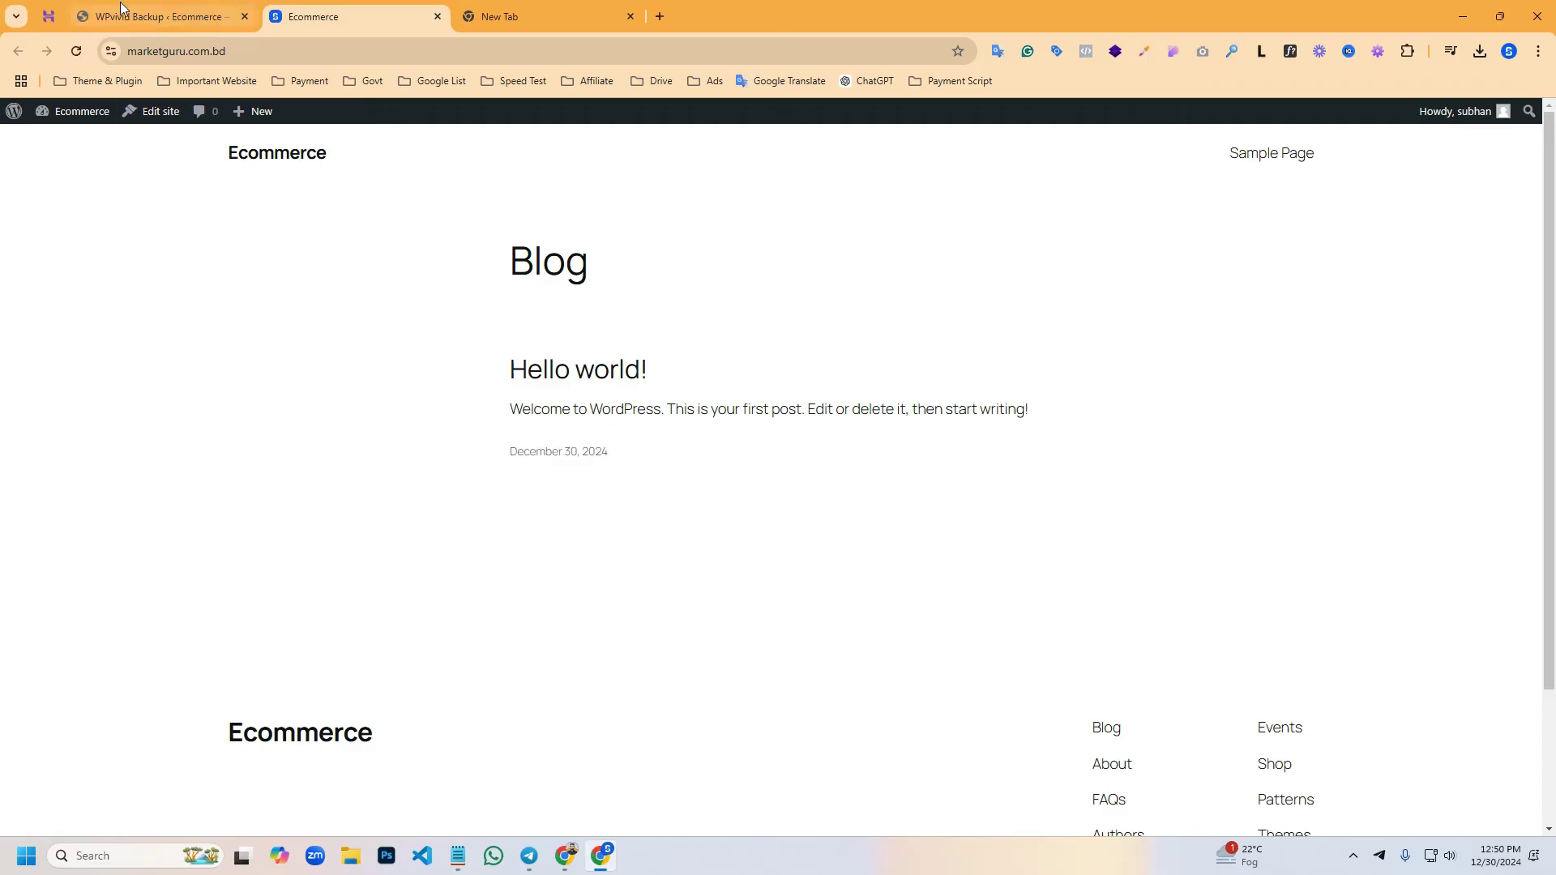
Open WPvivid's Backup & Restore section on marketguru.com.bd and scan for uploaded or received backups
left_click(83, 17)
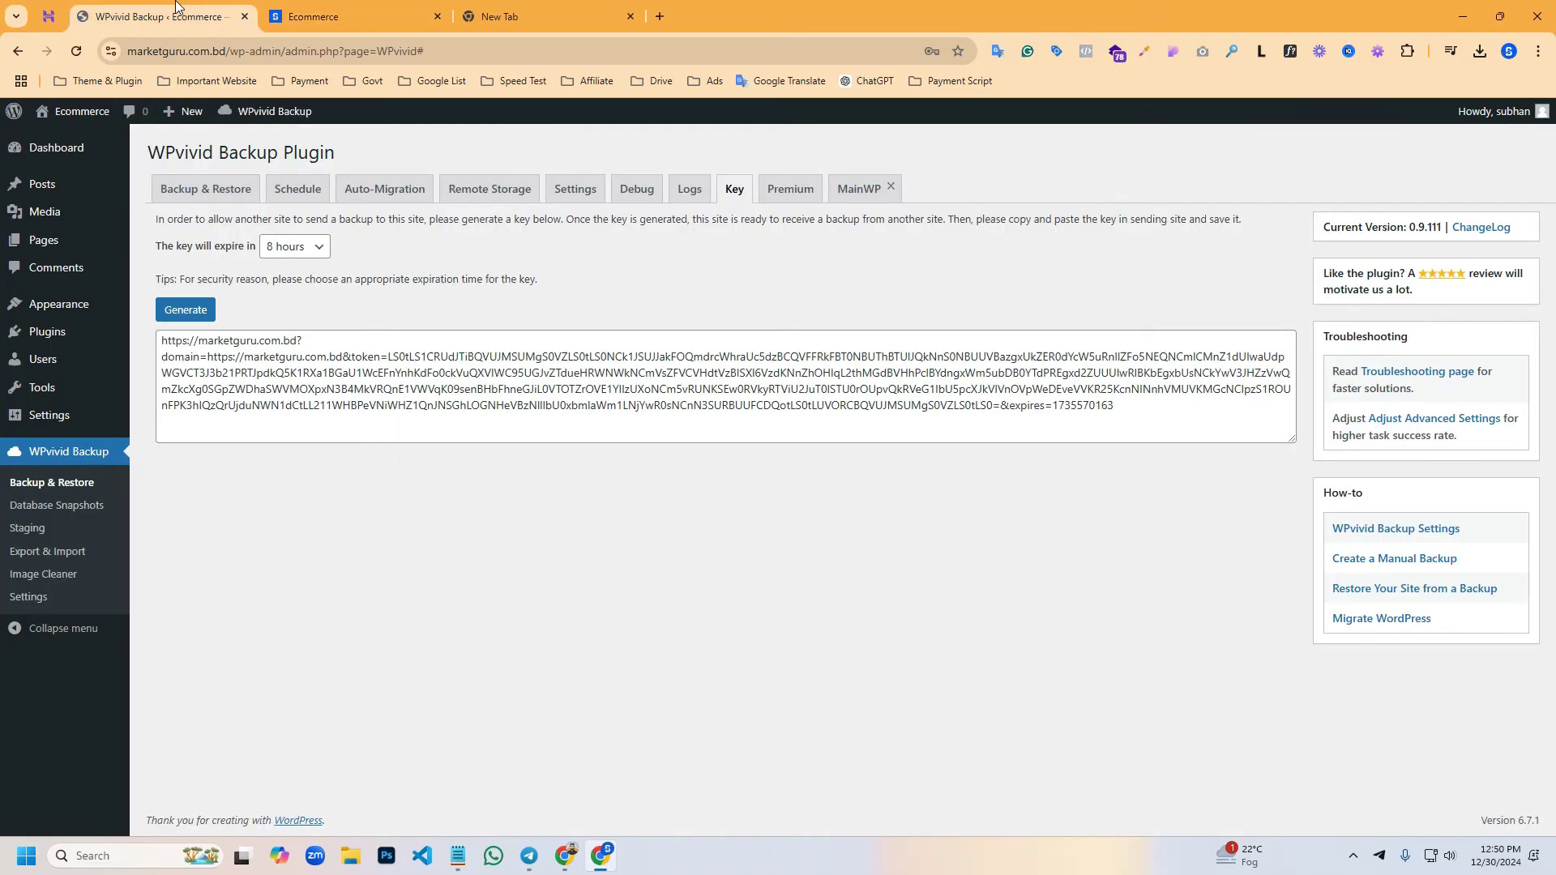
left_click(208, 192)
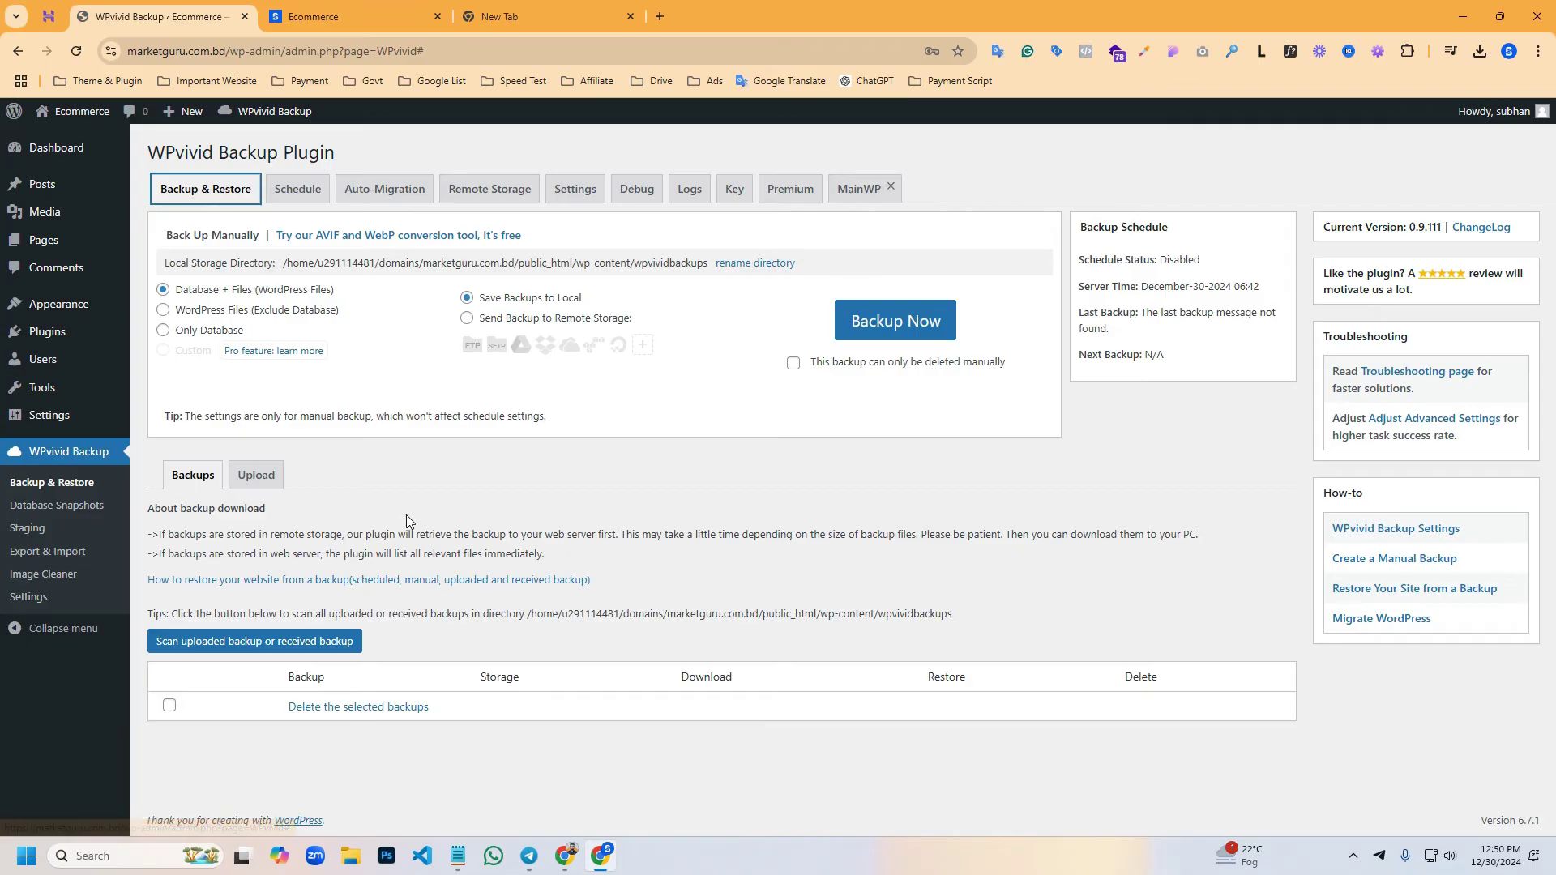
key("Print")
mouse_move(144, 625)
left_mouse_down()
mouse_move(308, 681)
mouse_move(389, 671)
left_mouse_up()
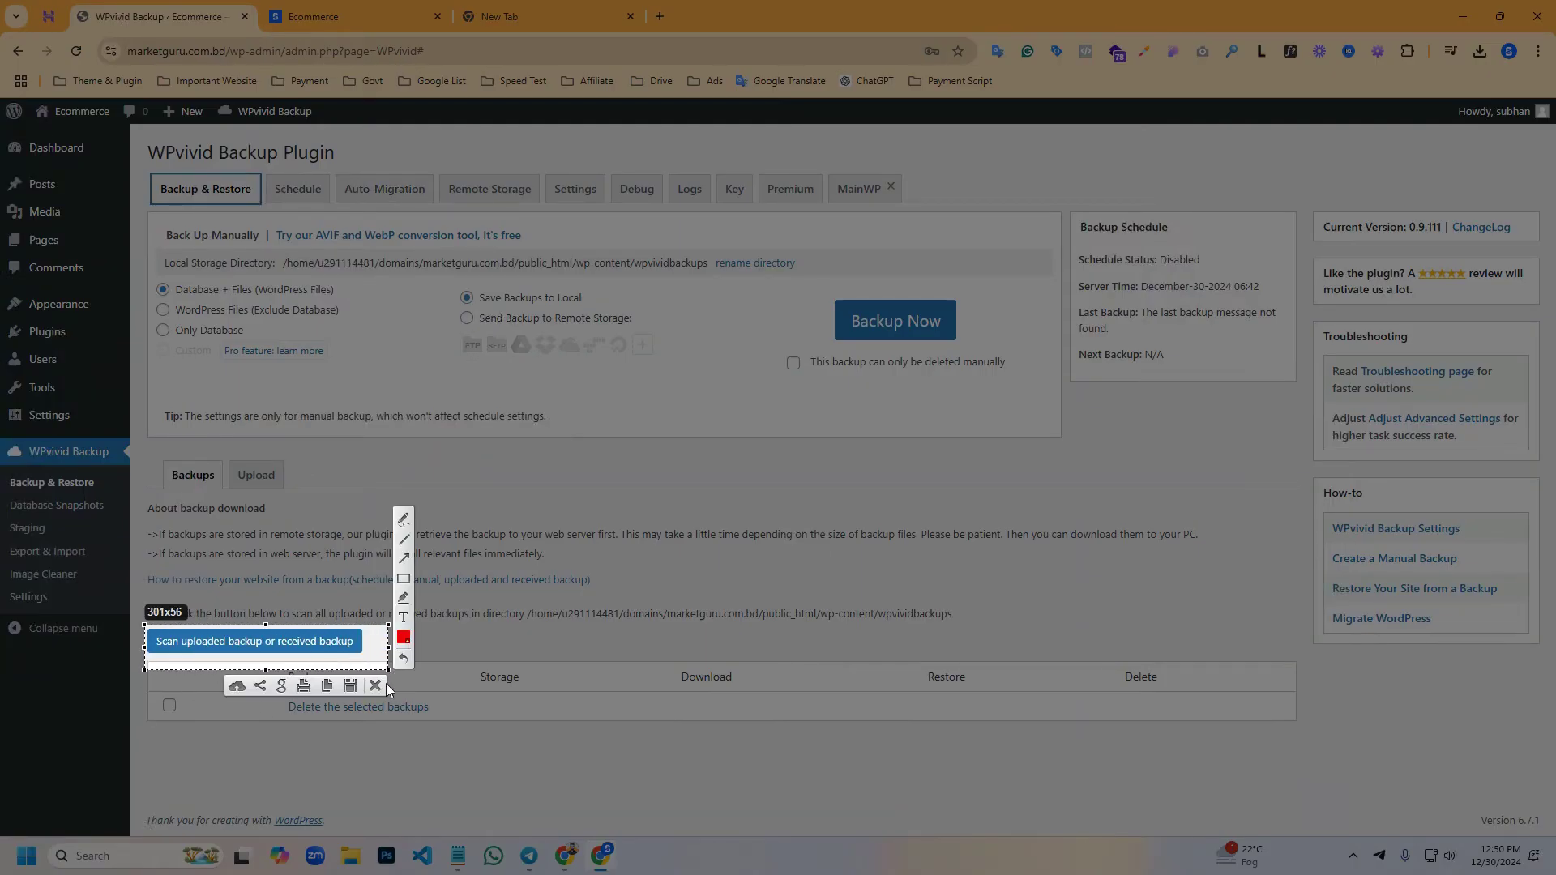
left_click(375, 687)
left_click(280, 648)
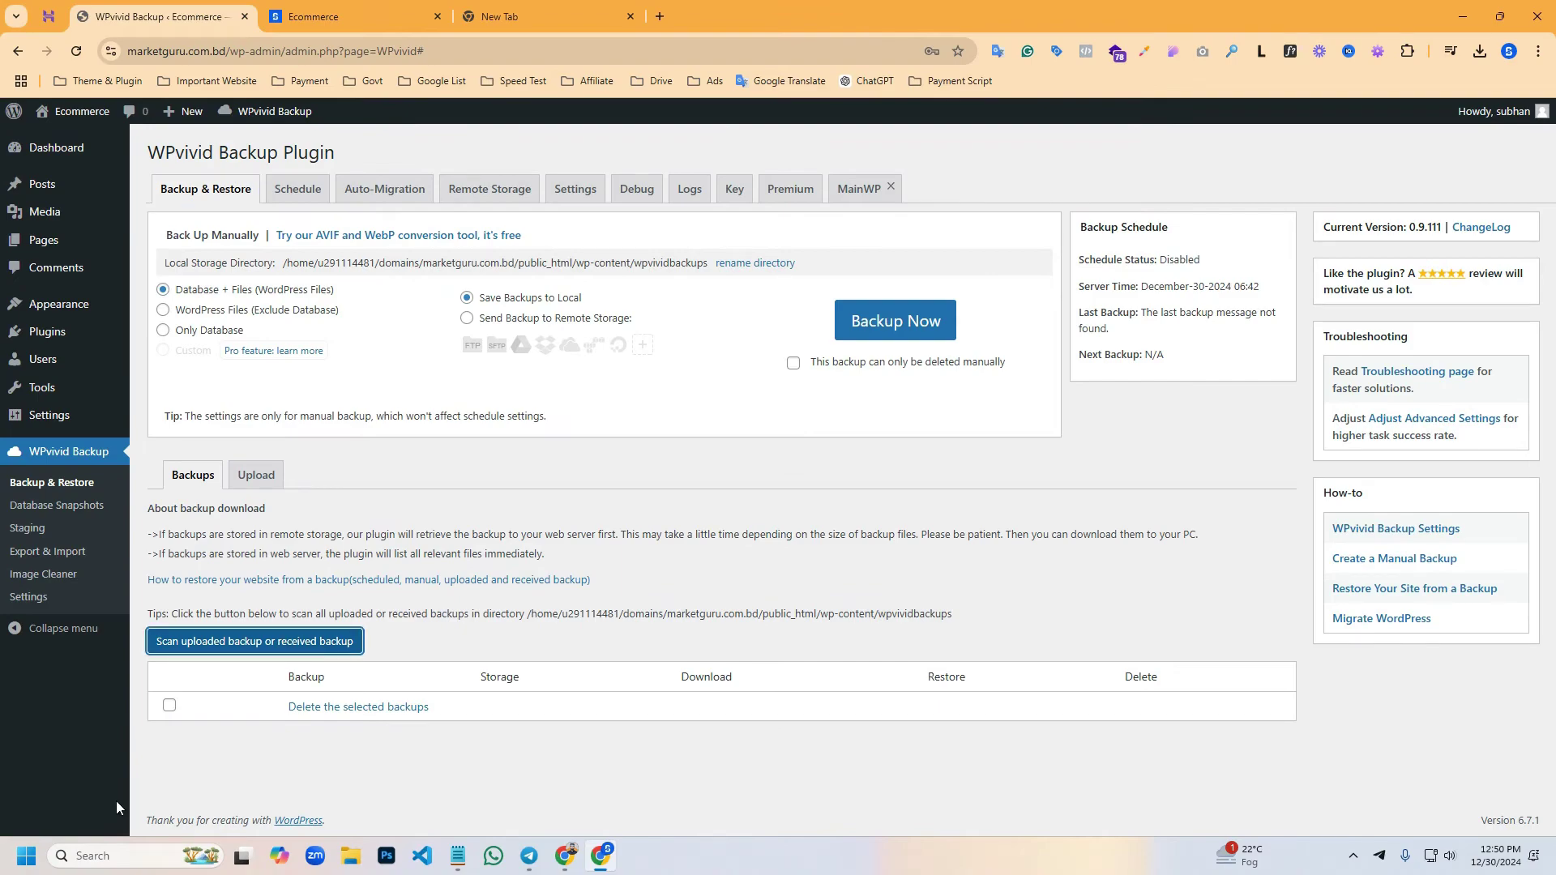
Frame the list of scanned backups in a screen capture, then discard the capture
scroll(704, 646, "down", 3)
key("Print")
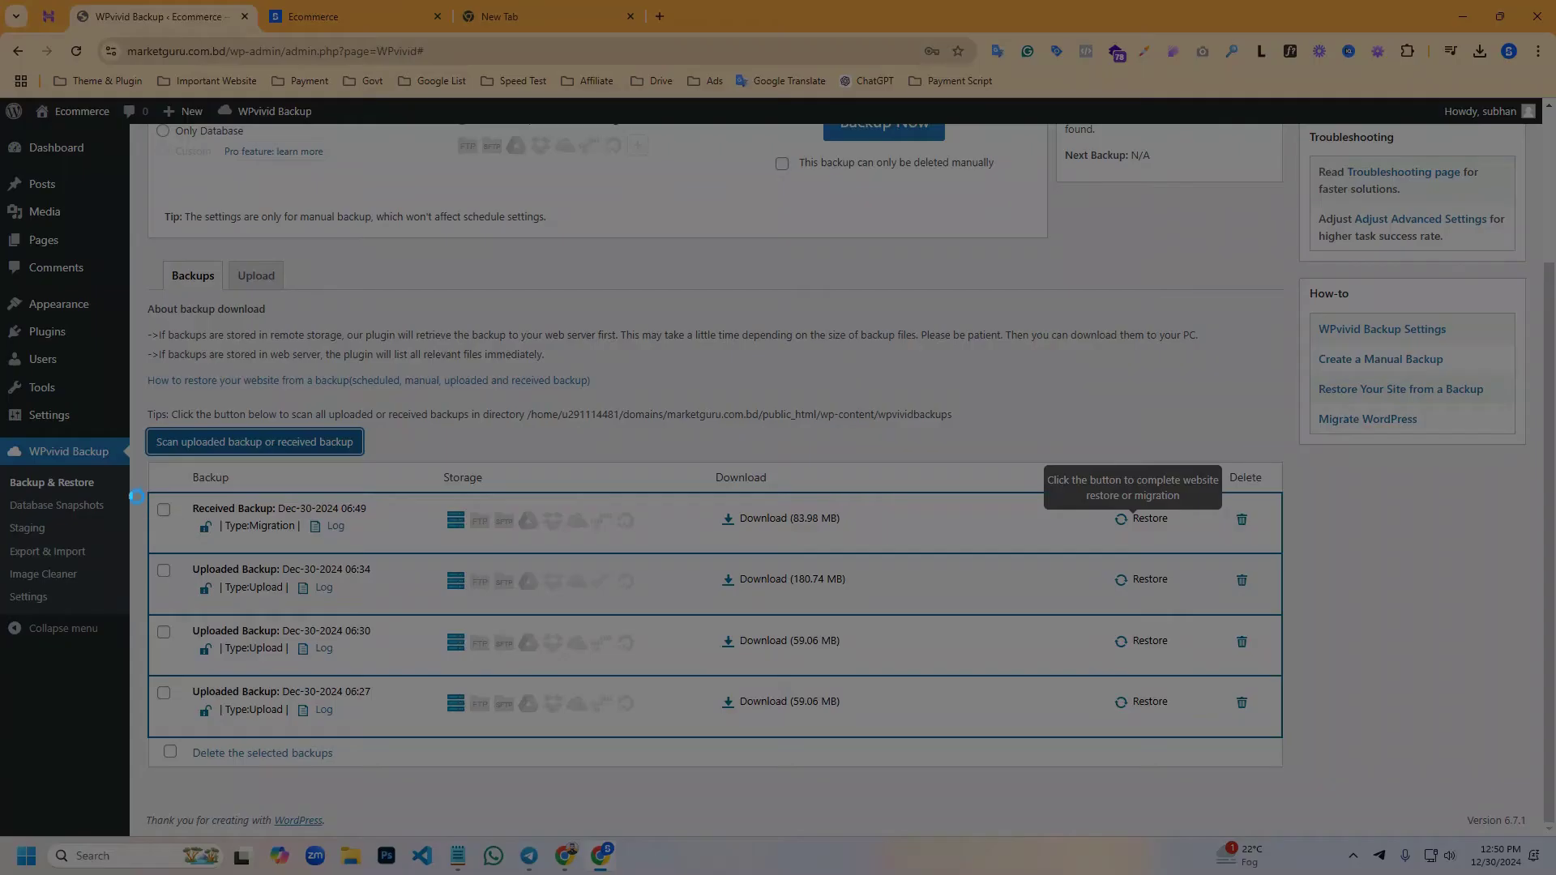
mouse_move(117, 454)
left_mouse_down()
mouse_move(452, 668)
mouse_move(782, 837)
mouse_move(1301, 794)
left_mouse_up()
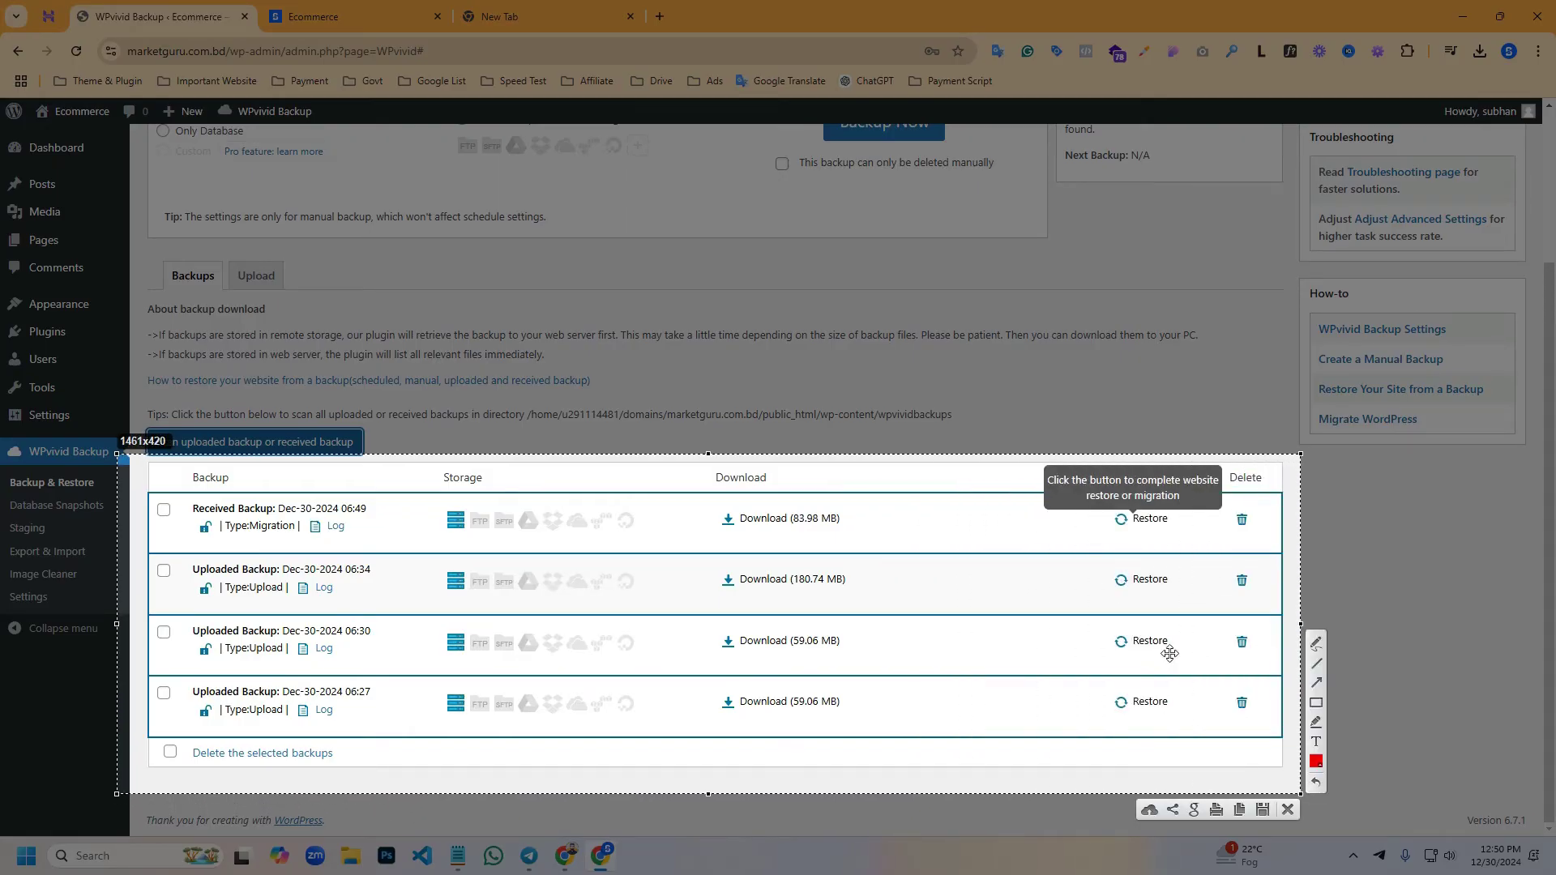
left_click(1287, 809)
Start Clone then Transfer again on incomekori.com and rescan for received backups on marketguru.com.bd
left_click(565, 855)
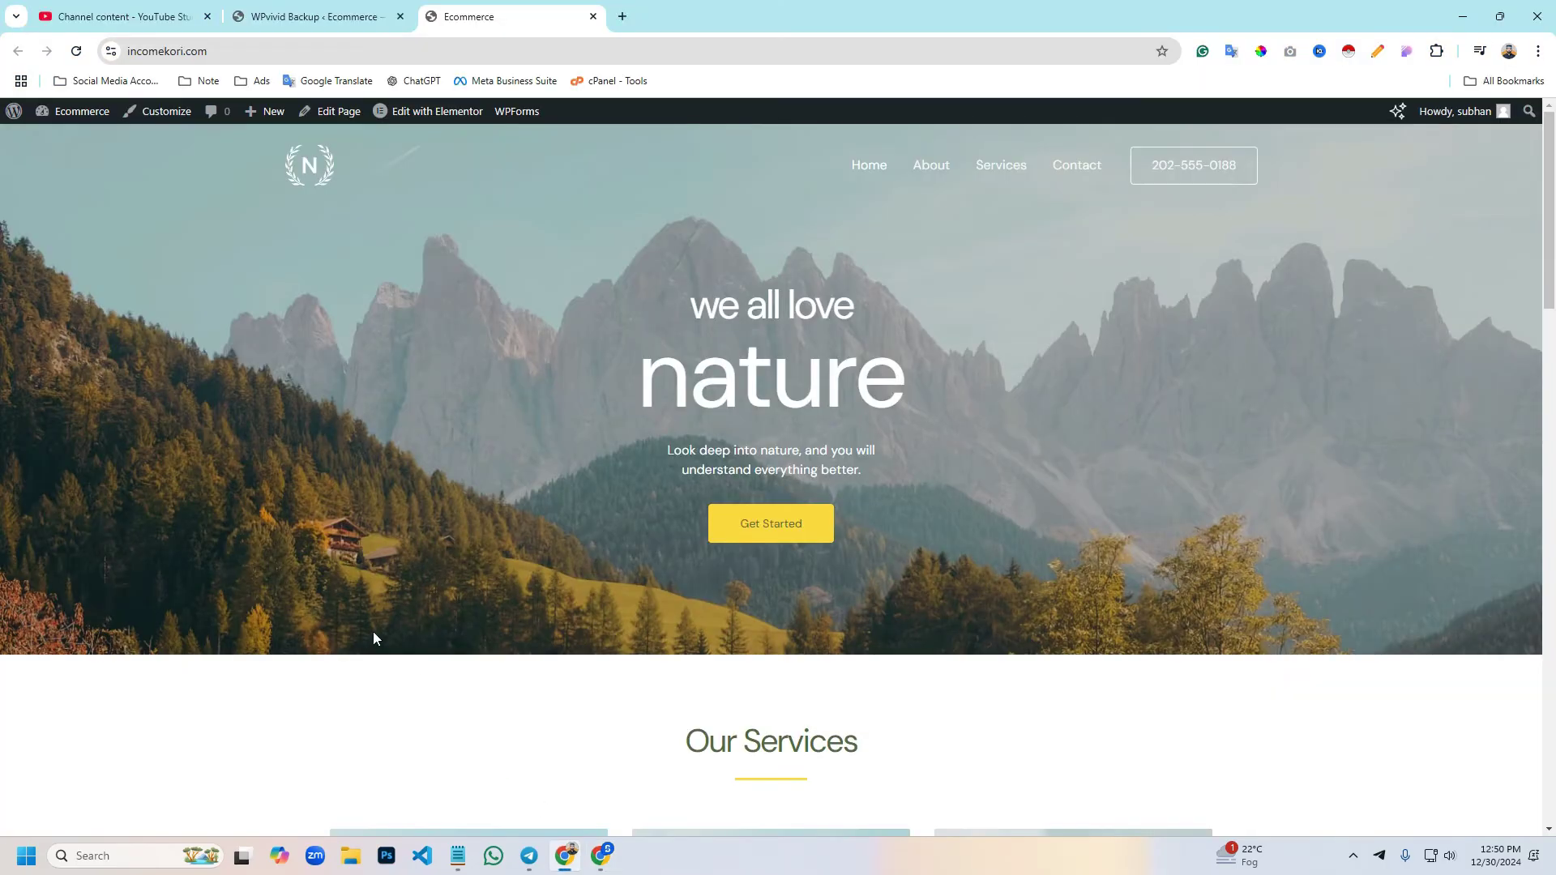
left_click(295, 16)
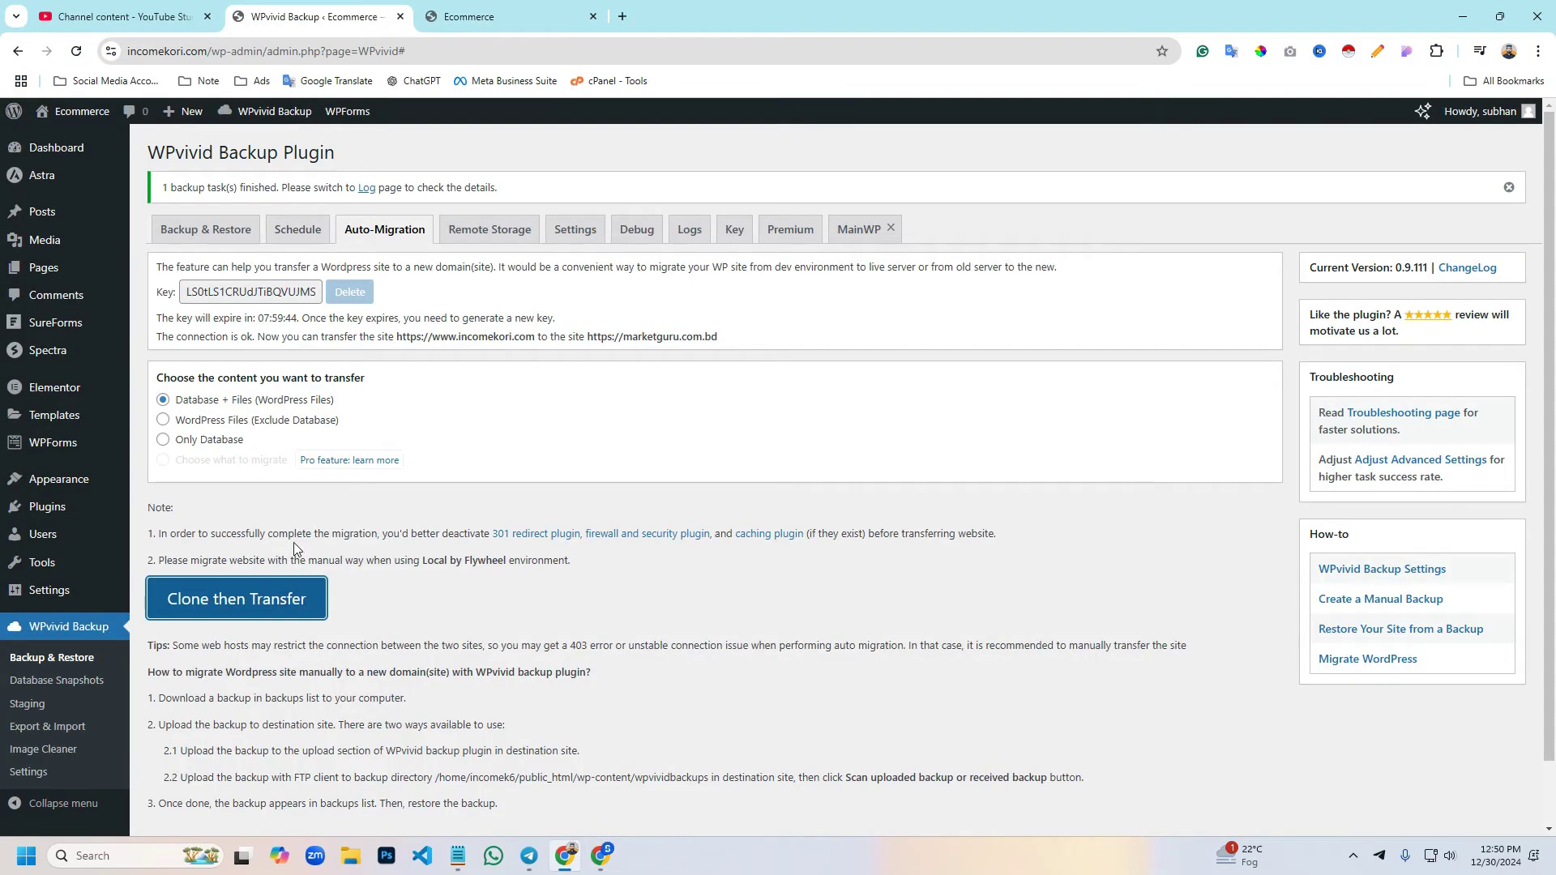
left_click(251, 613)
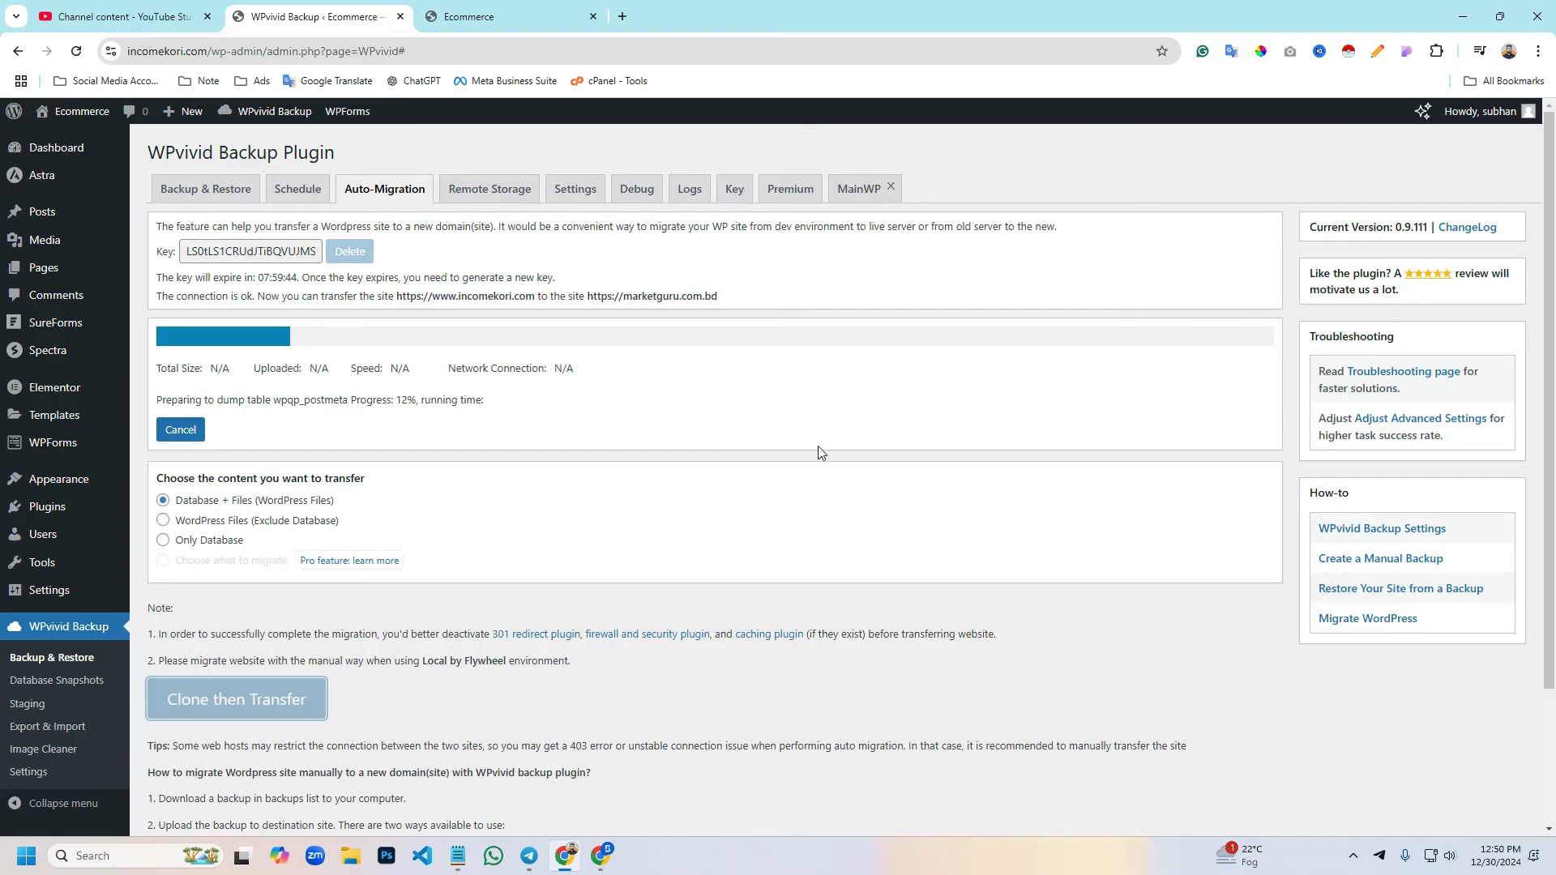
left_click(612, 866)
left_click(260, 444)
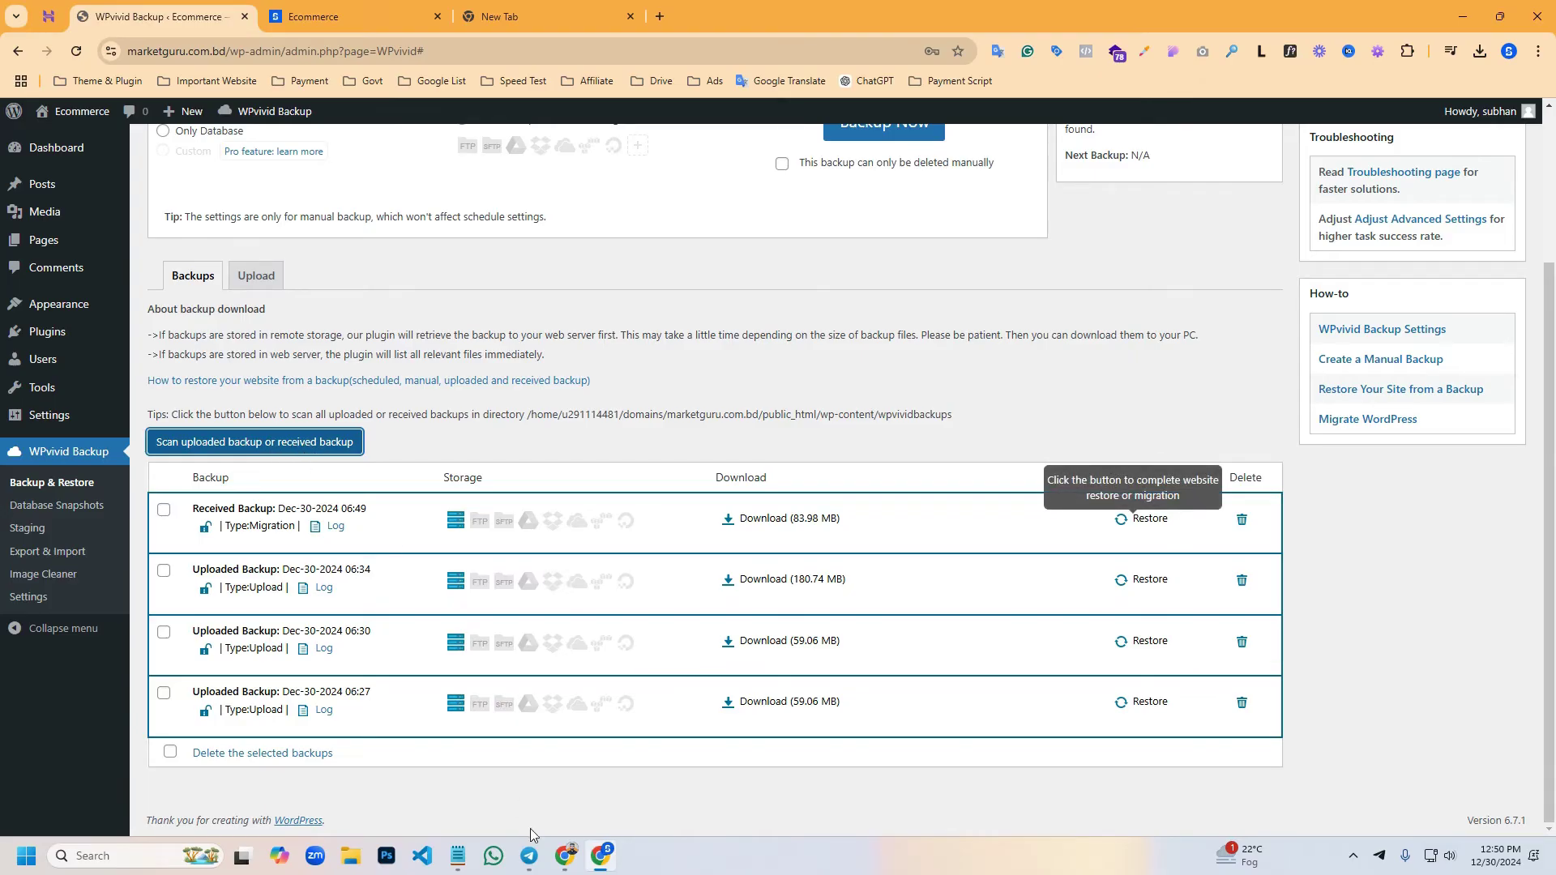
Capture the screen area showing the running transfer's progress on incomekori.com and copy the capture
left_click(565, 855)
key("Print")
left_click_drag(132, 299, 1005, 460)
key("ctrl+c")
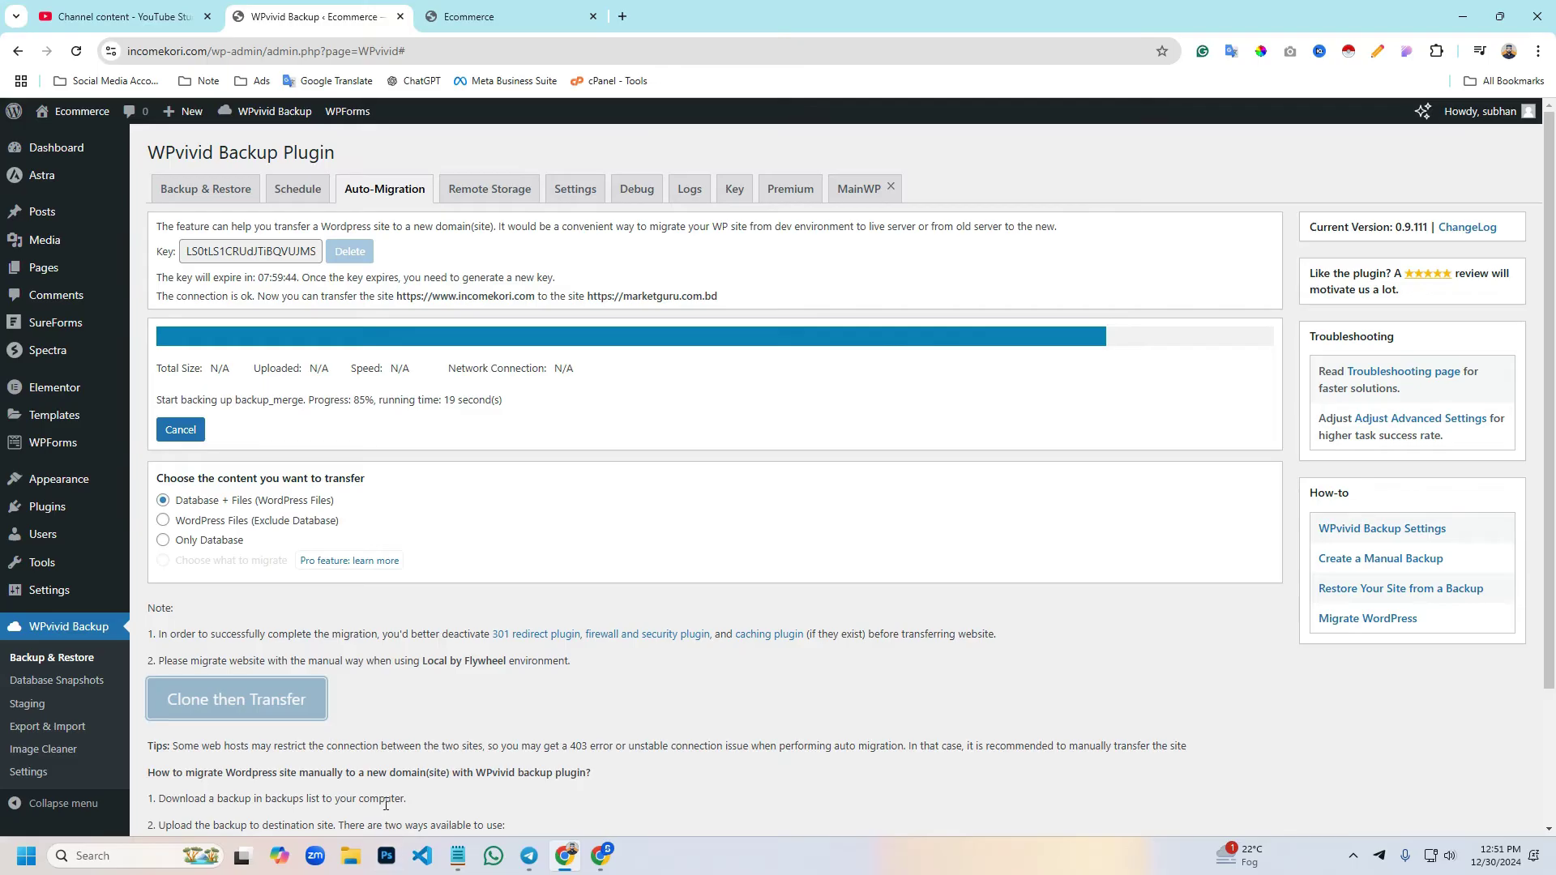
Restore the received migration backup dated Dec-30-2024 06:49 on marketguru.com.bd and confirm the restore
left_click(600, 856)
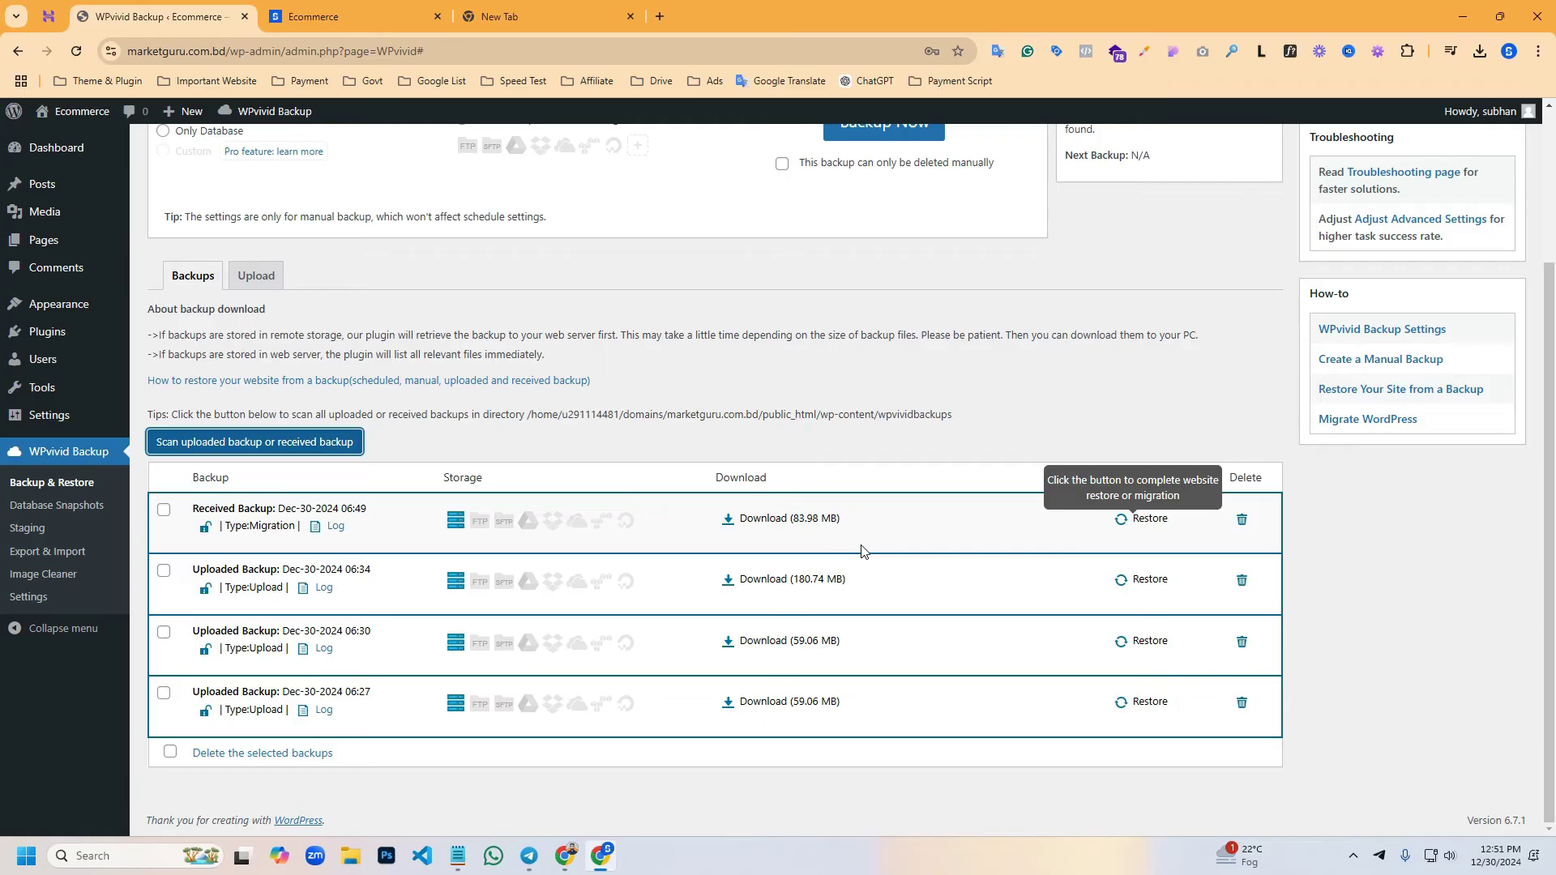
key("Print")
left_click_drag(697, 505, 851, 542)
left_click(838, 559)
left_click(1147, 522)
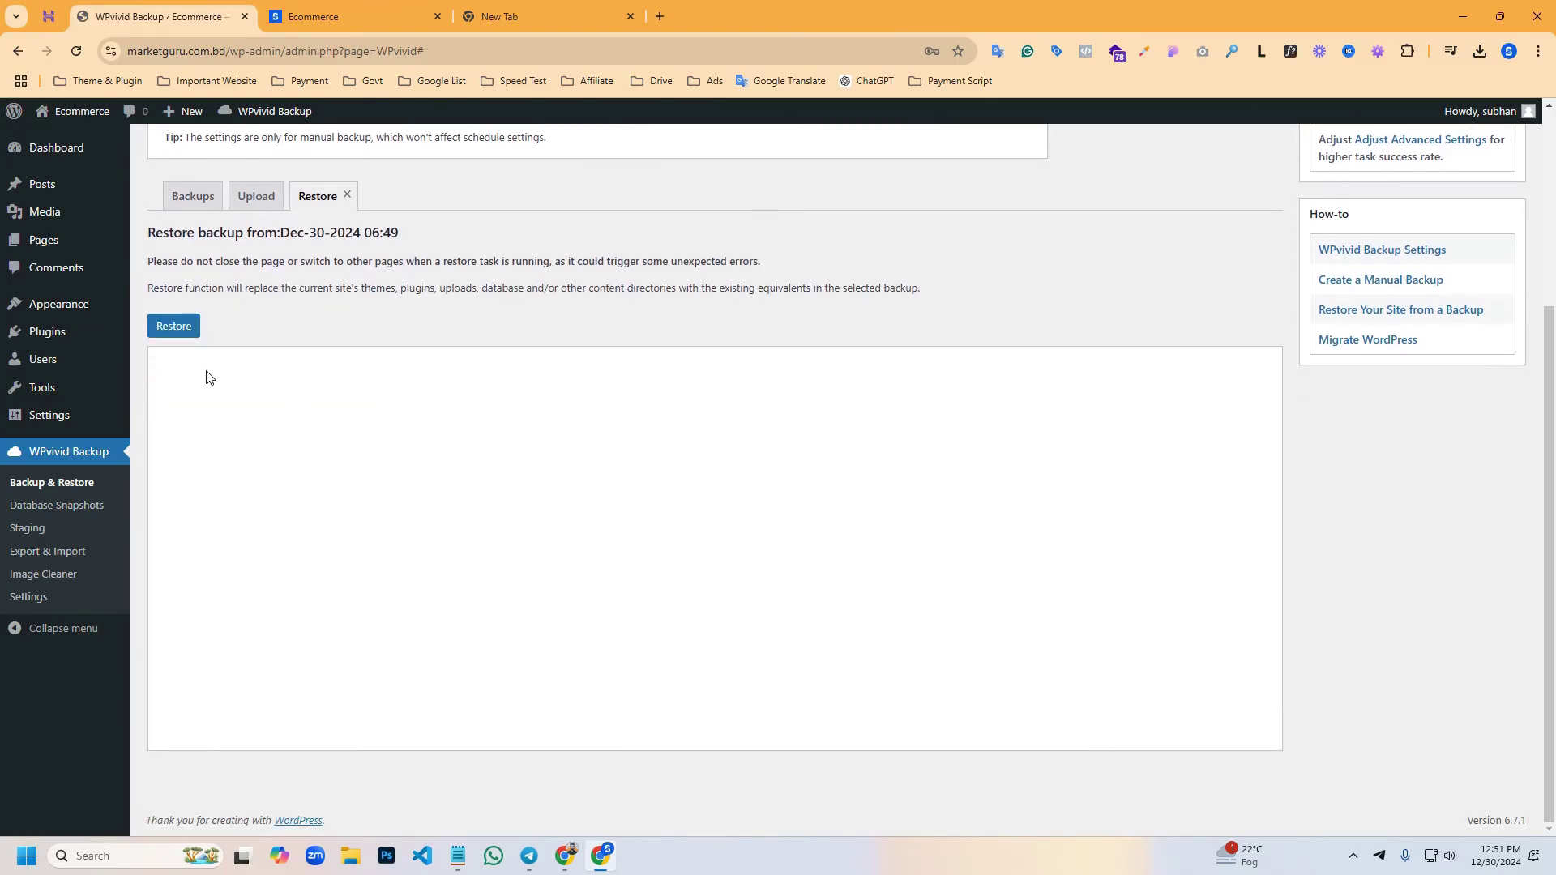
left_click(179, 332)
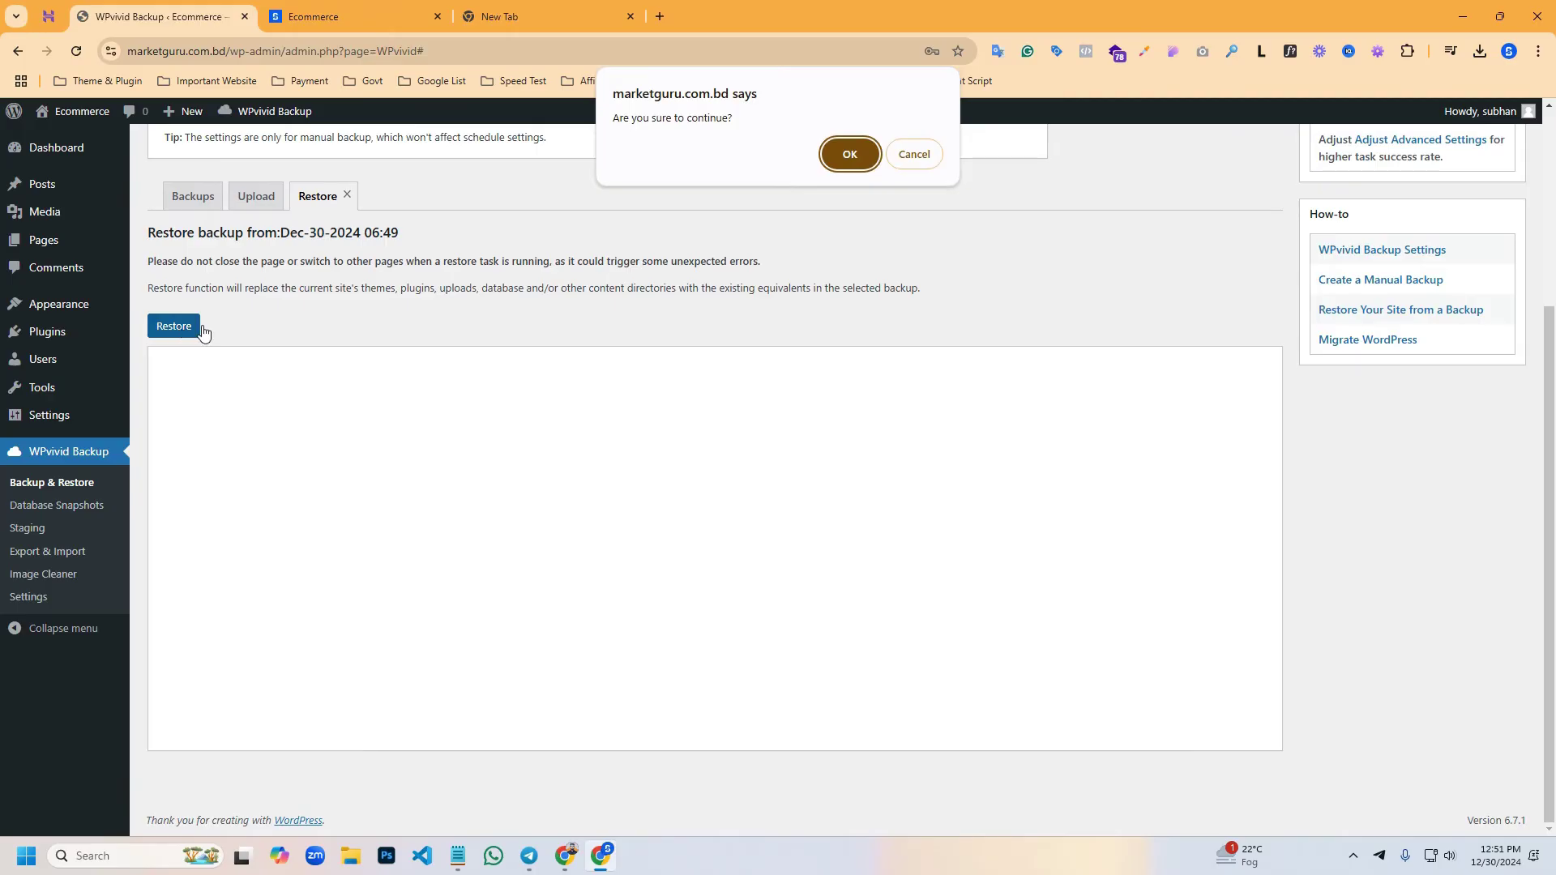
left_click(848, 154)
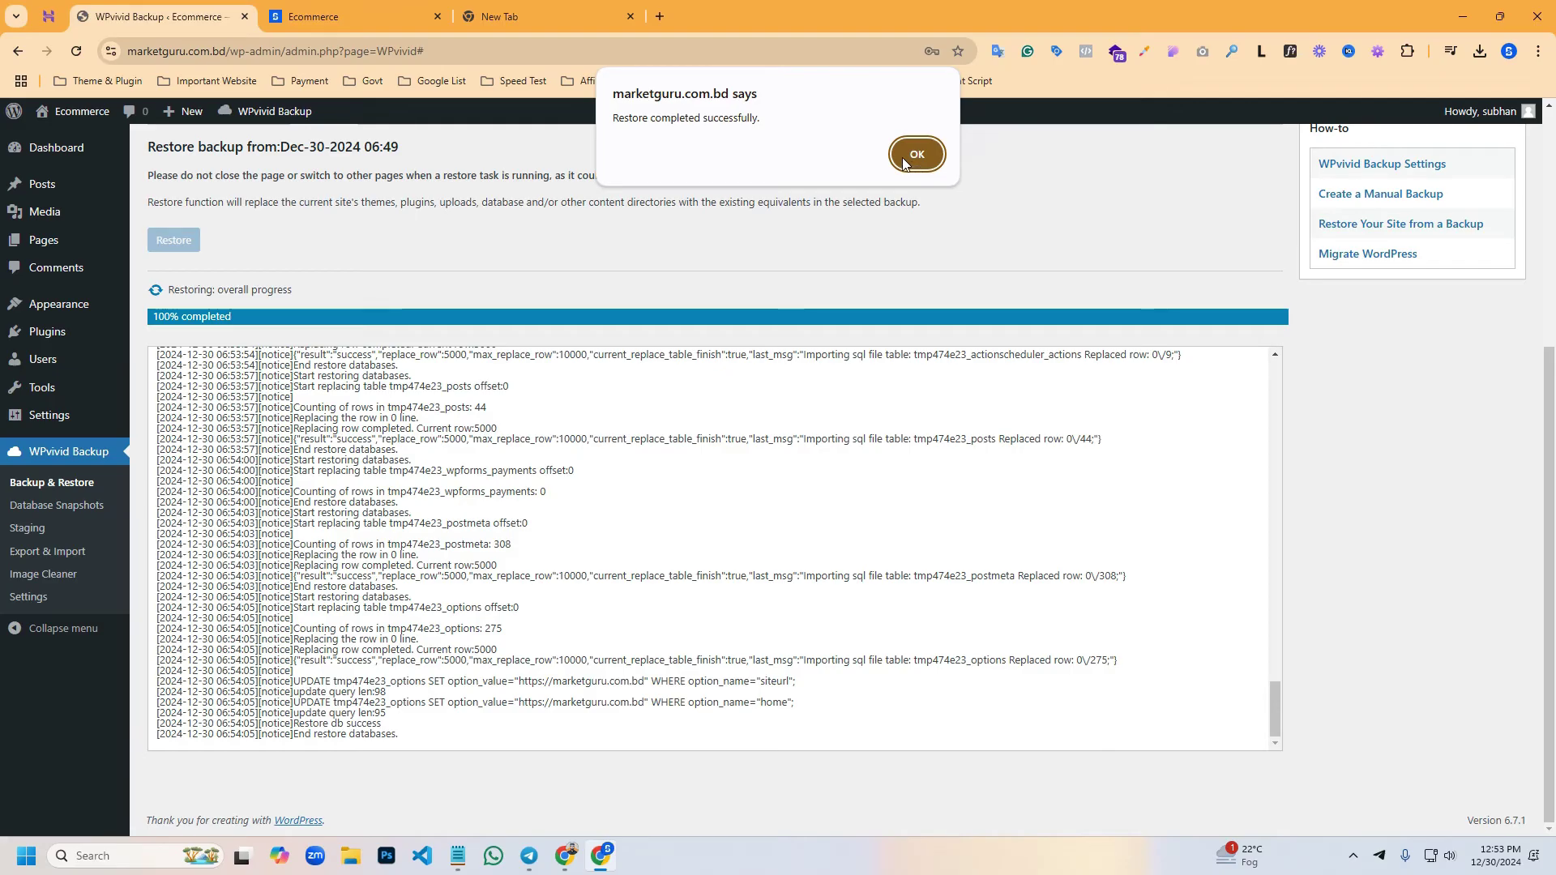
Examine the transfer status and the Elementor and Settings entries in the incomekori.com dashboard
left_click(568, 851)
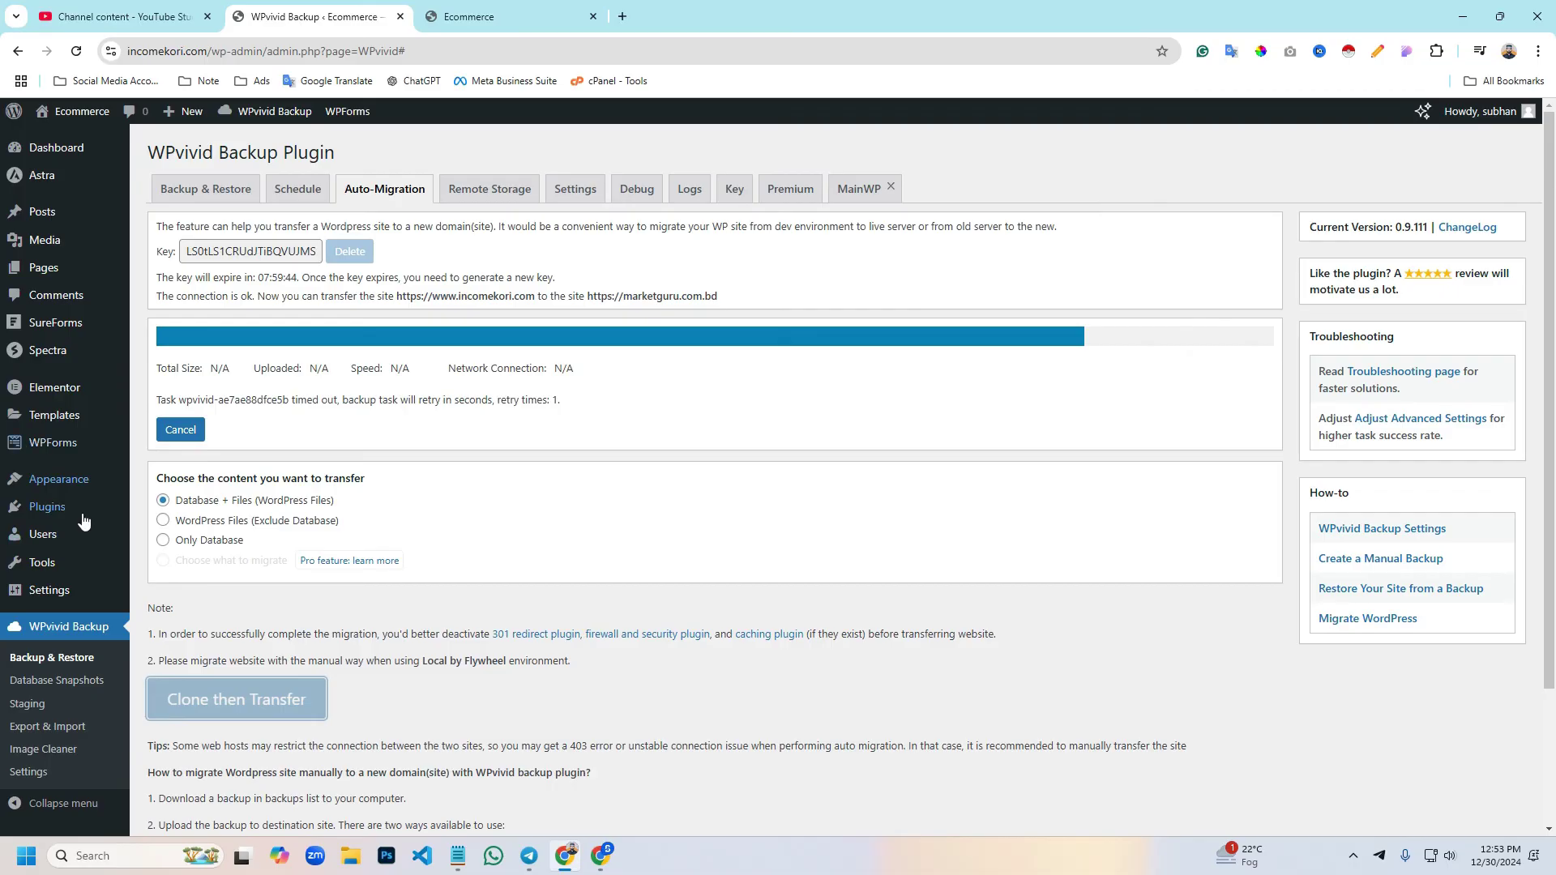
mouse_move(72, 390)
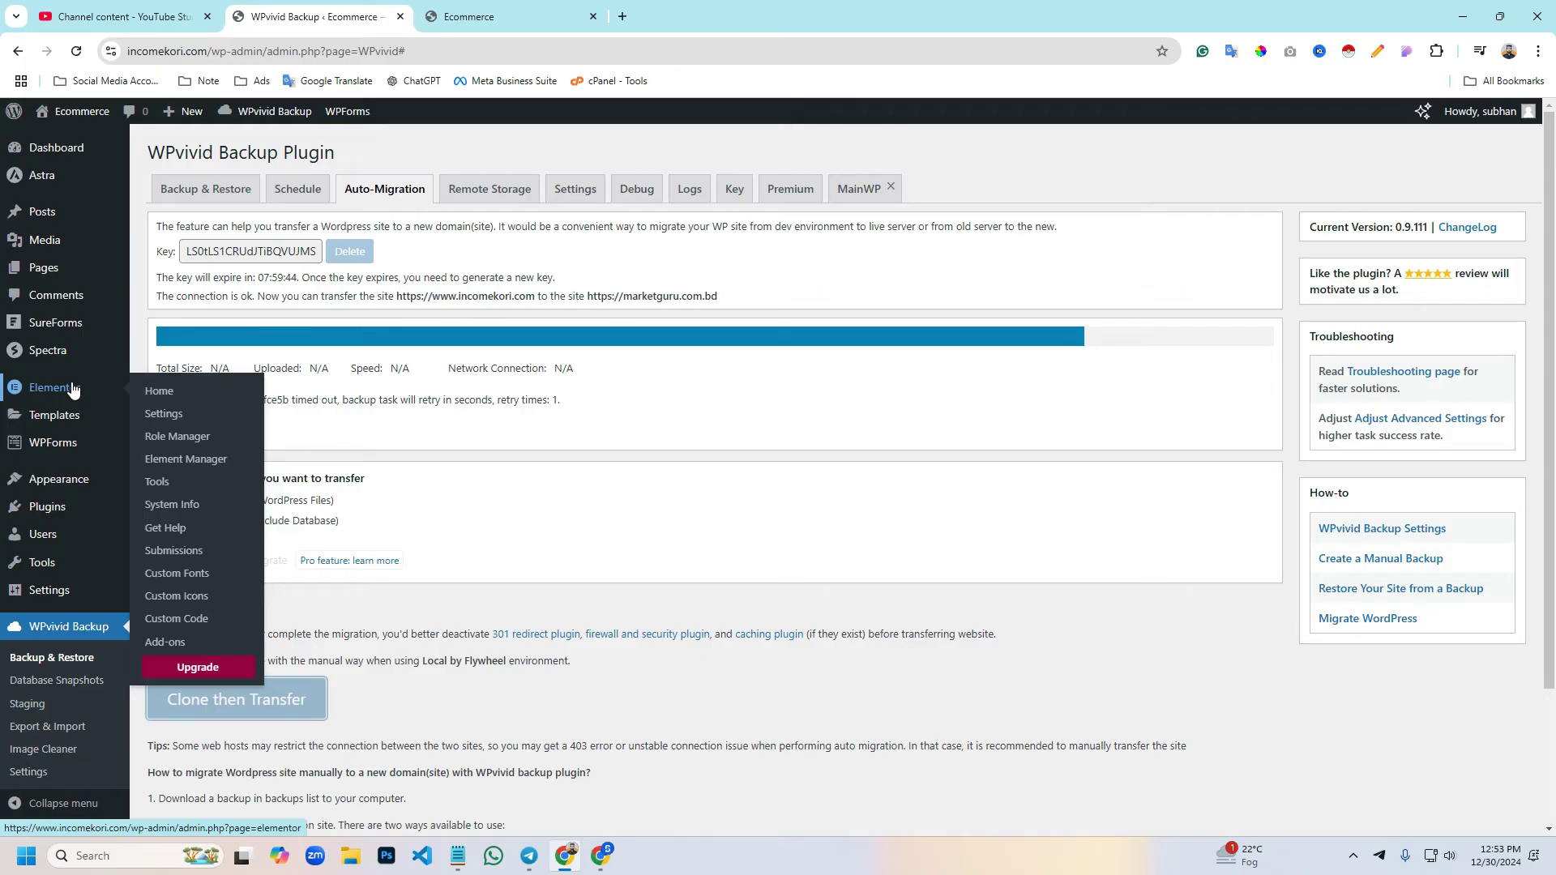
mouse_move(97, 588)
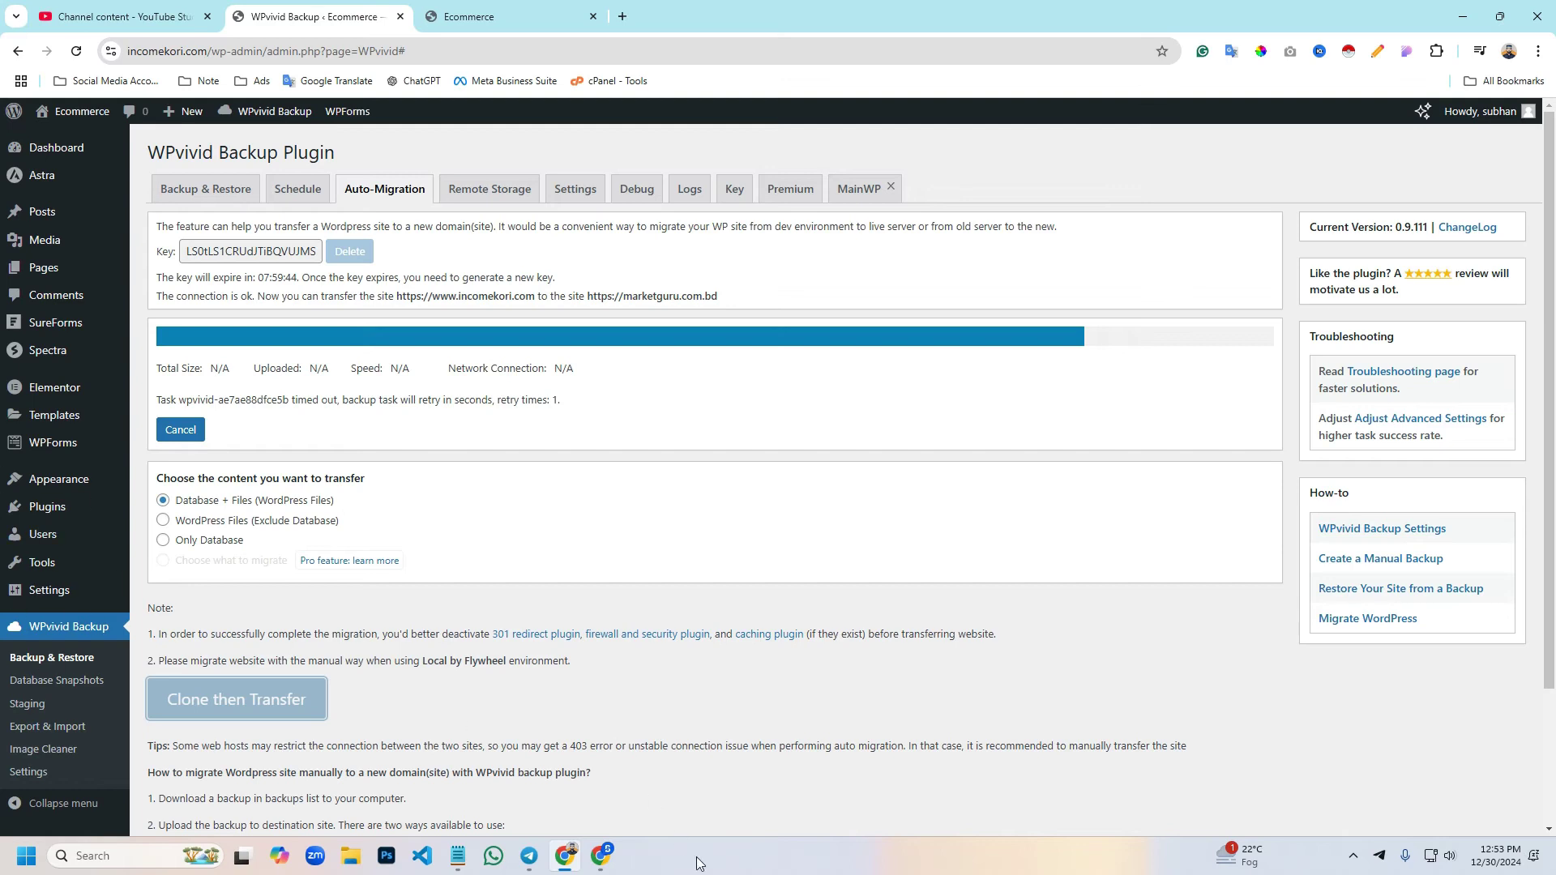
Try to log in to marketguru.com.bd with the browser's autofilled username and password
left_click(600, 855)
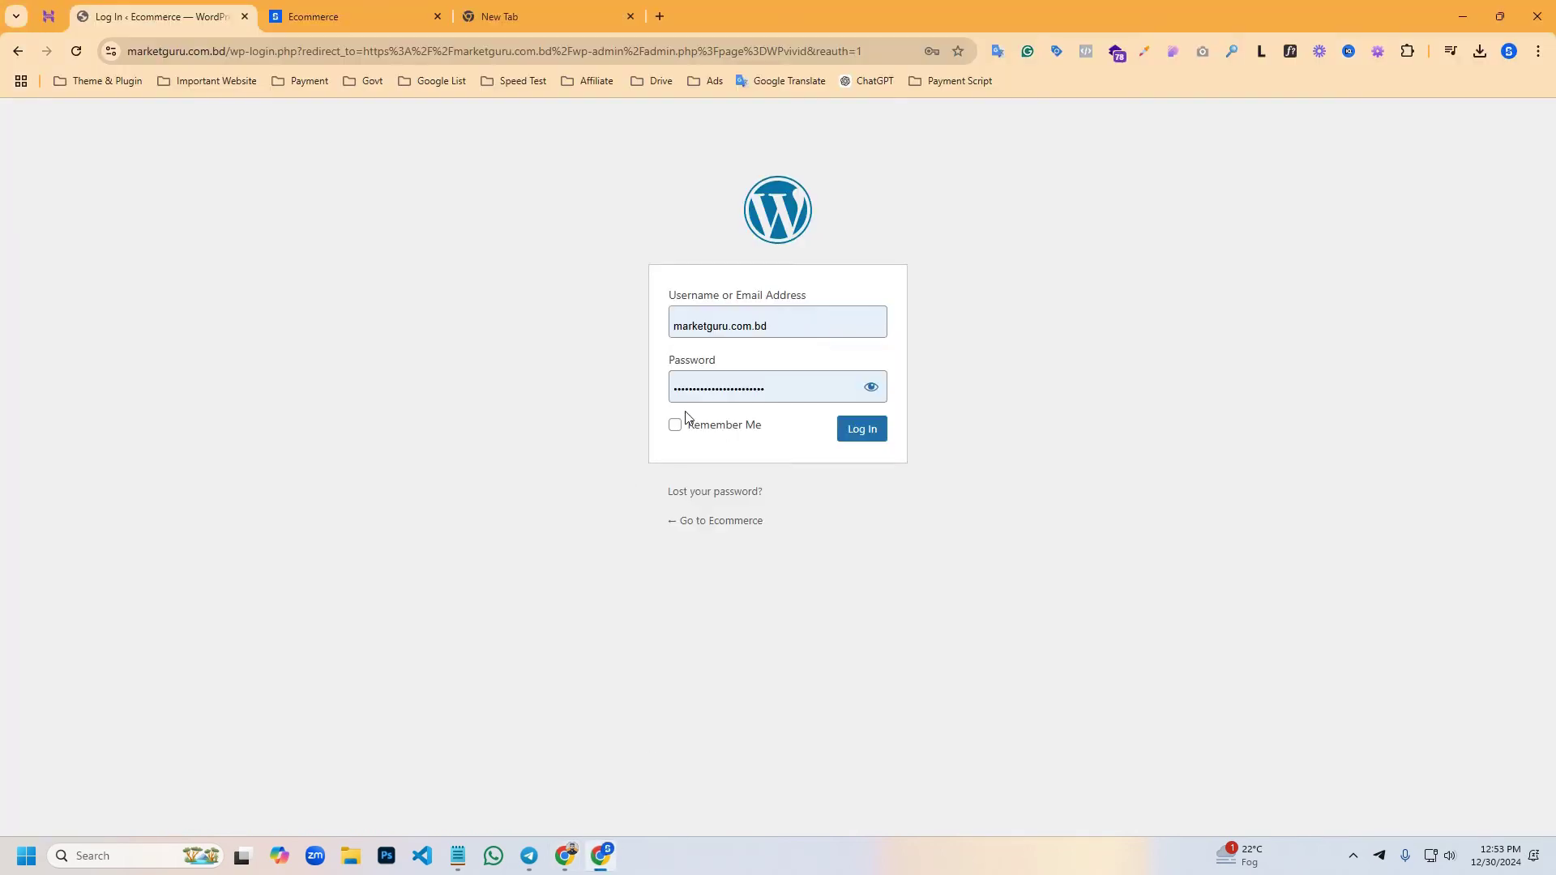
left_click_drag(803, 333, 542, 333)
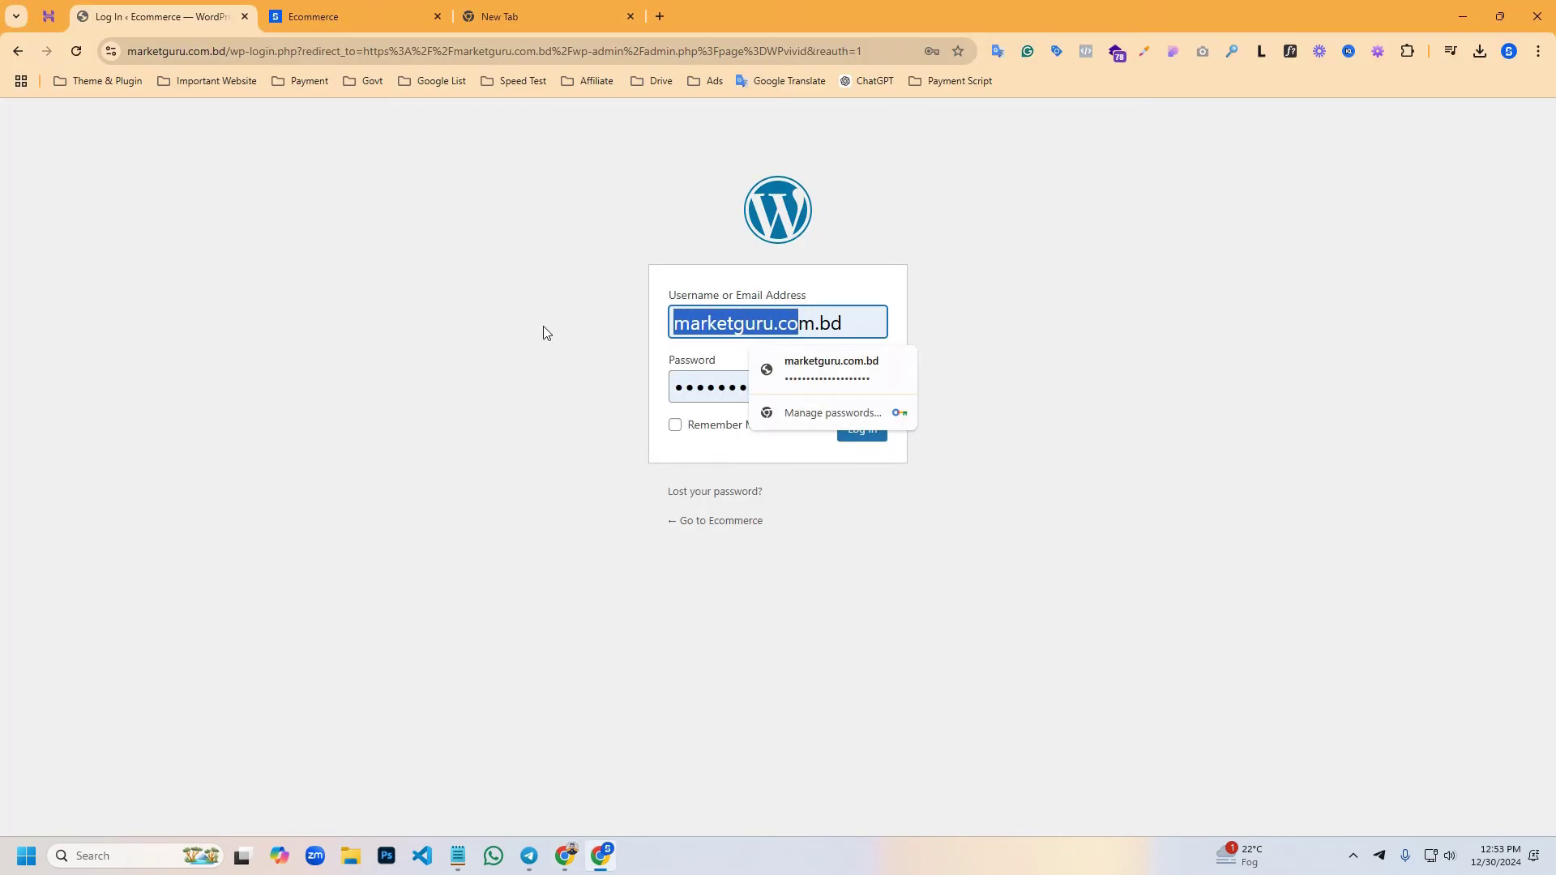
left_click_drag(226, 51, 124, 55)
left_click(604, 333)
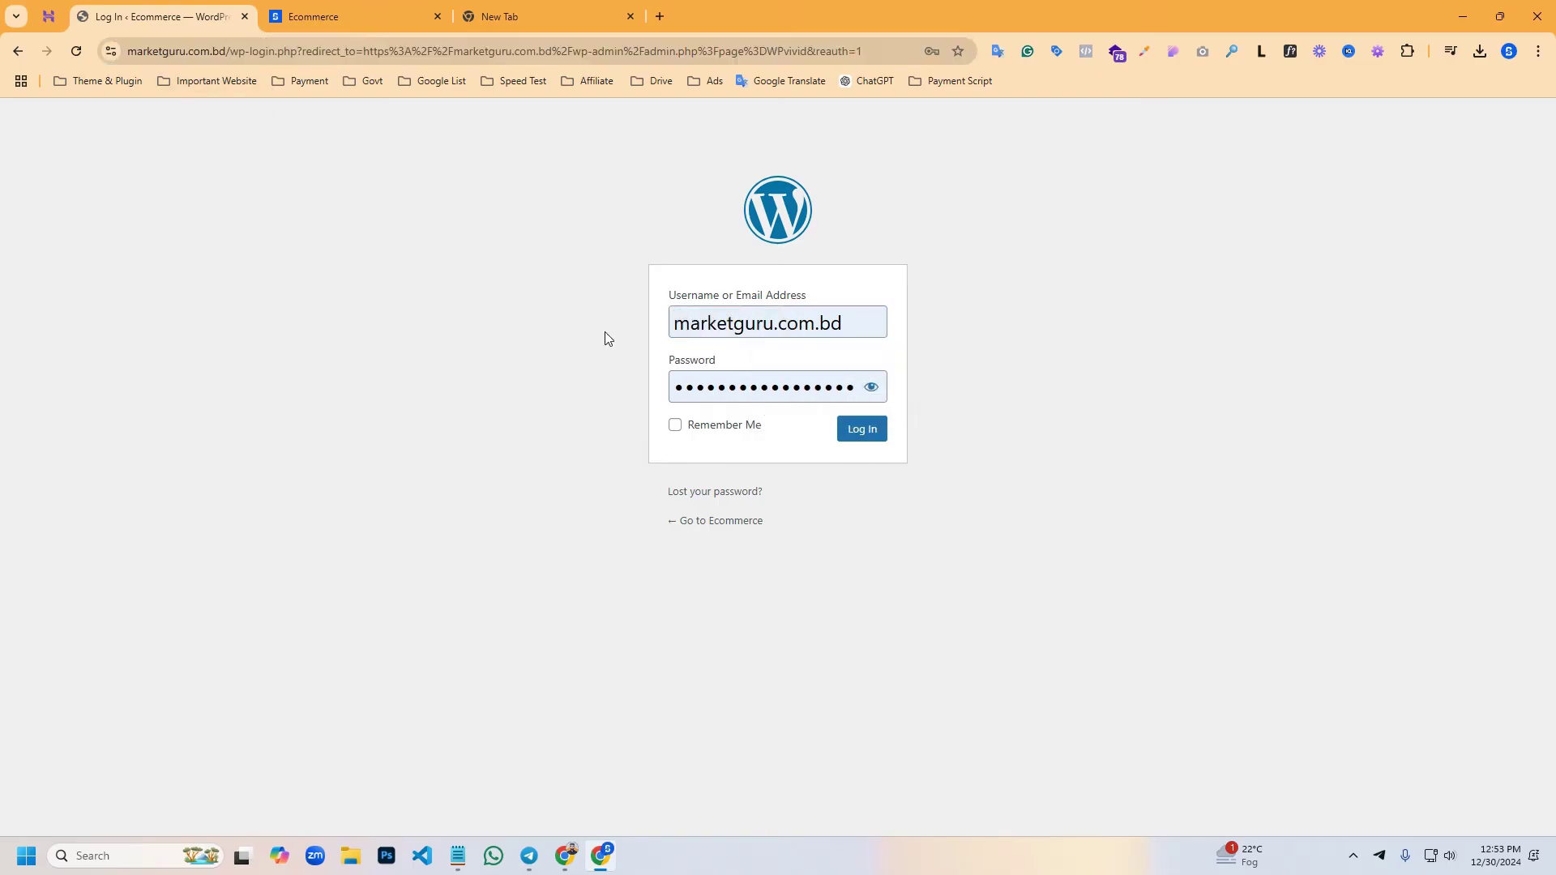
left_click(864, 442)
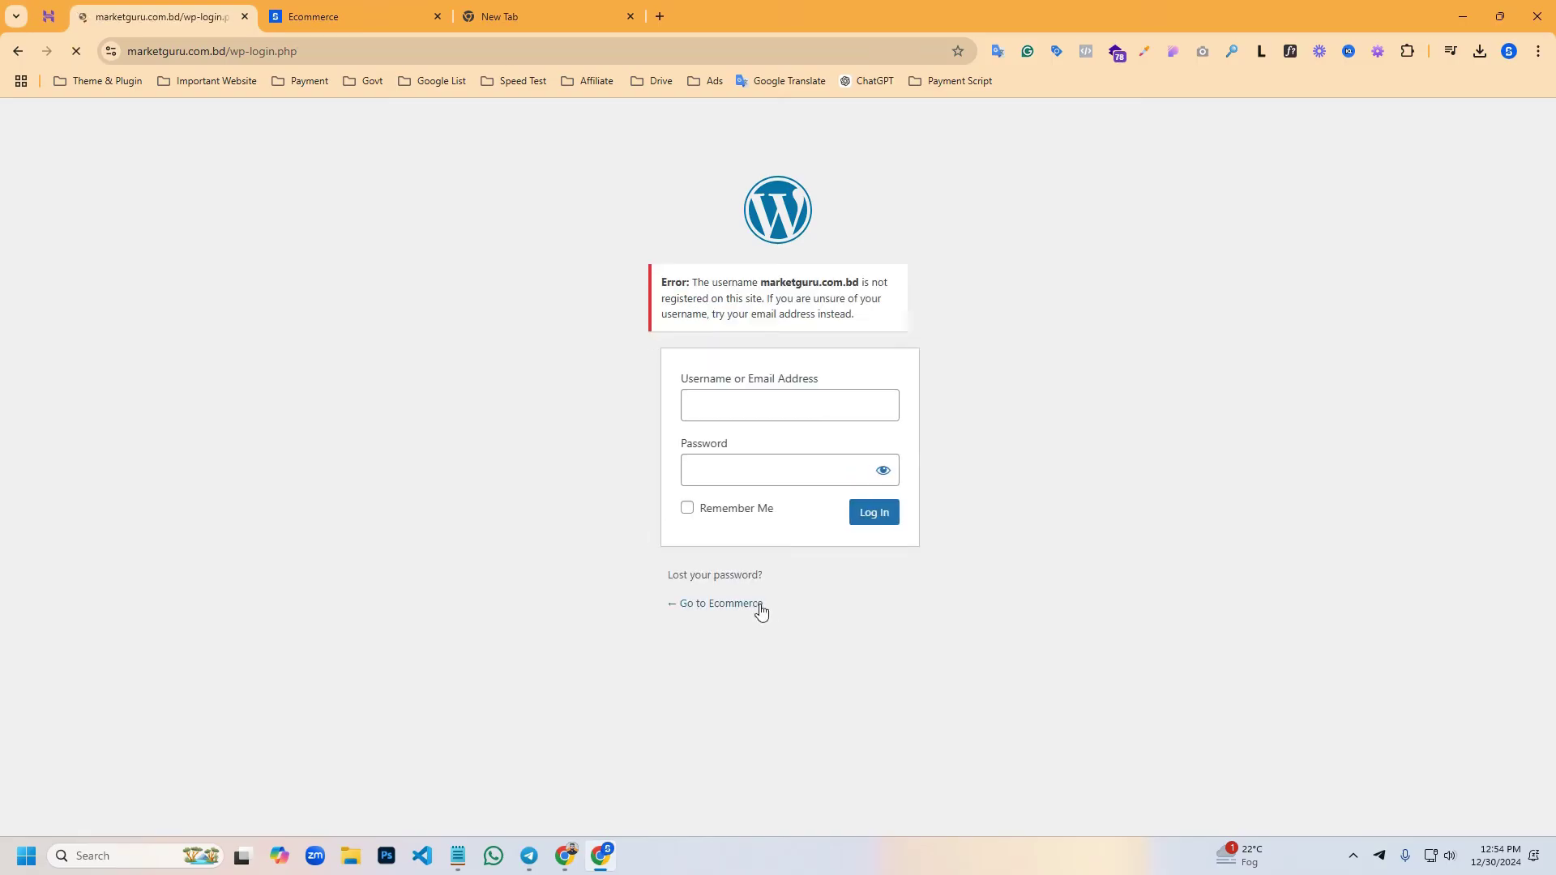
left_click(489, 420)
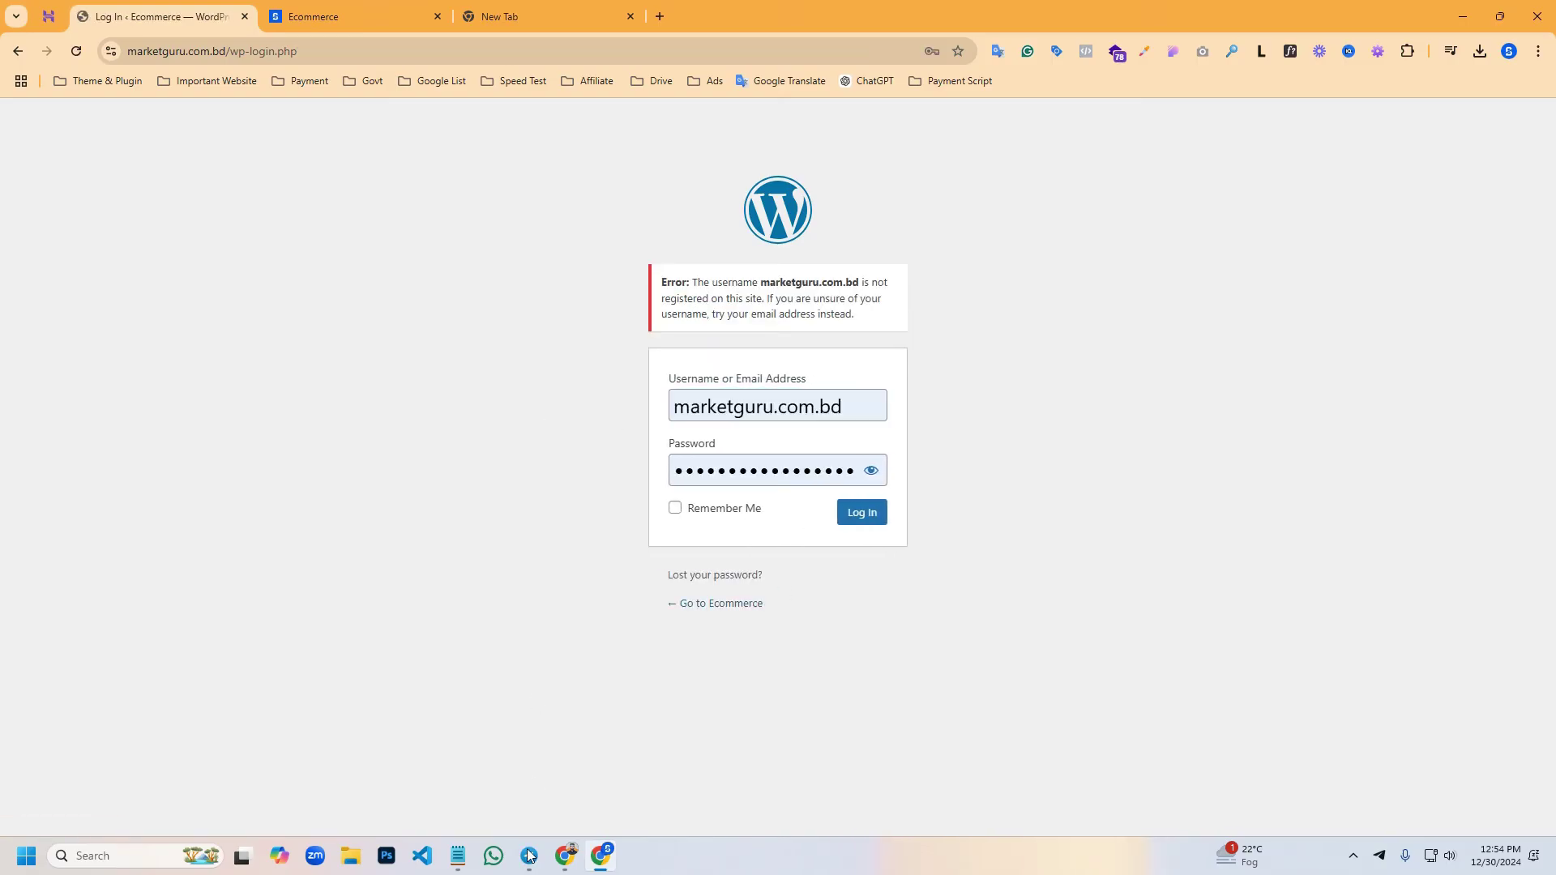
Compare the incomekori.com dashboard with the autofilled username on the marketguru.com.bd login page
left_click(565, 855)
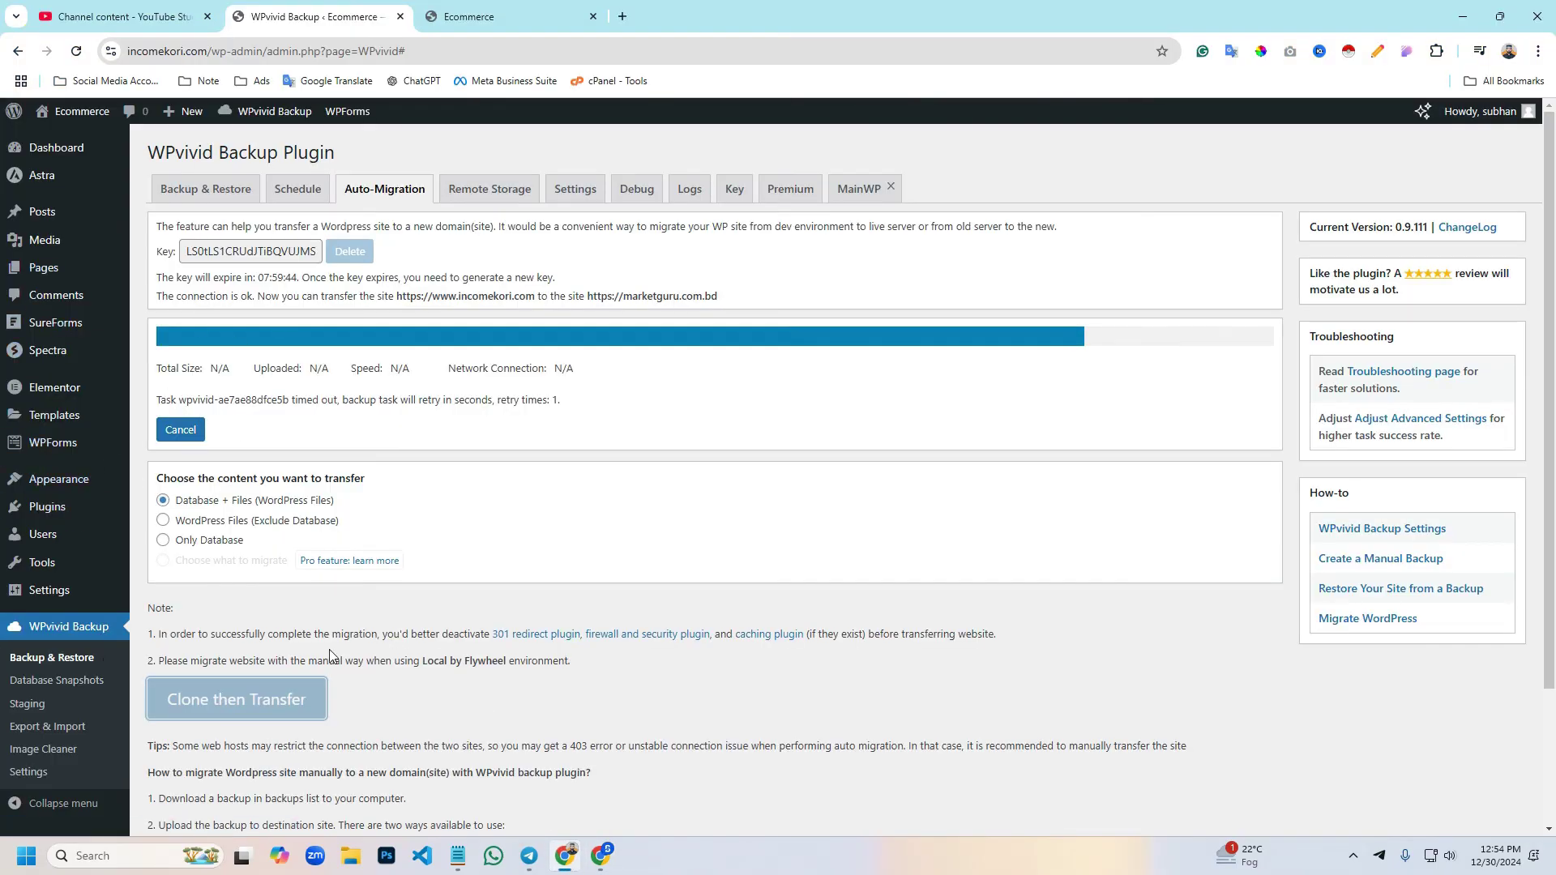
mouse_move(129, 371)
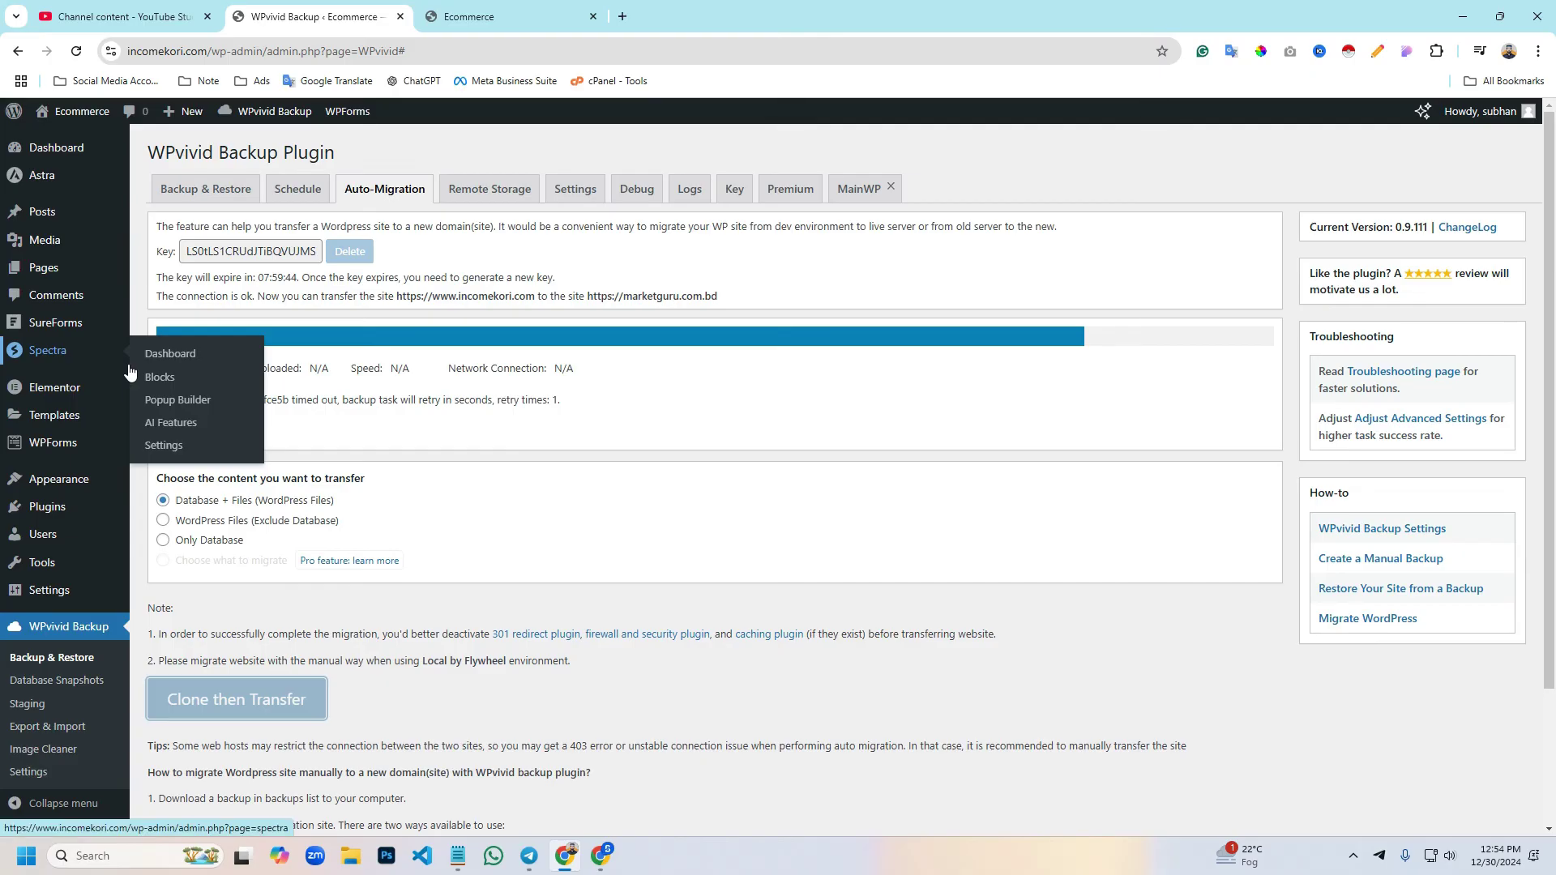
left_click(601, 855)
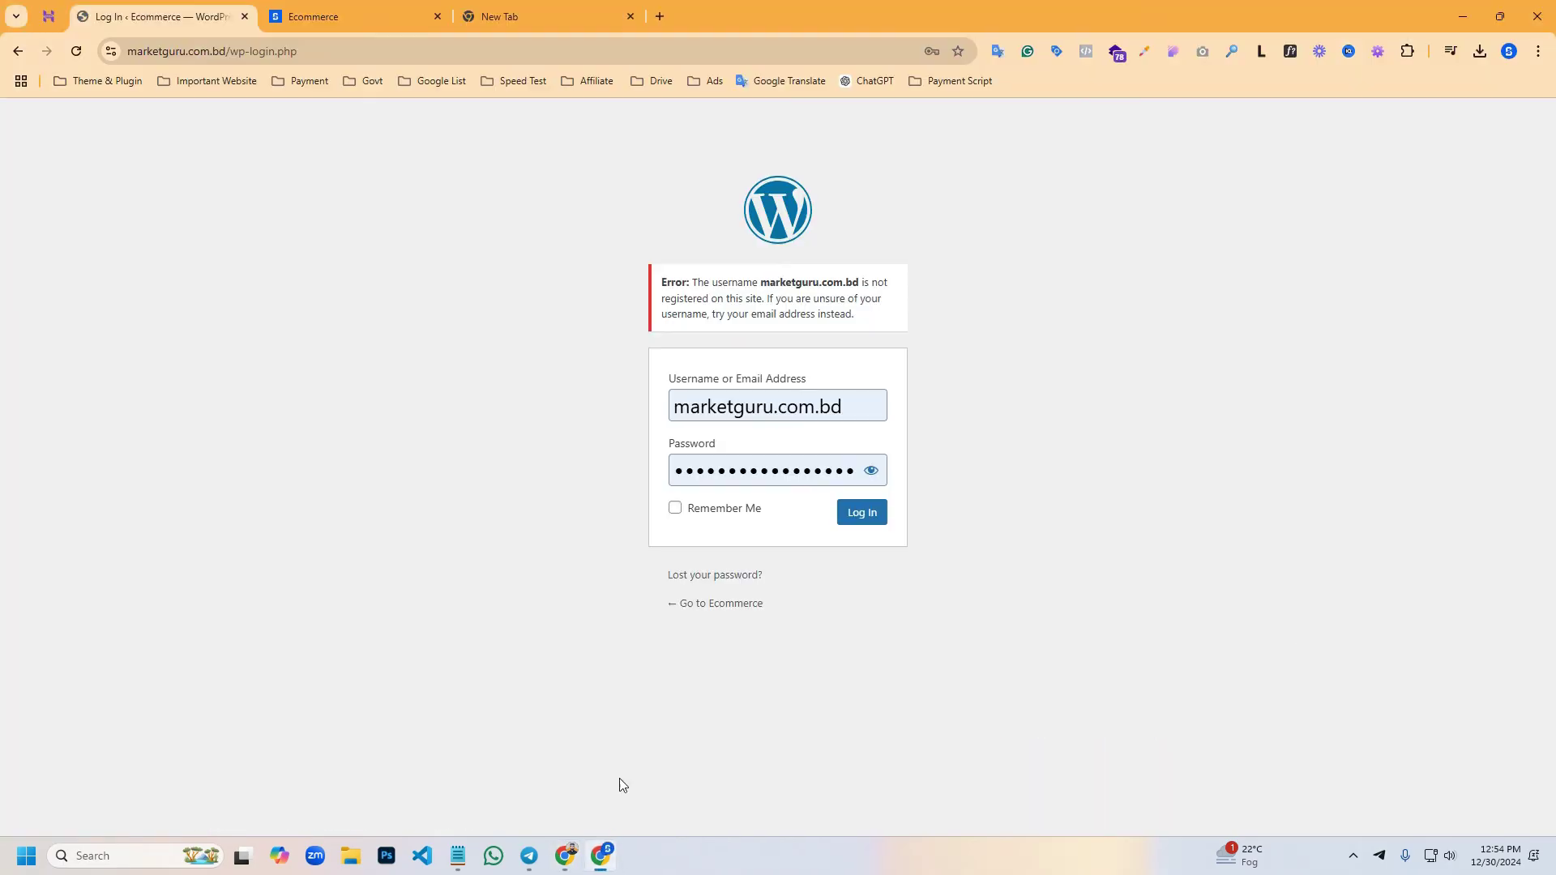
left_click_drag(848, 402, 740, 411)
key("alt+Tab")
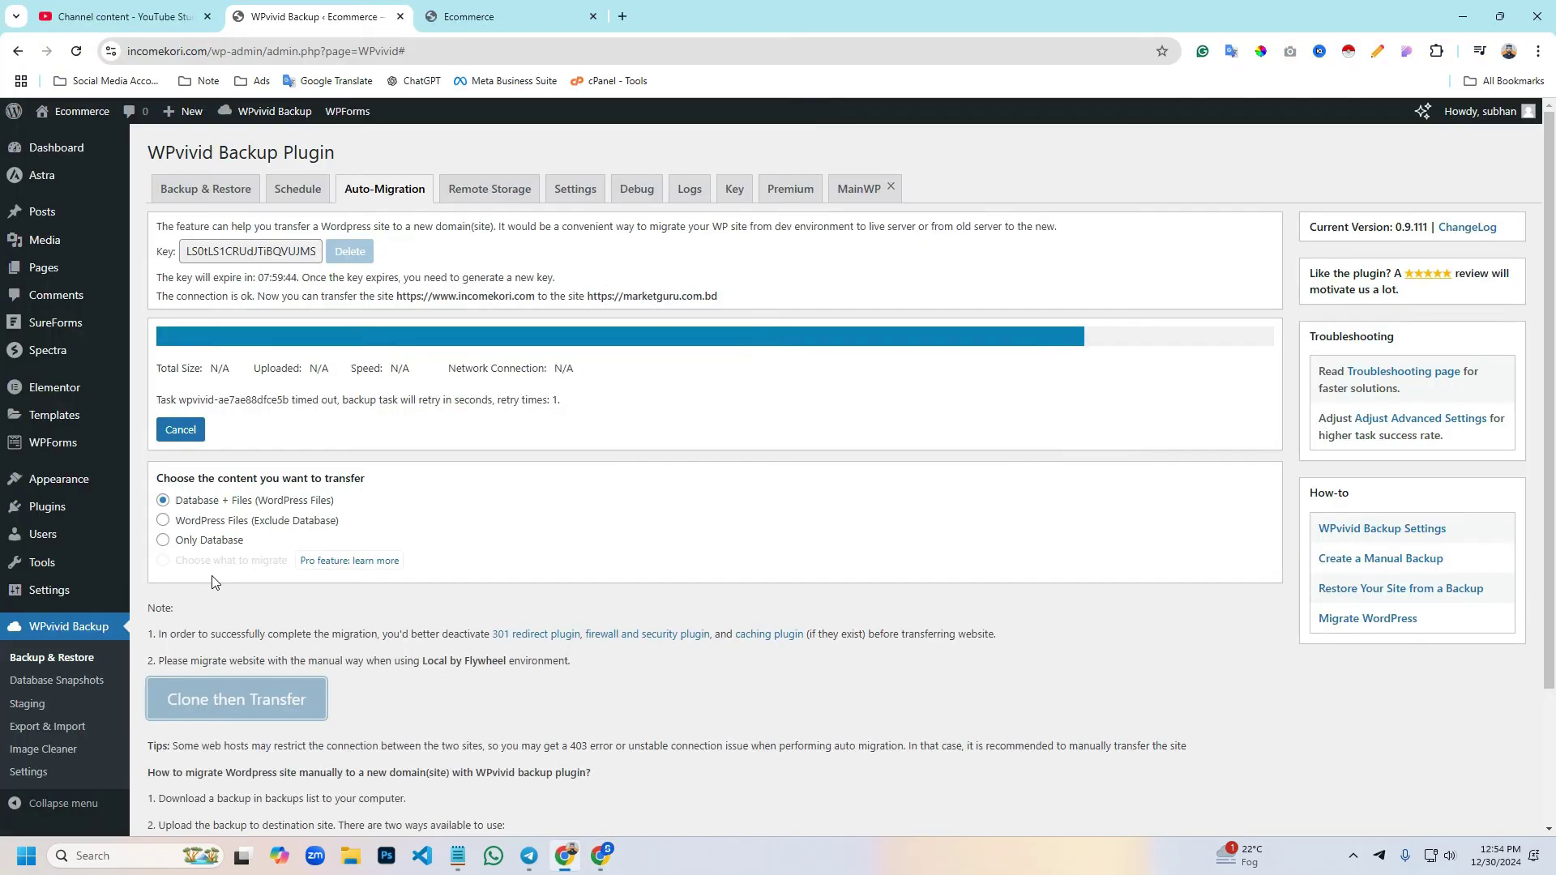
Open the administrator's user profile in the incomekori.com dashboard and copy the username
scroll(186, 607, "down", 3)
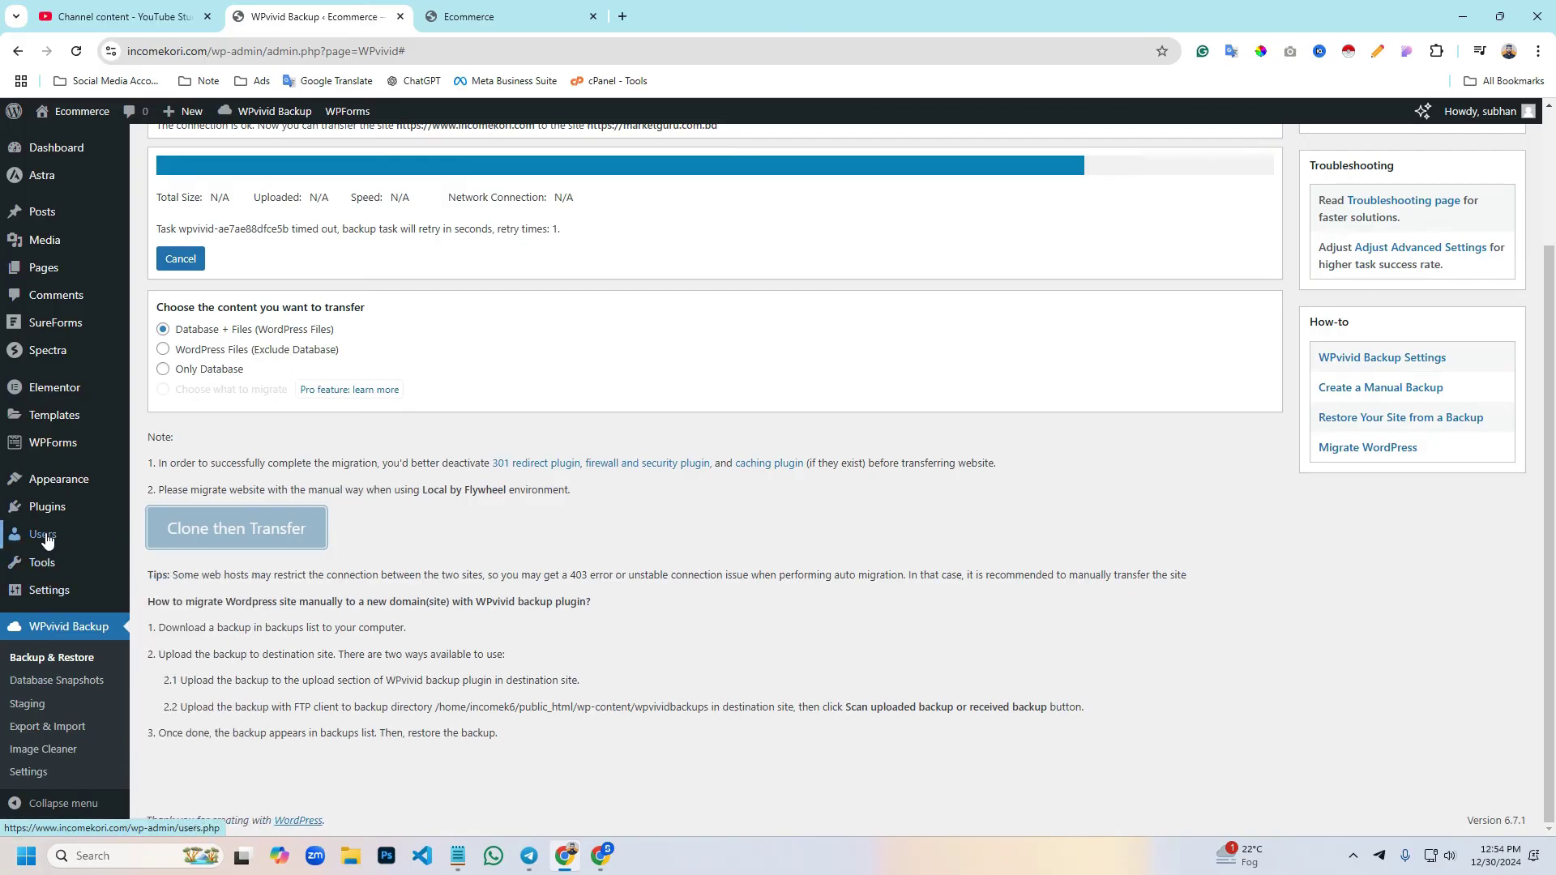
mouse_move(45, 539)
left_click(165, 541)
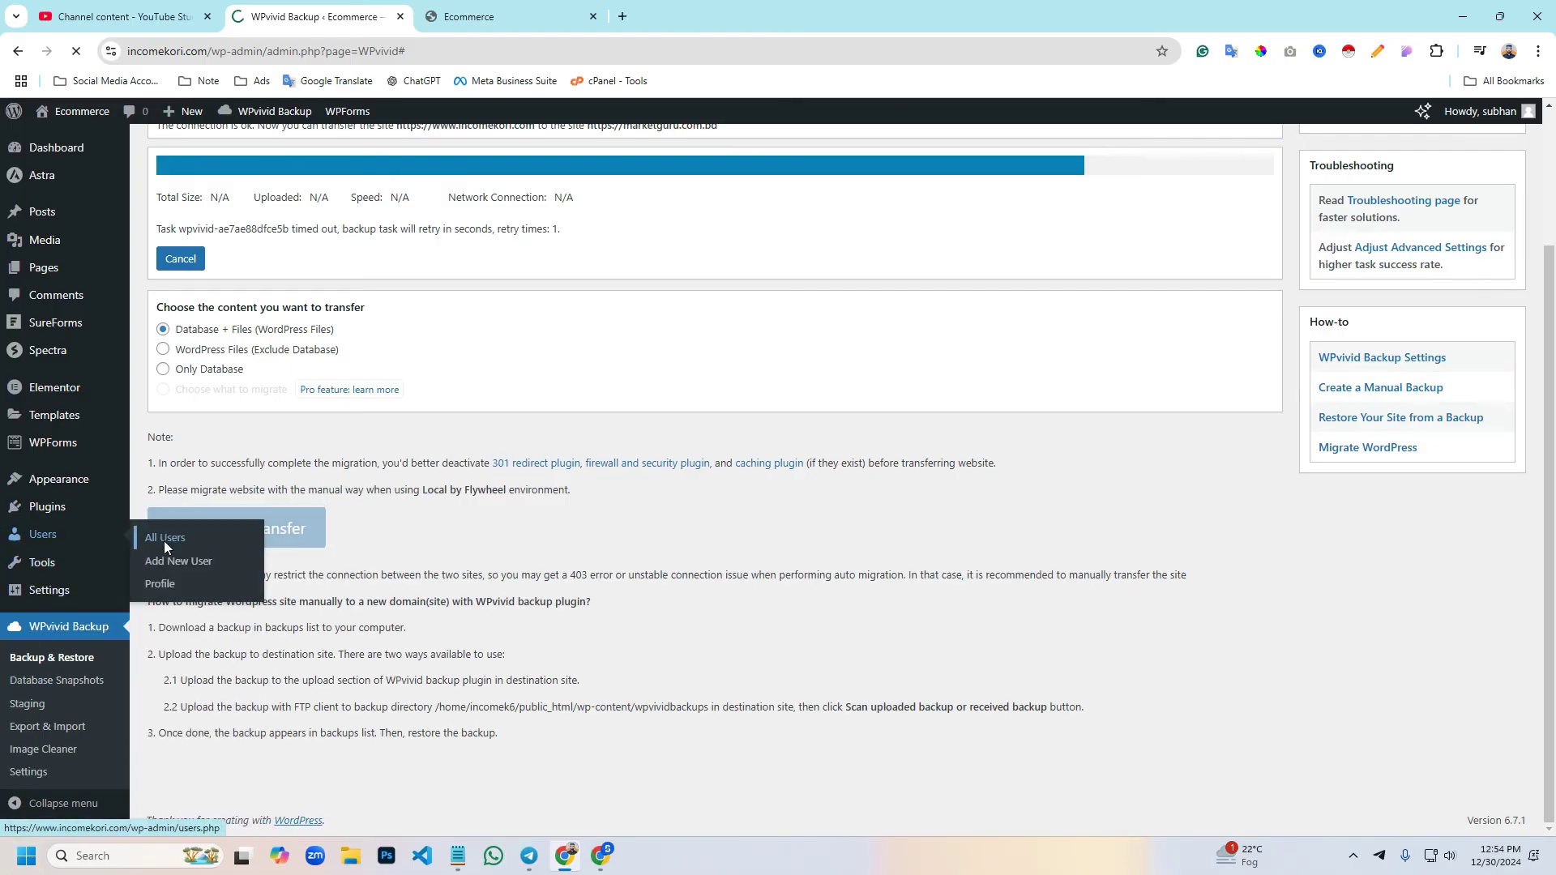
left_click(230, 307)
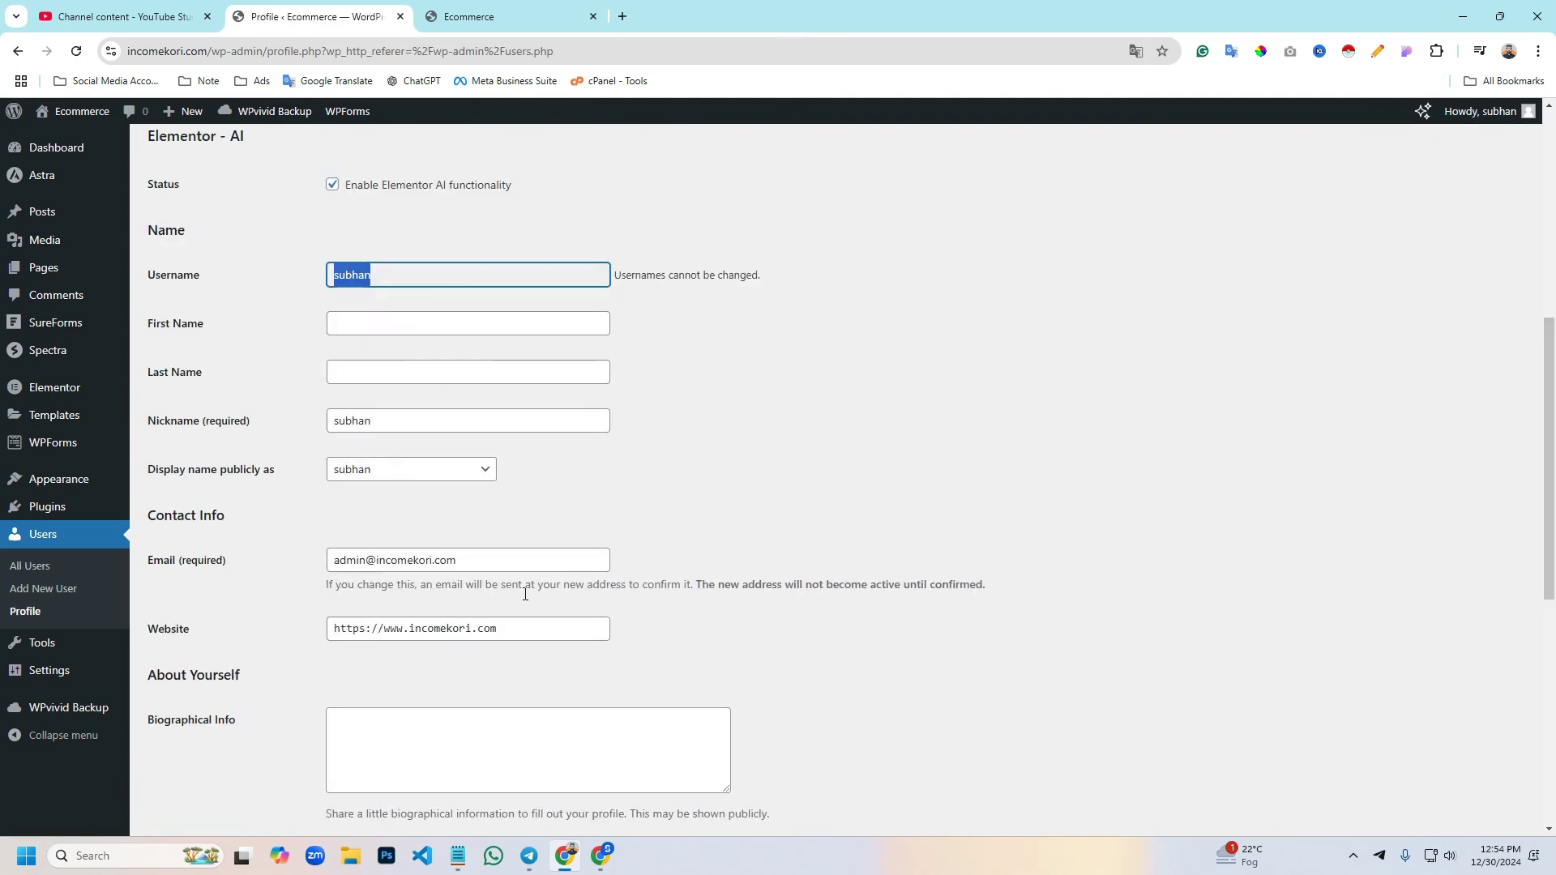
Replace the autofilled username on the marketguru.com.bd login page with the copied username
left_click(600, 855)
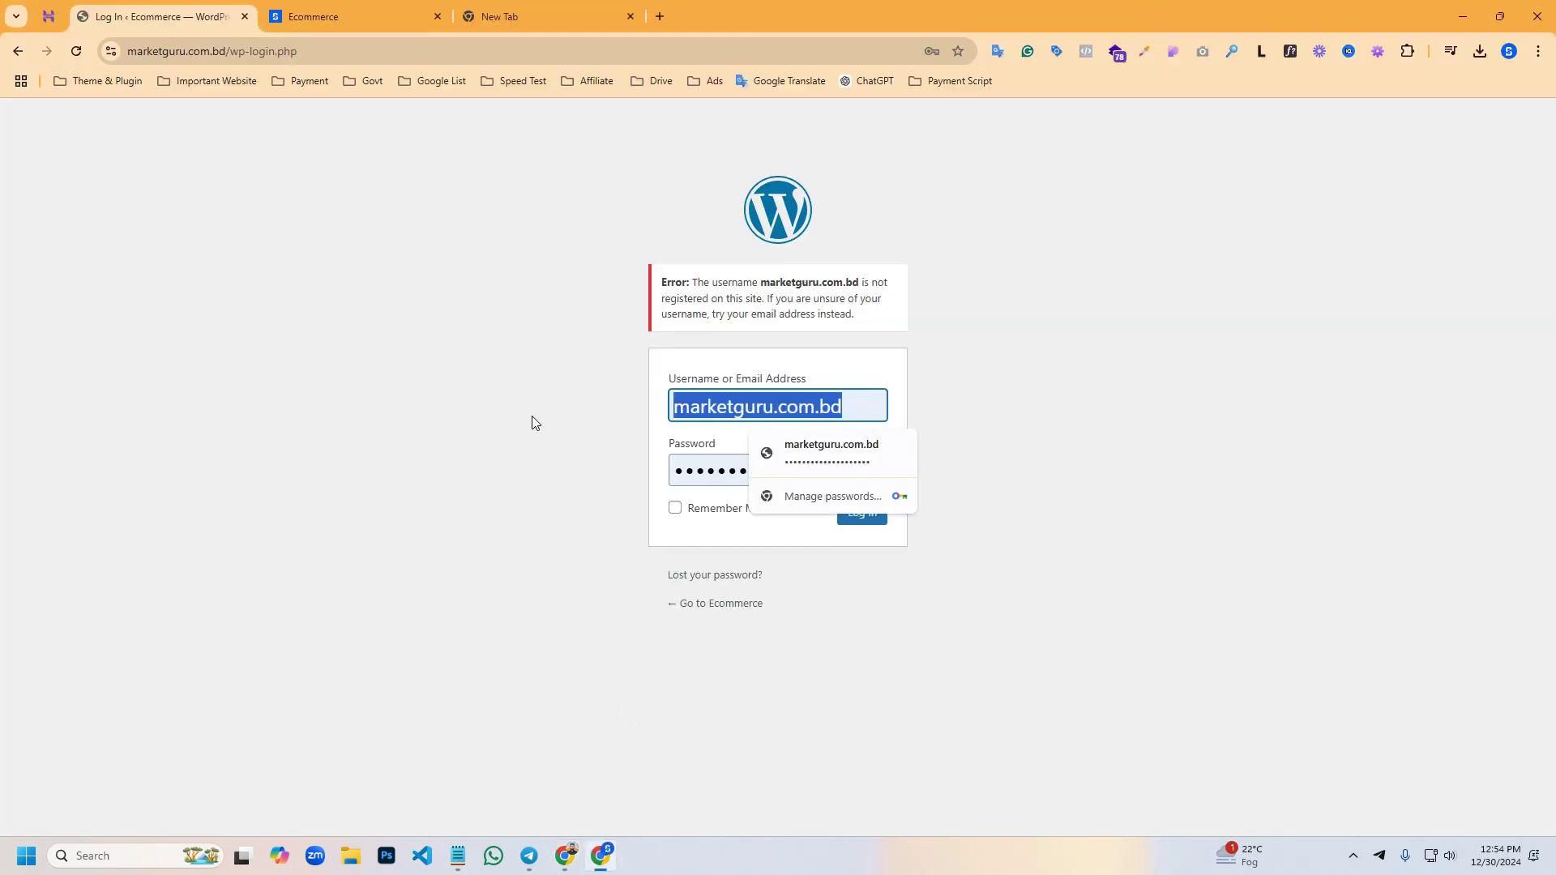
key("ctrl+v")
left_click(771, 472)
left_click(277, 432)
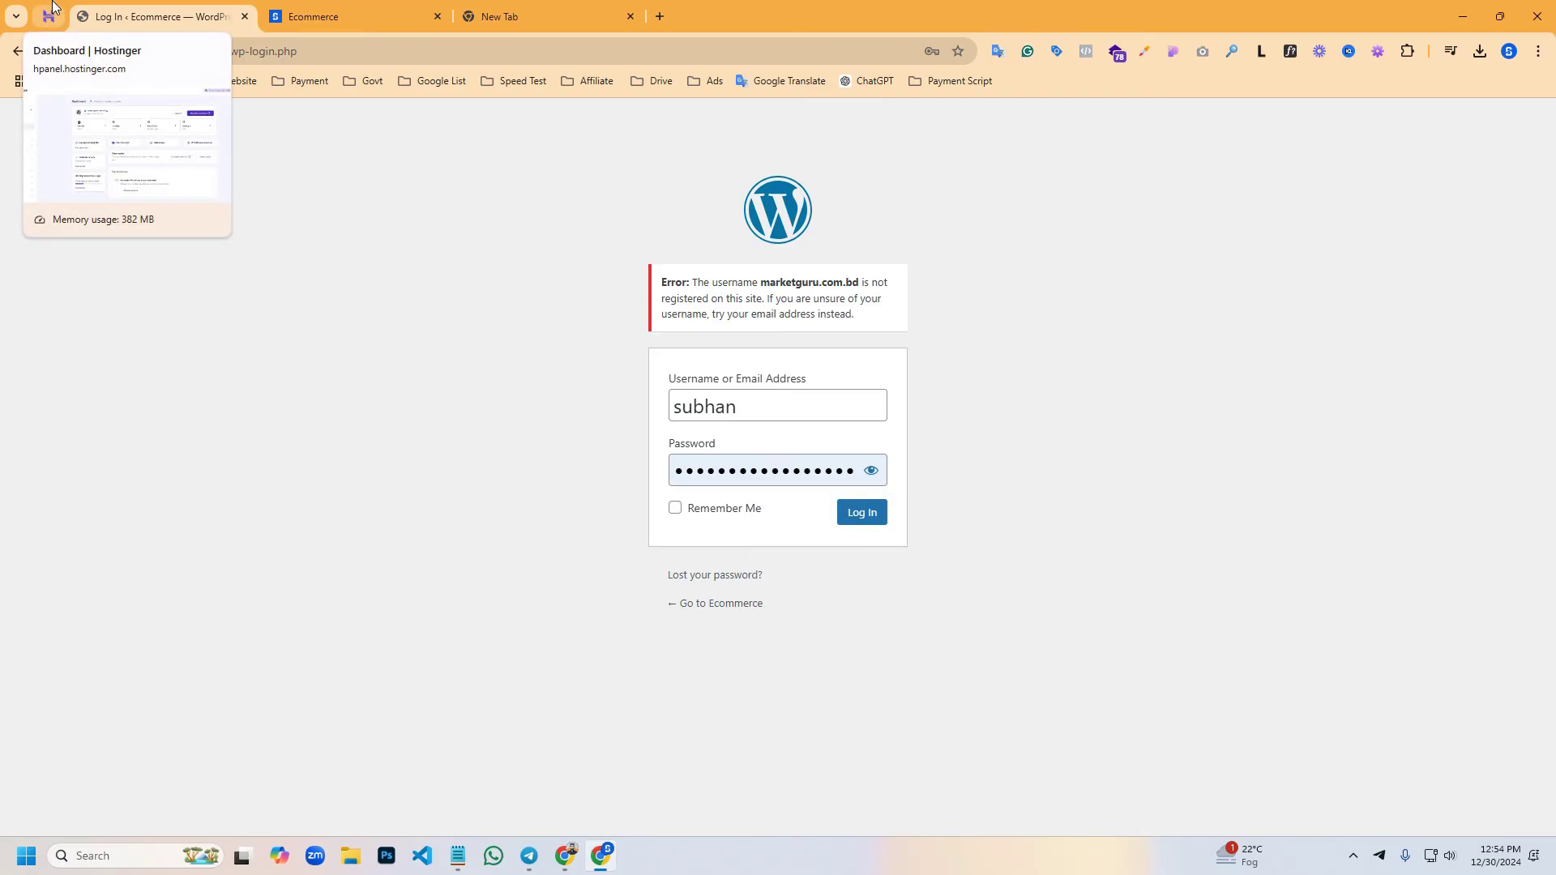
Open the marketguru.com.bd WordPress admin from its Hostinger dashboard and close the old login page
left_click(50, 15)
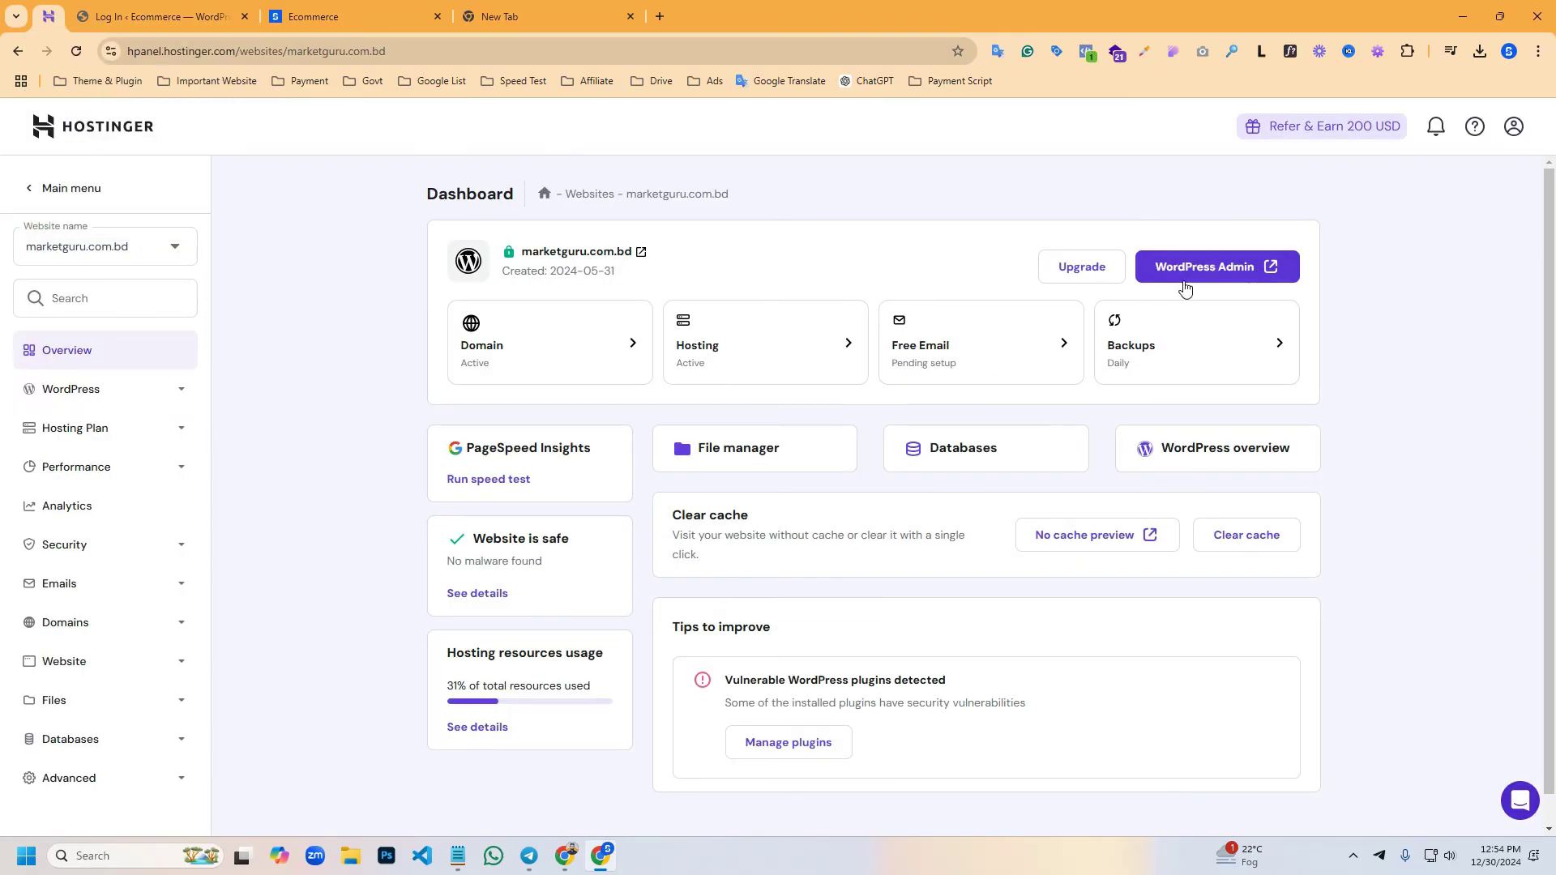
left_click(1212, 278)
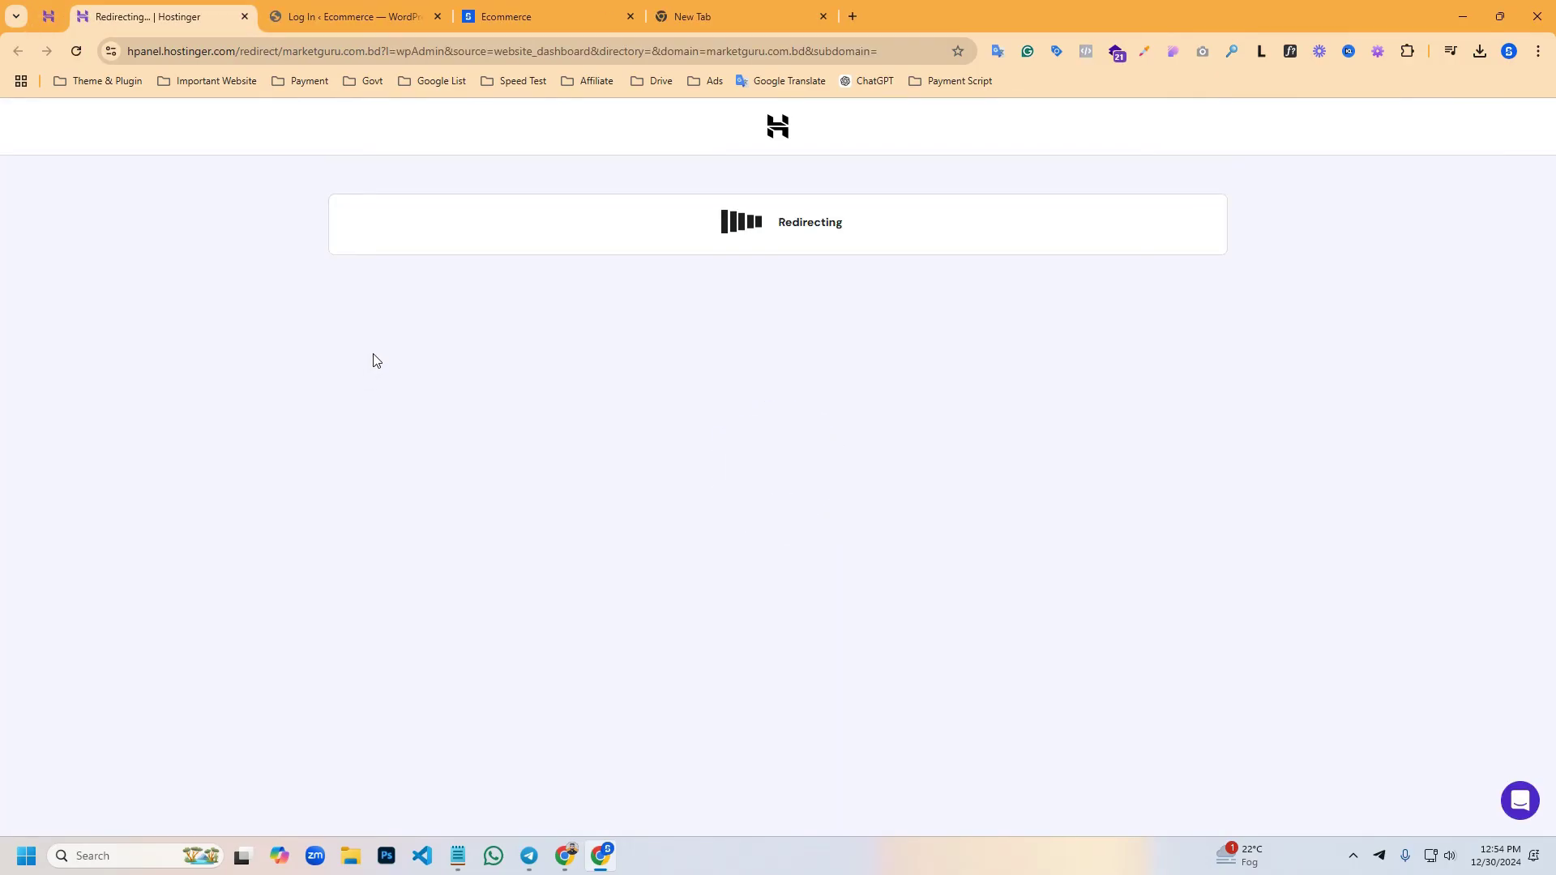
left_click(415, 16)
left_click(437, 16)
left_click(154, 16)
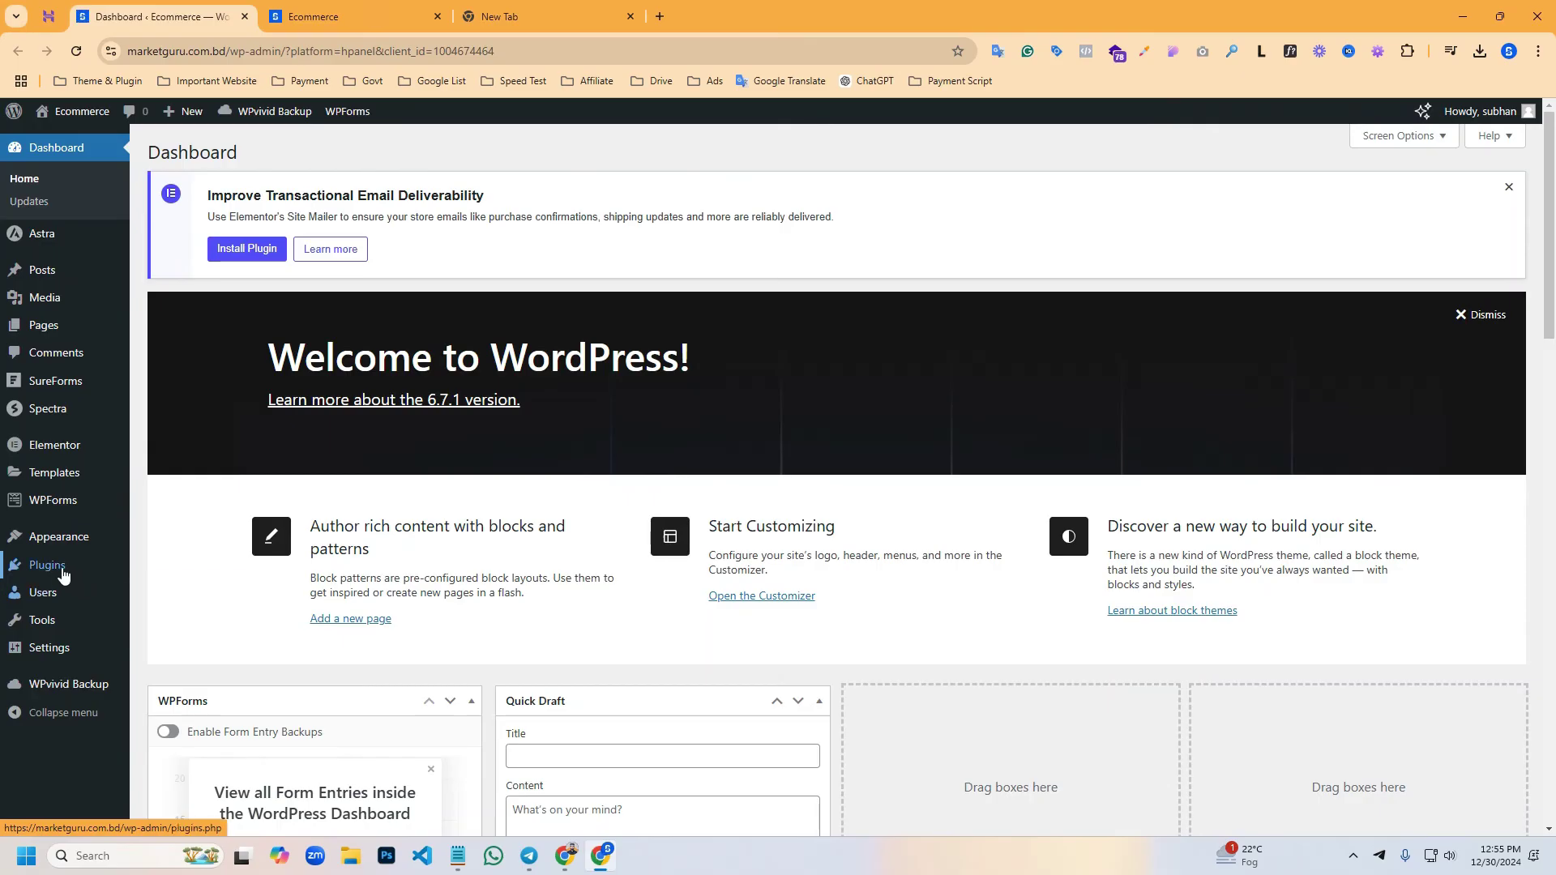
Open the administrator's profile on marketguru.com.bd, copy the username and go to the Account Management section
mouse_move(90, 566)
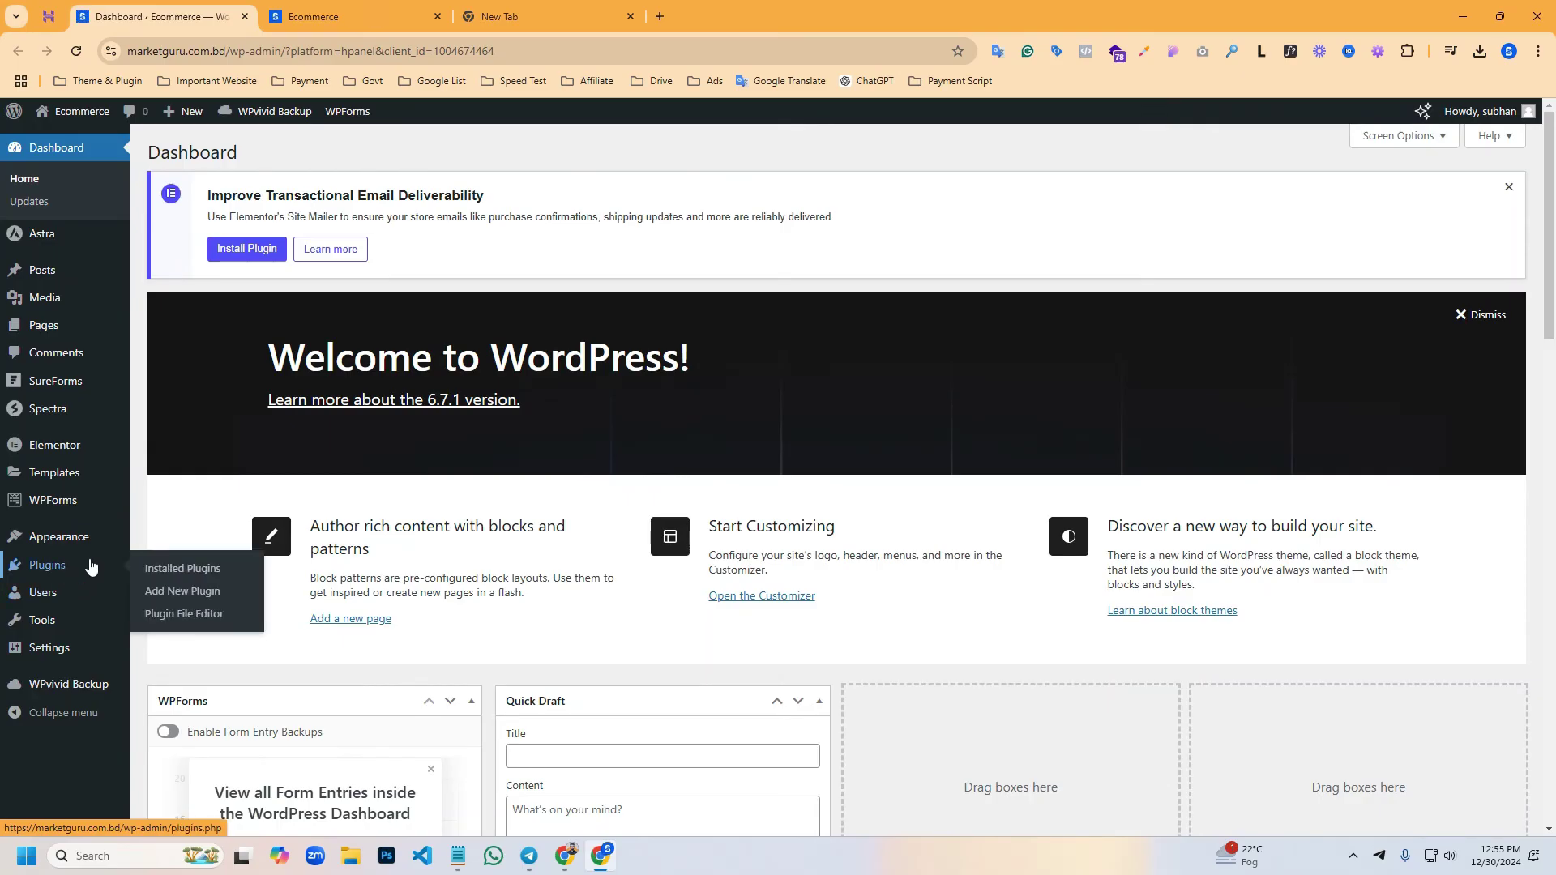
left_click(43, 591)
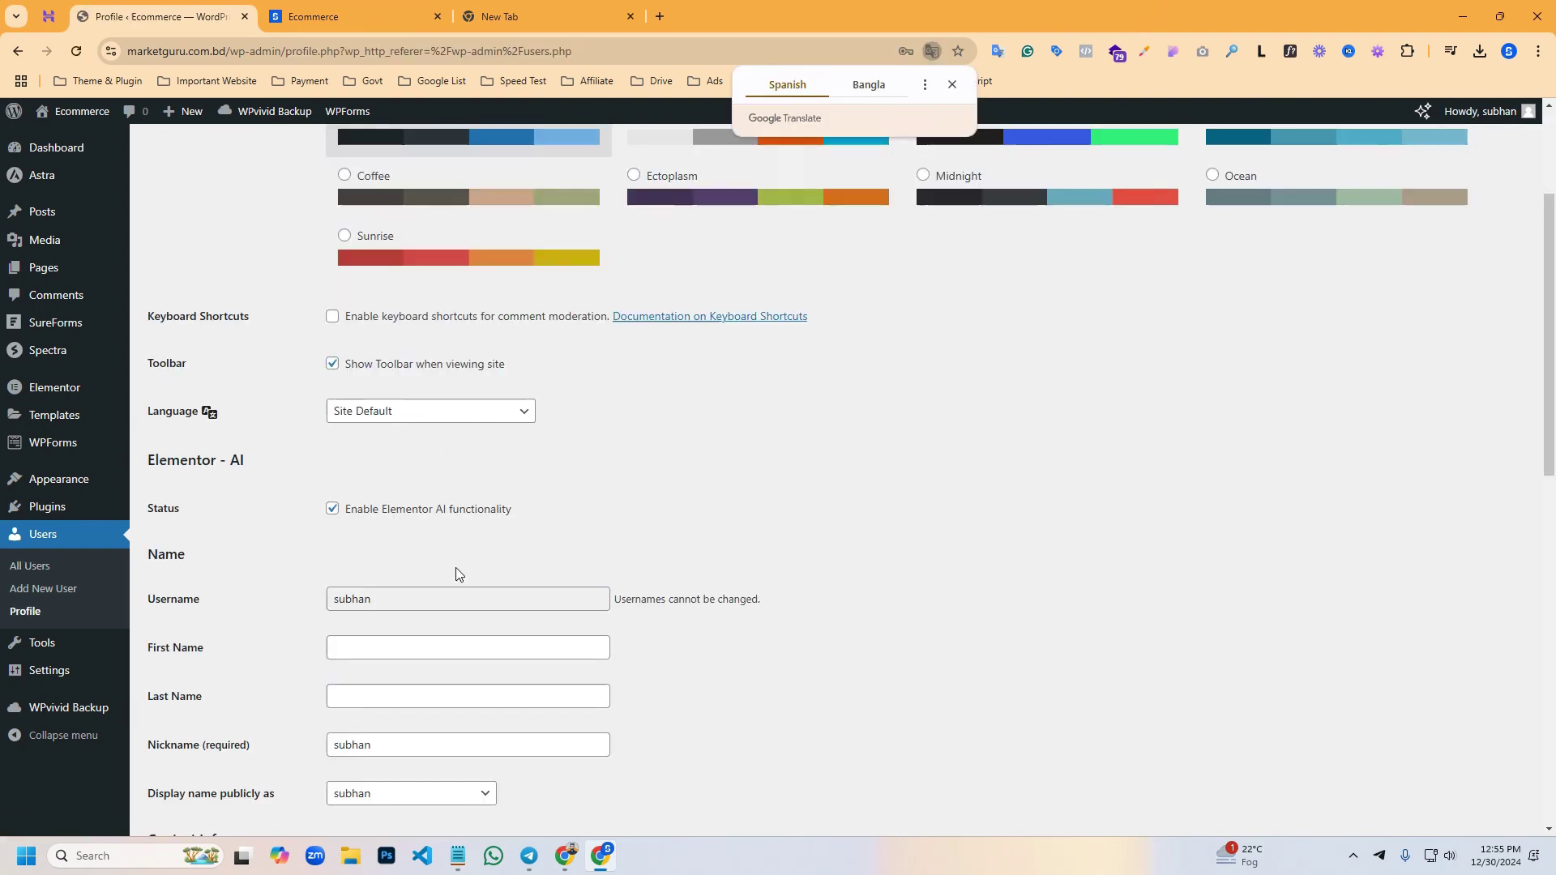
scroll(372, 580, "down", 3)
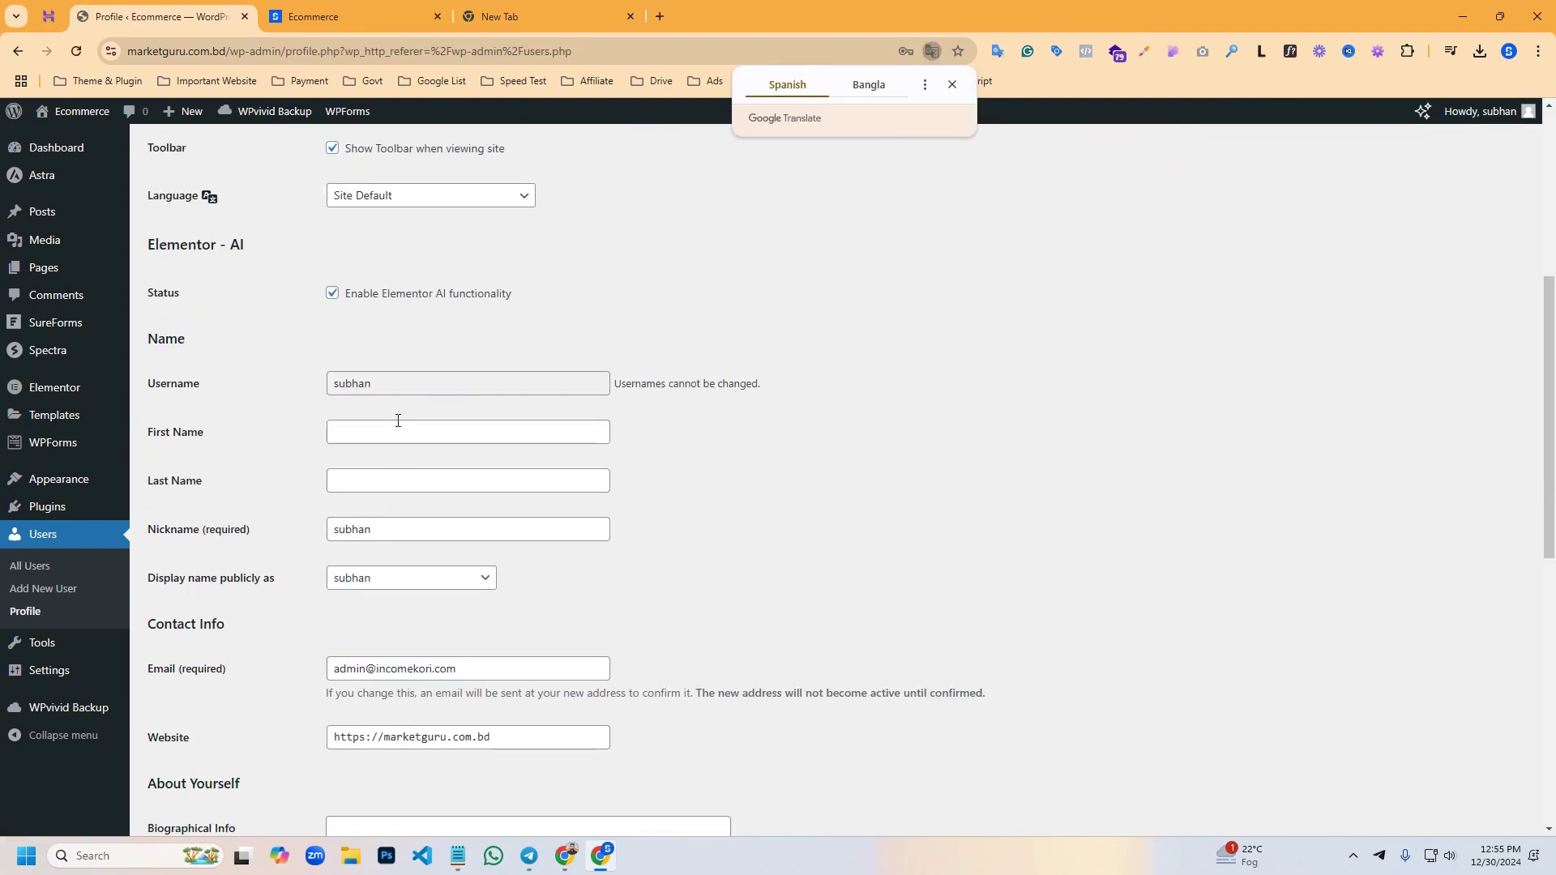
left_click_drag(390, 385, 294, 388)
scroll(294, 395, "down", 8)
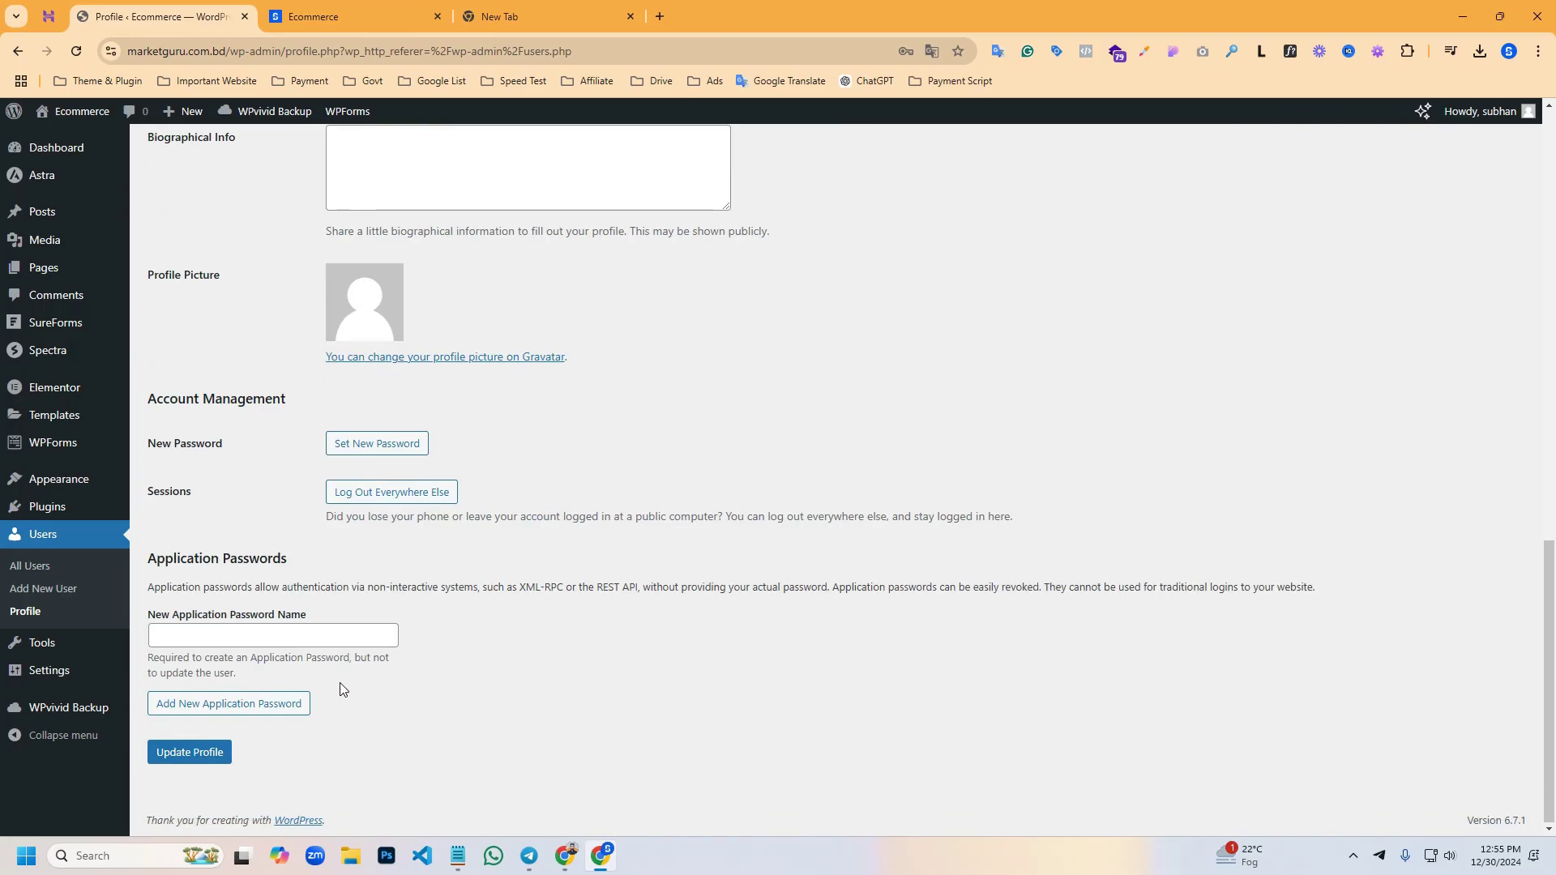
Generate a new account password, copy it and update the profile
left_click(375, 444)
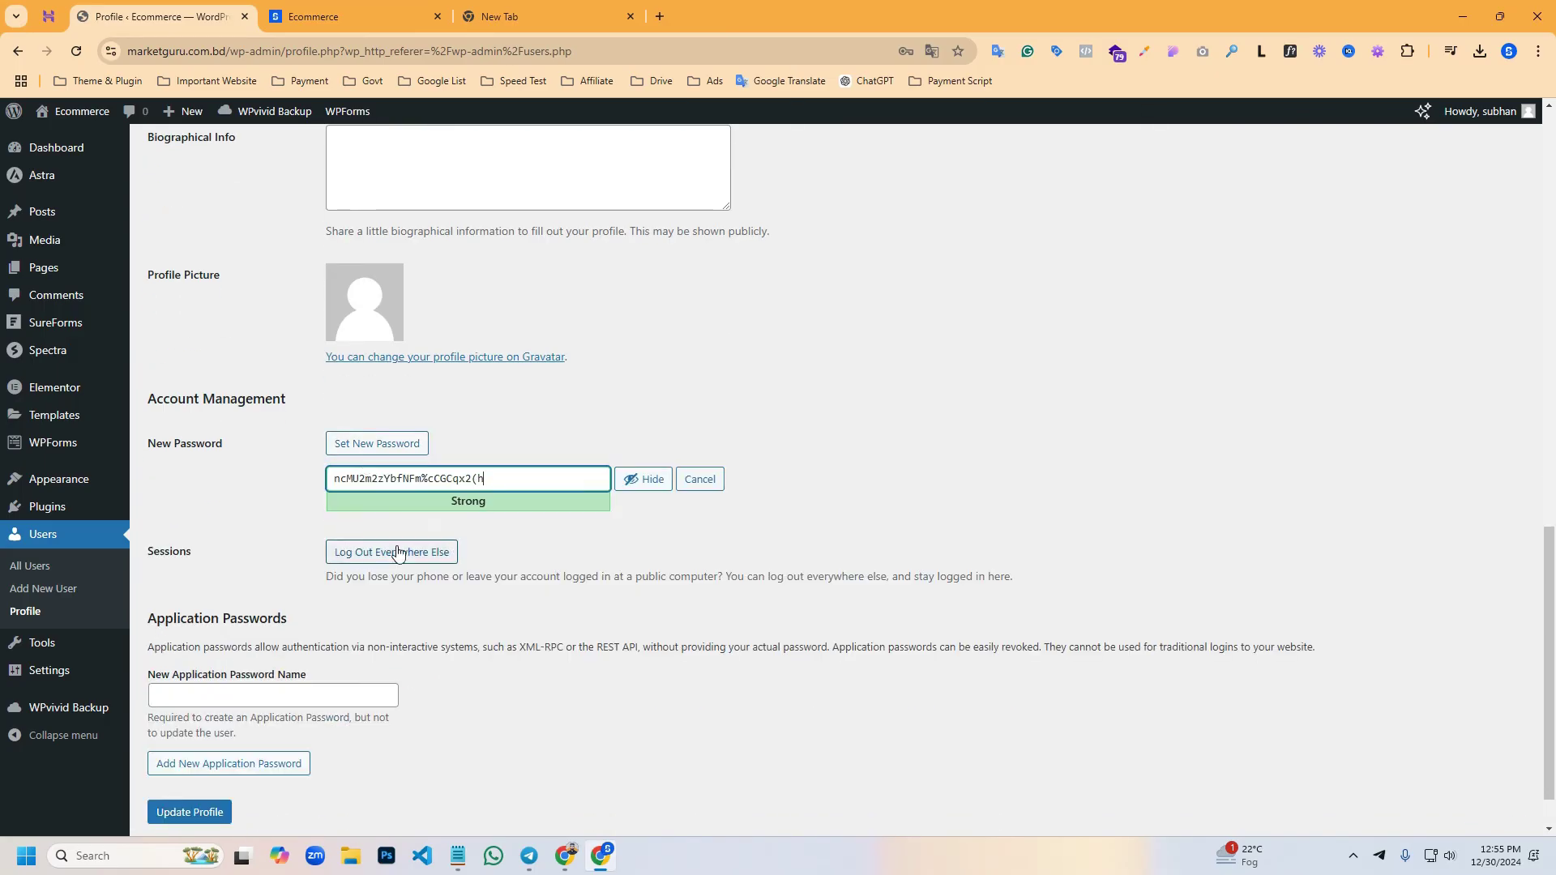
left_click_drag(486, 479, 171, 486)
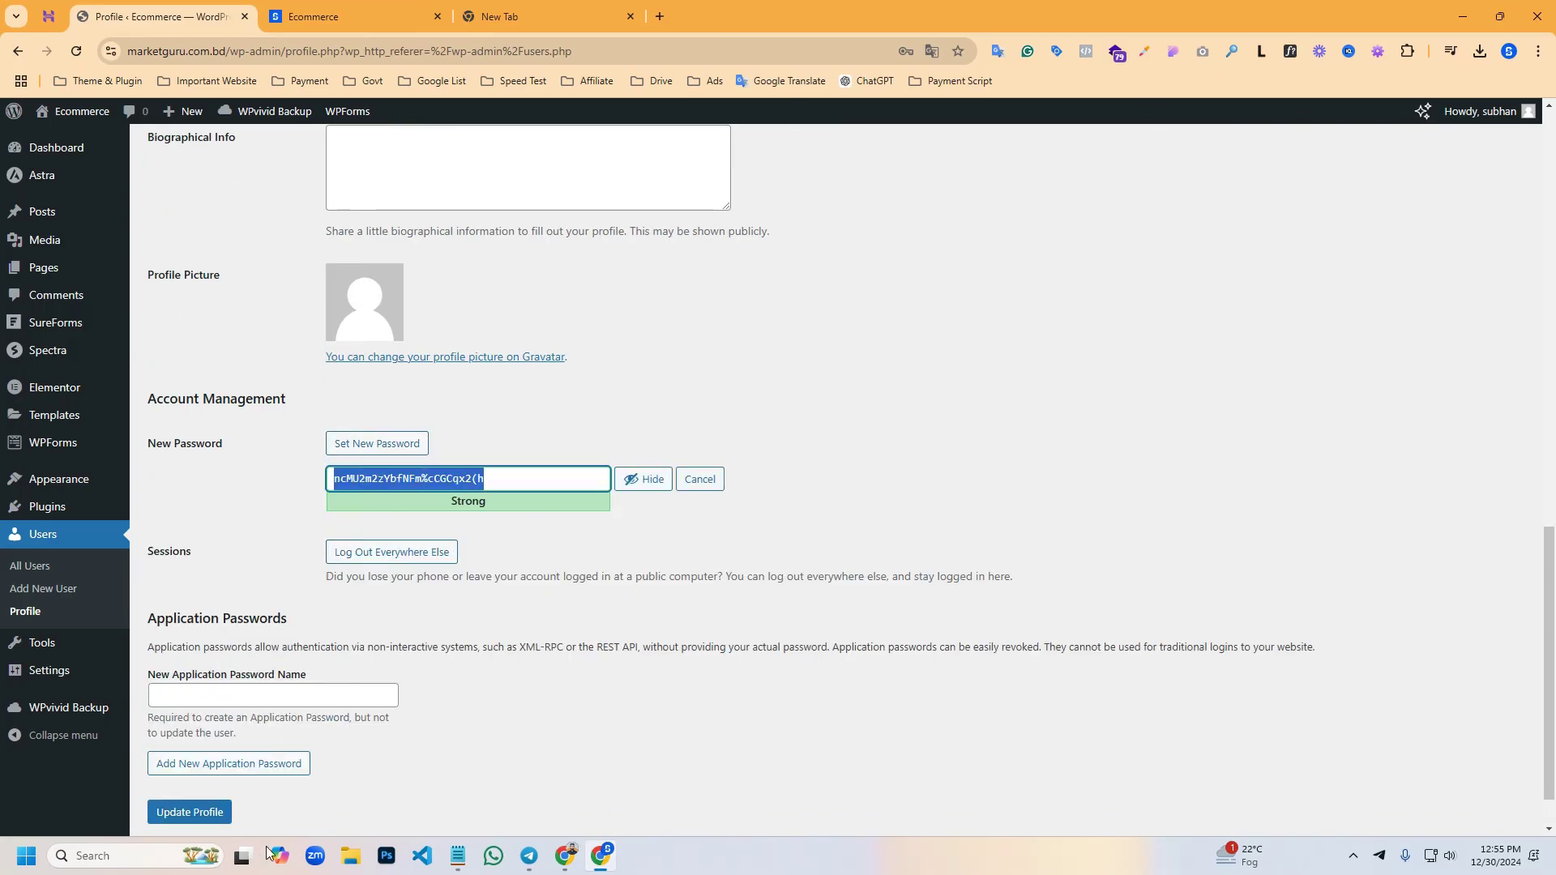
left_click(197, 814)
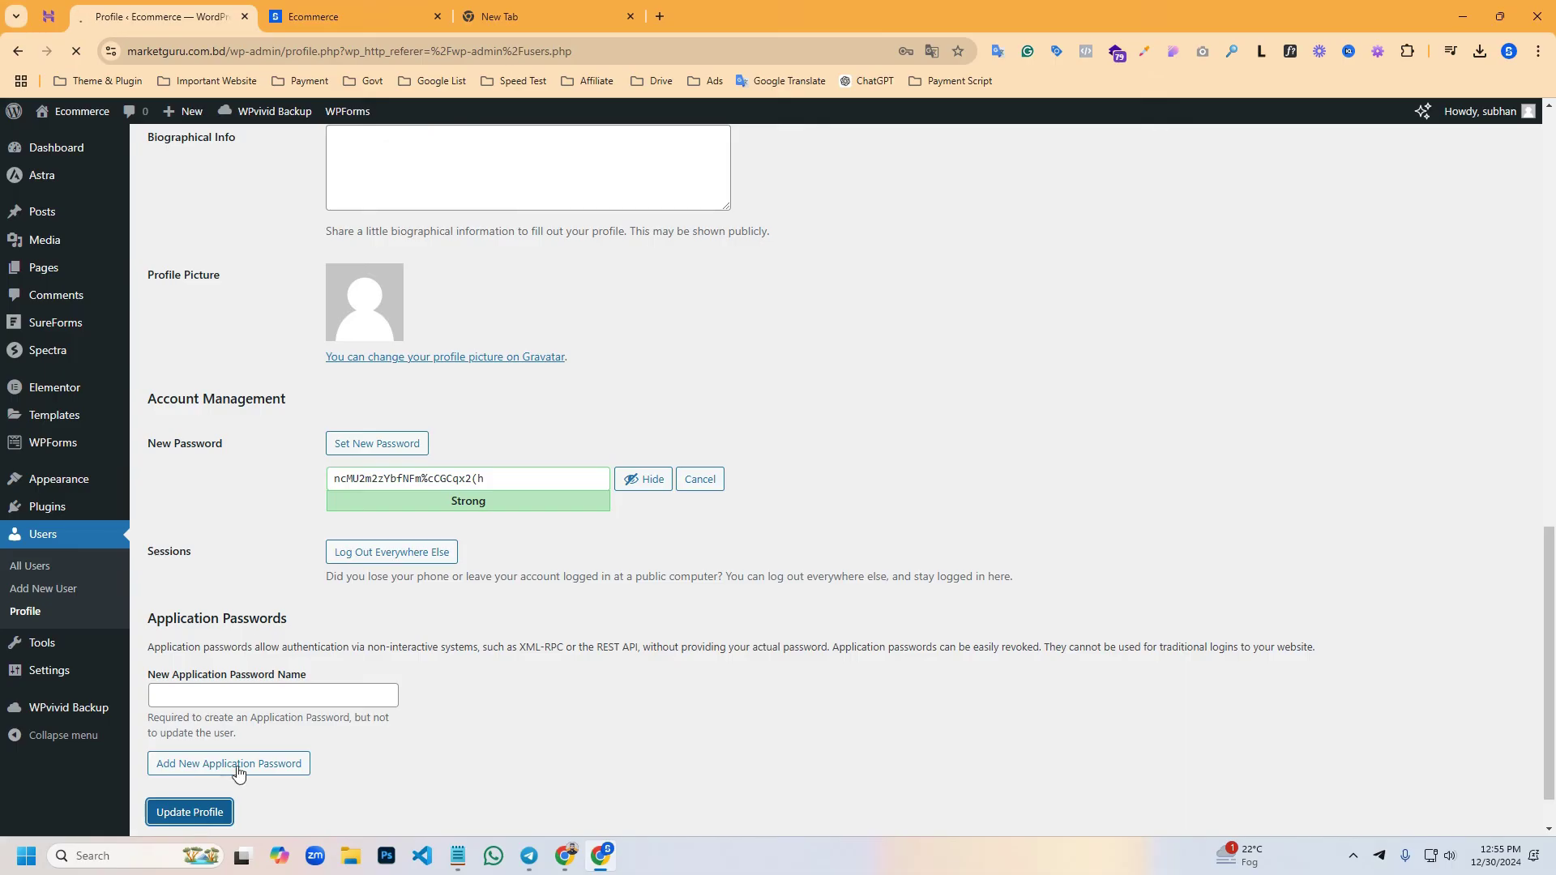
left_click_drag(284, 50, 70, 48)
key("ctrl+c")
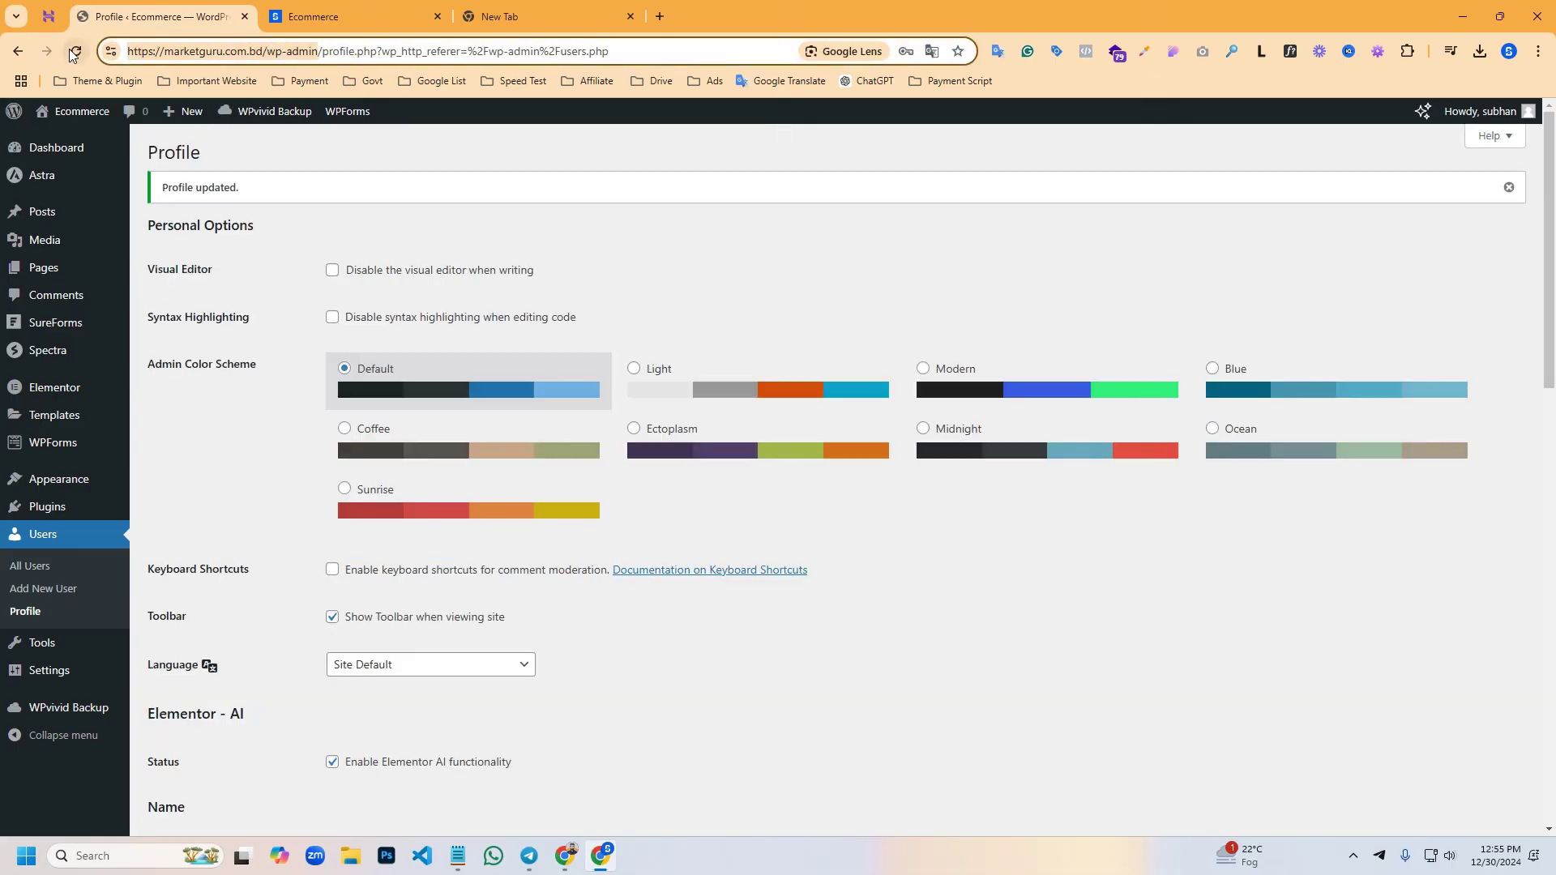
left_click(1538, 53)
left_click(1341, 140)
key("ctrl+v")
key("Return")
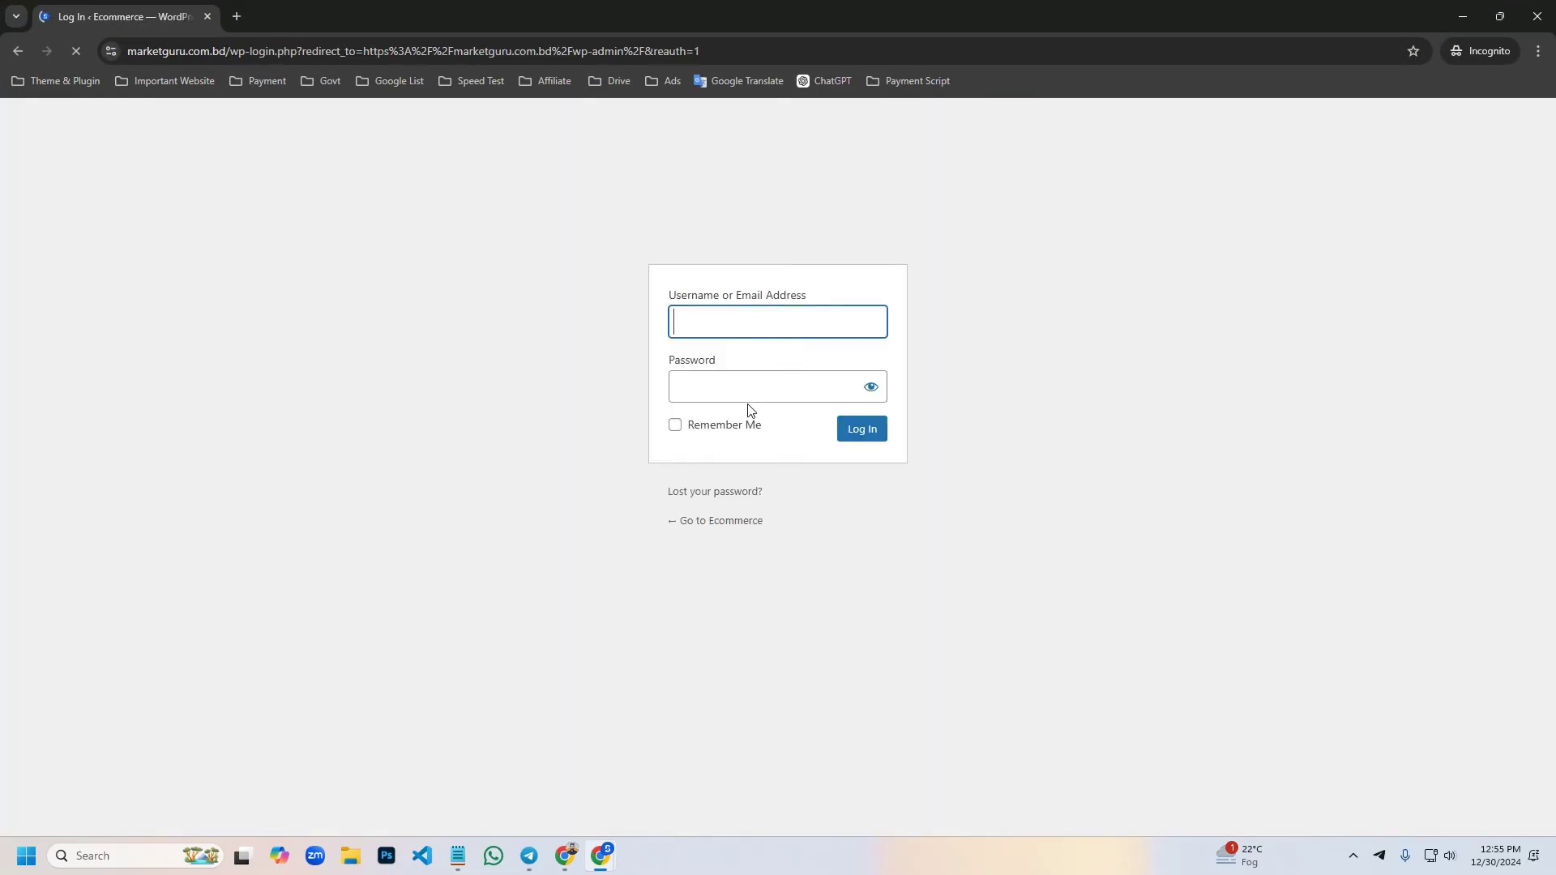
Log in to marketguru.com.bd with the copied username and the new account password from the clipboard history
left_click(722, 329)
key("super+v")
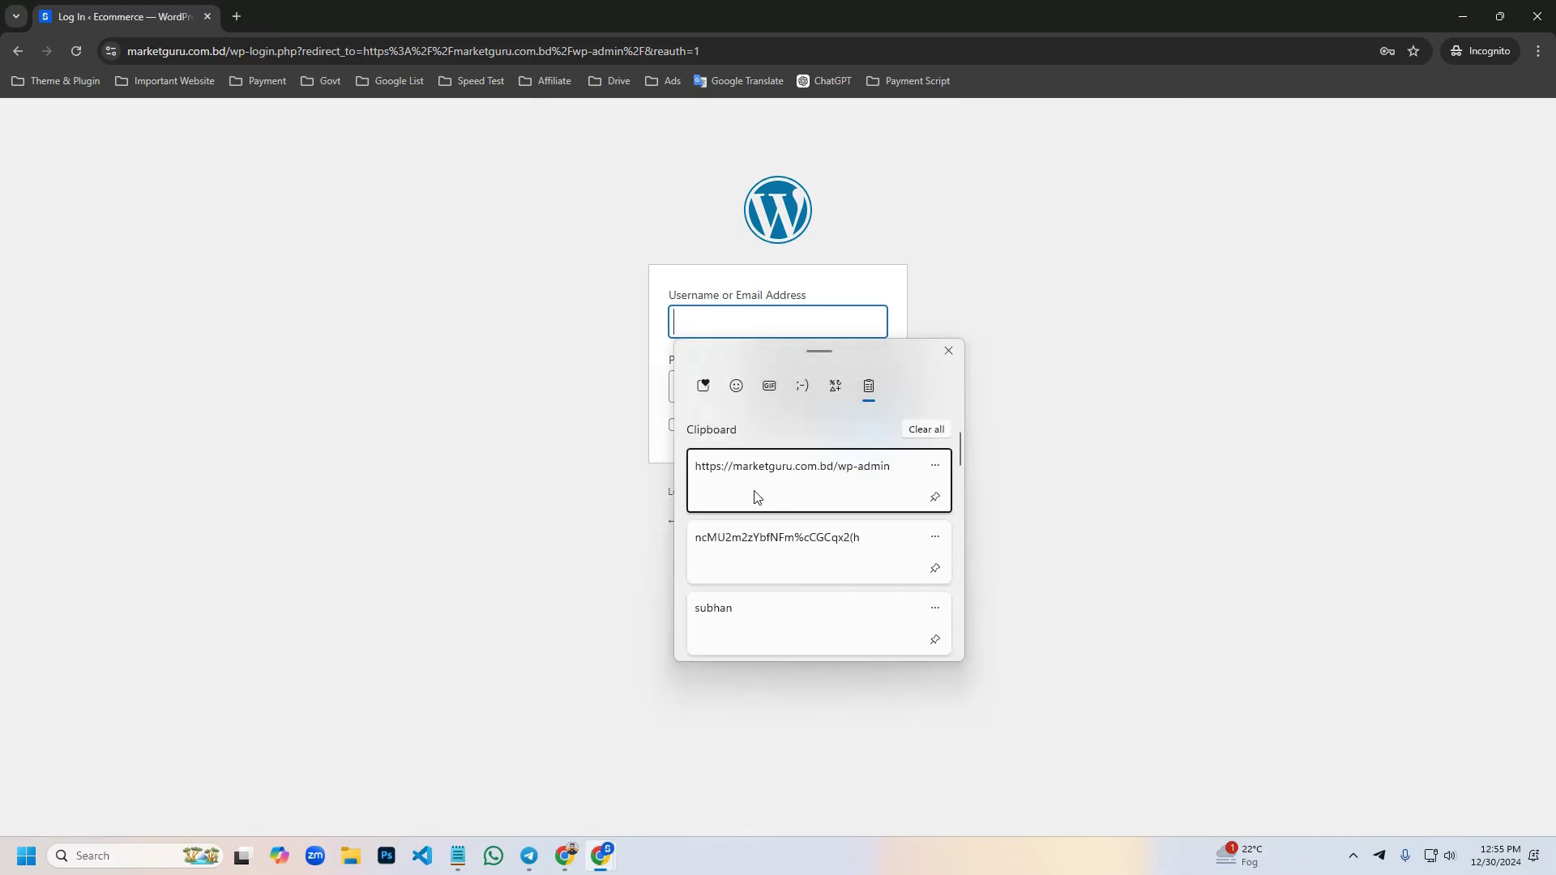
left_click(729, 610)
left_click(709, 392)
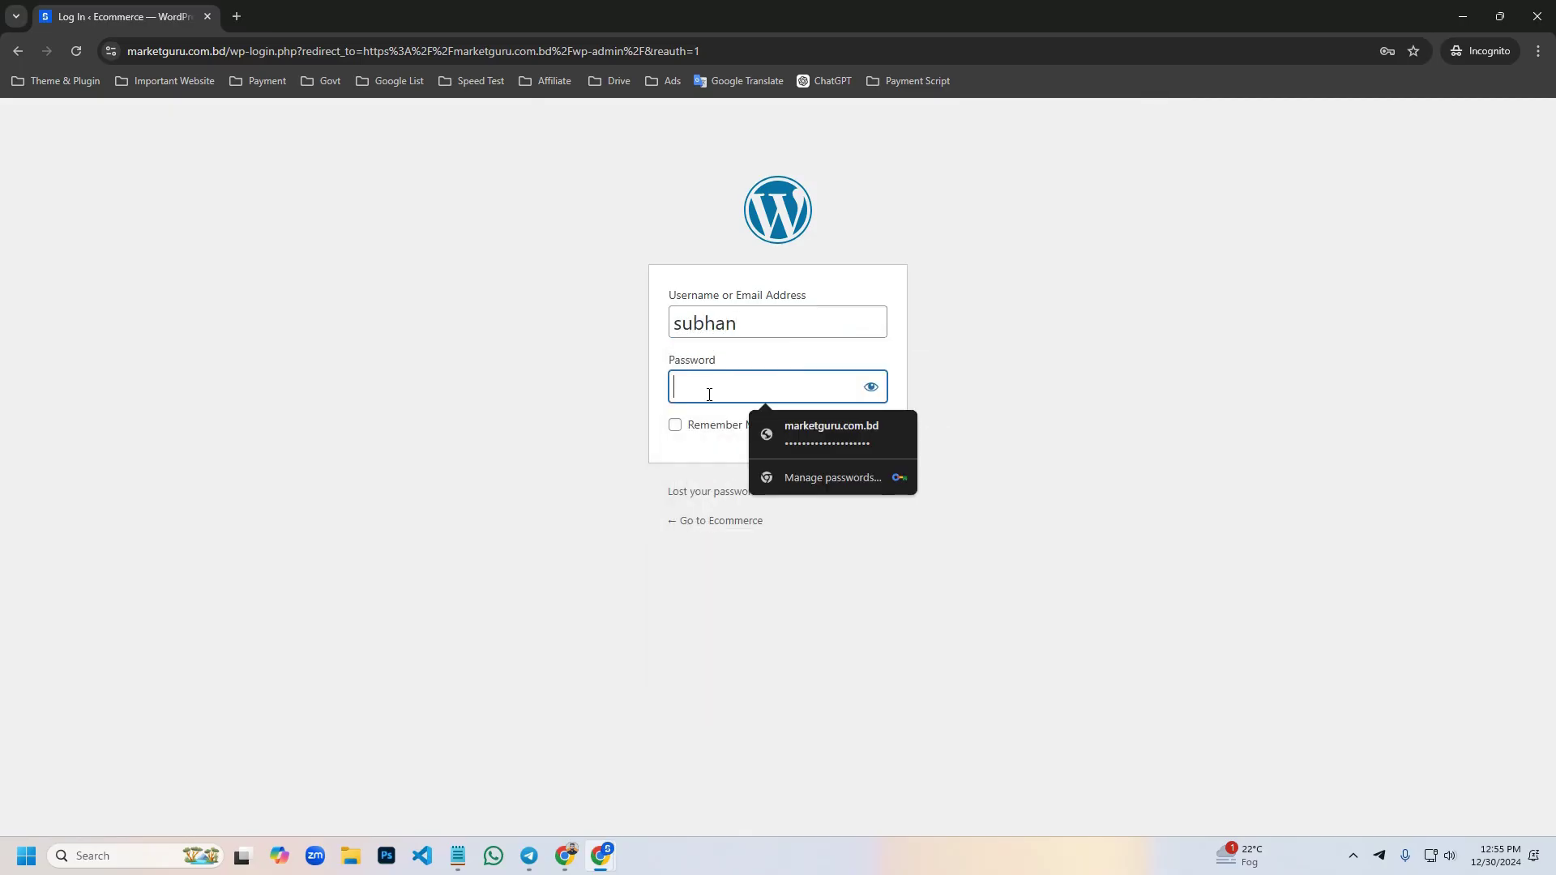
key("super+v")
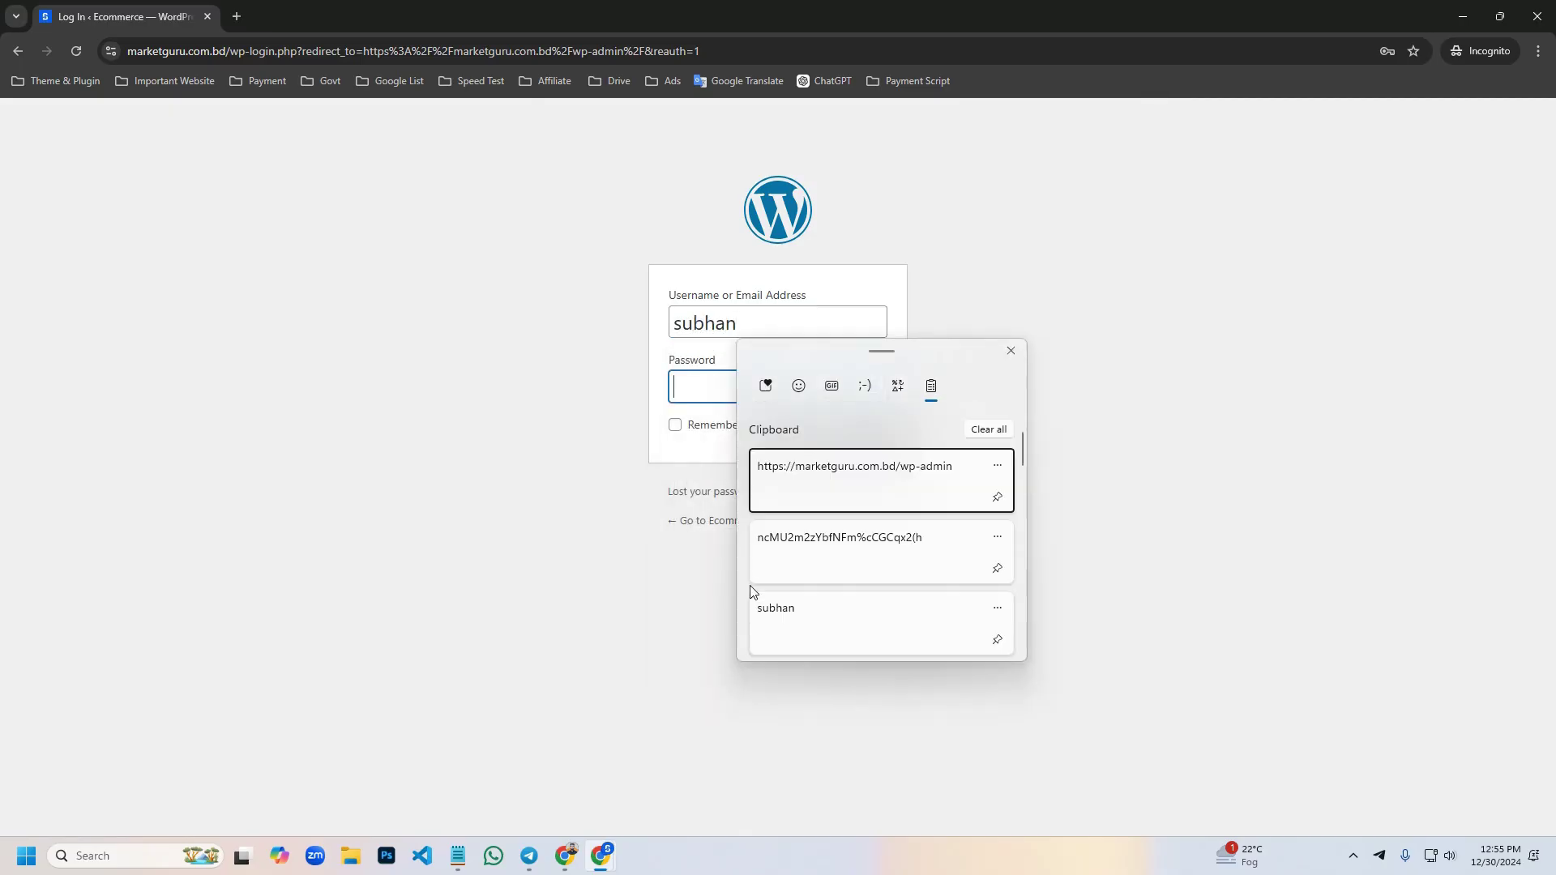
left_click(852, 556)
key("Return")
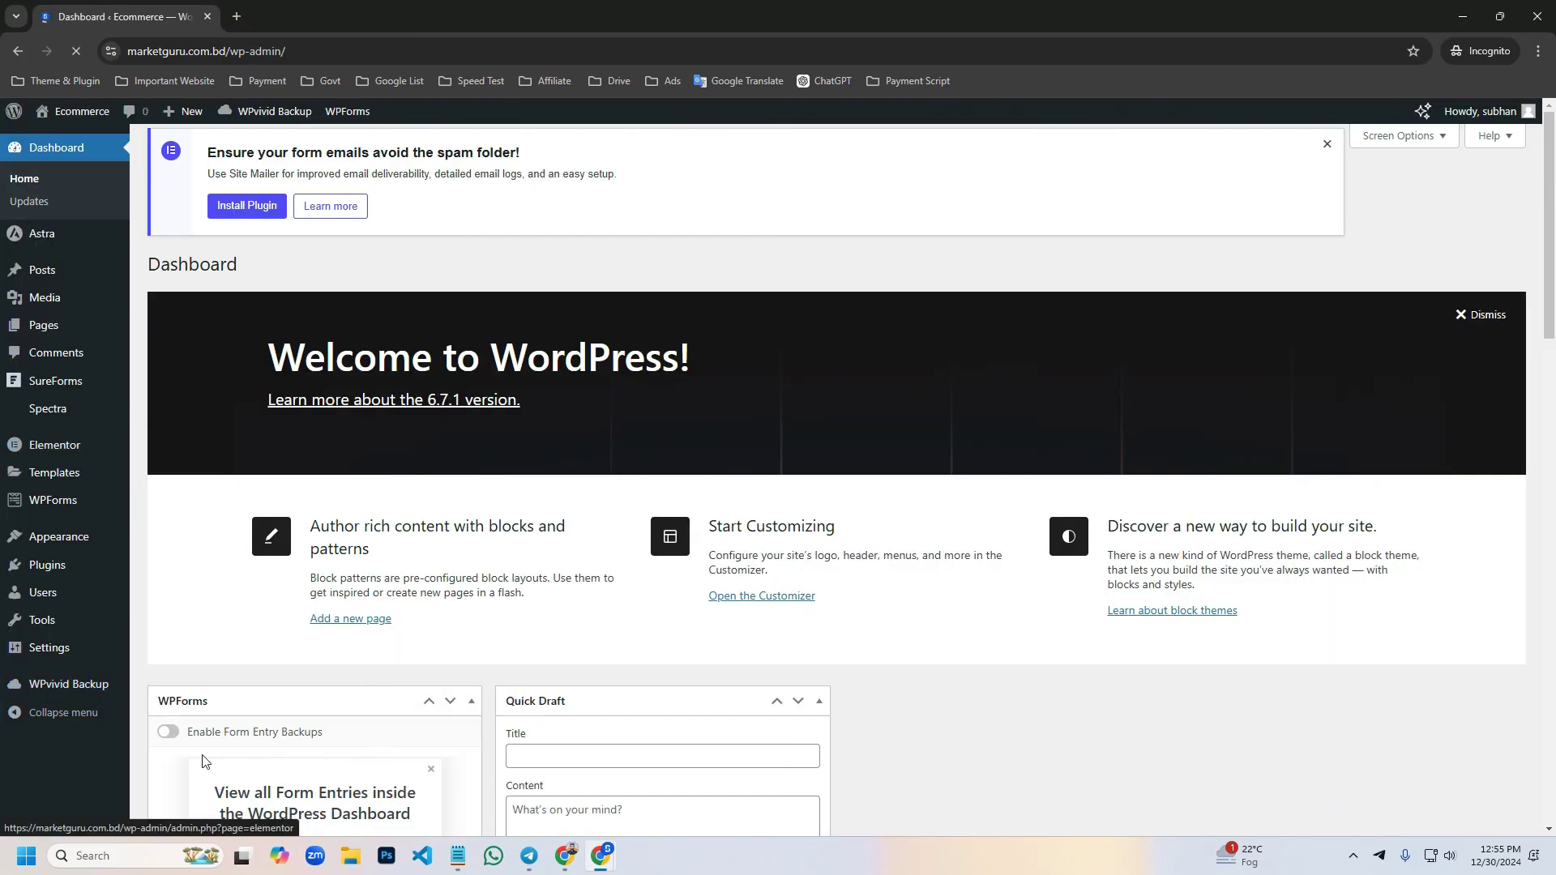
Open the migrated marketguru.com.bd site in a new tab and examine its home page down to the footer
mouse_move(73, 120)
right_click(123, 133)
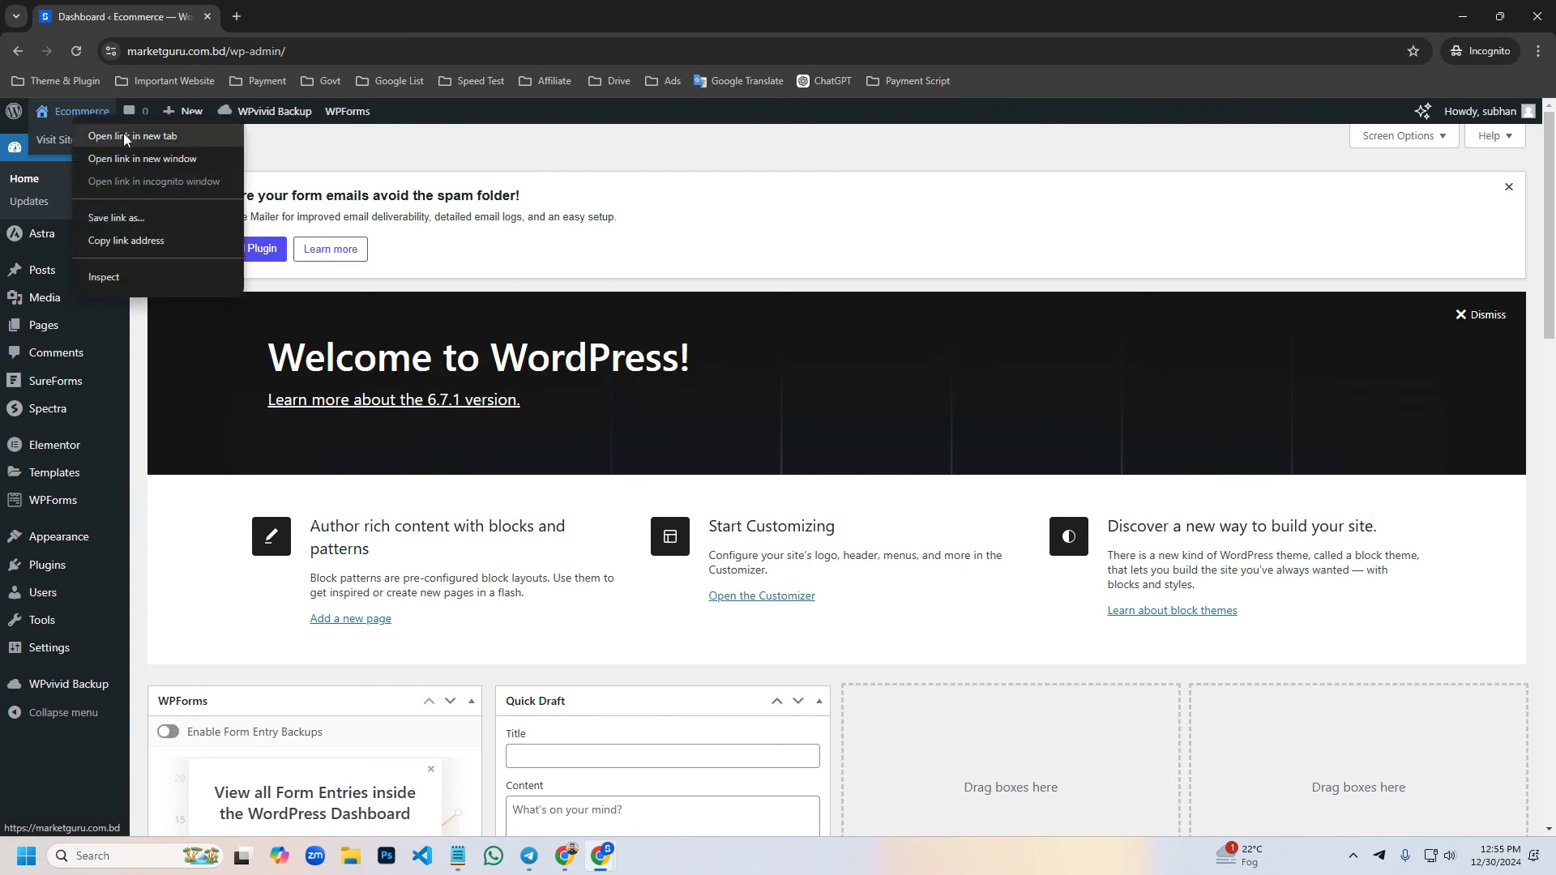
left_click(162, 143)
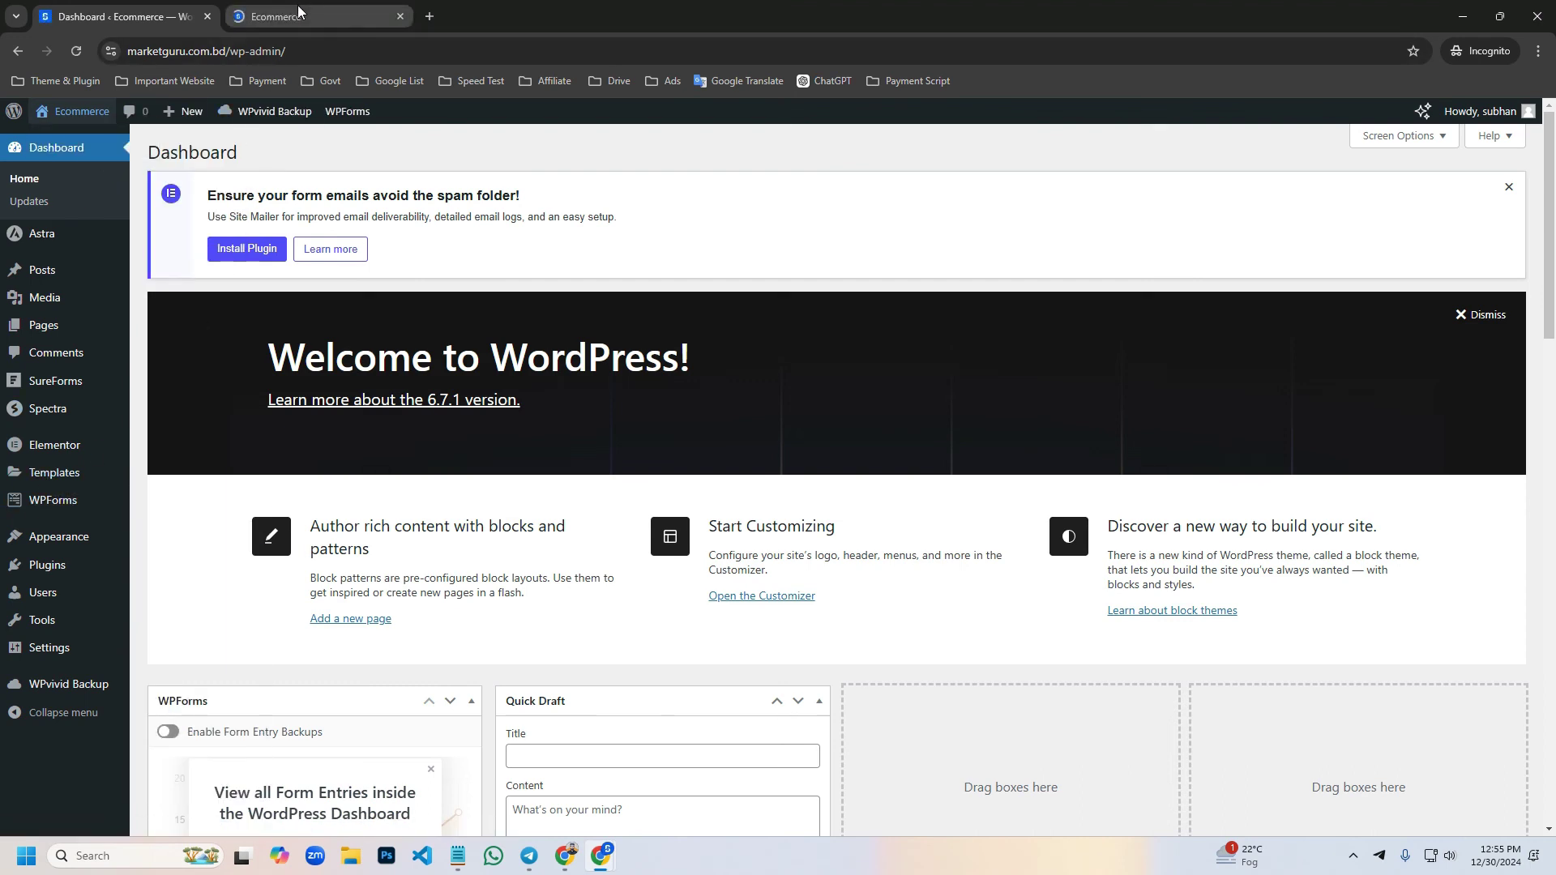
left_click(298, 14)
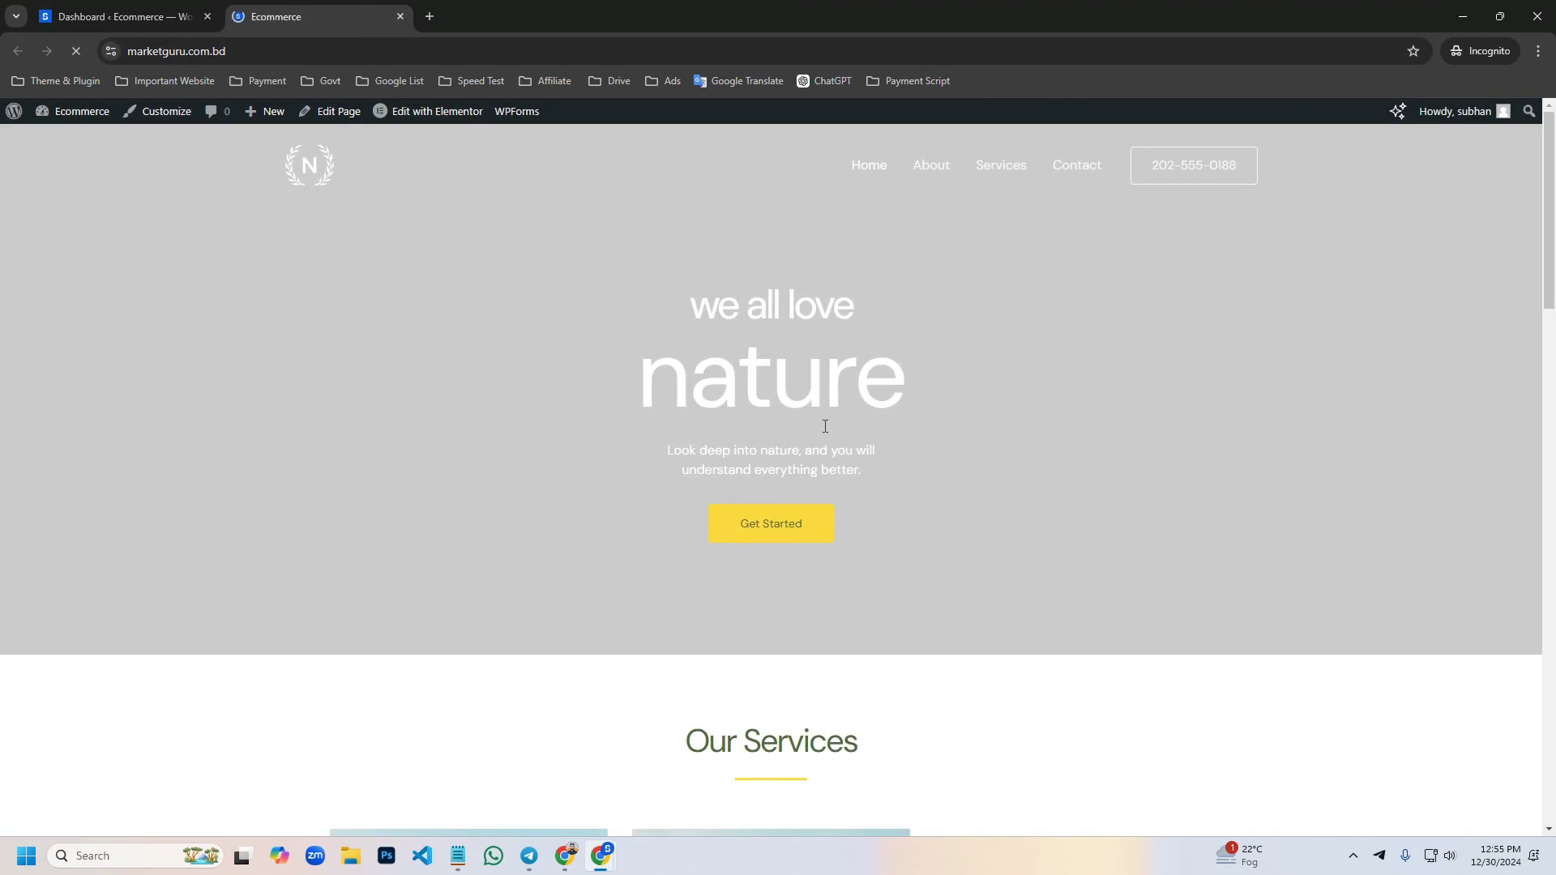
scroll(754, 464, "down", 8)
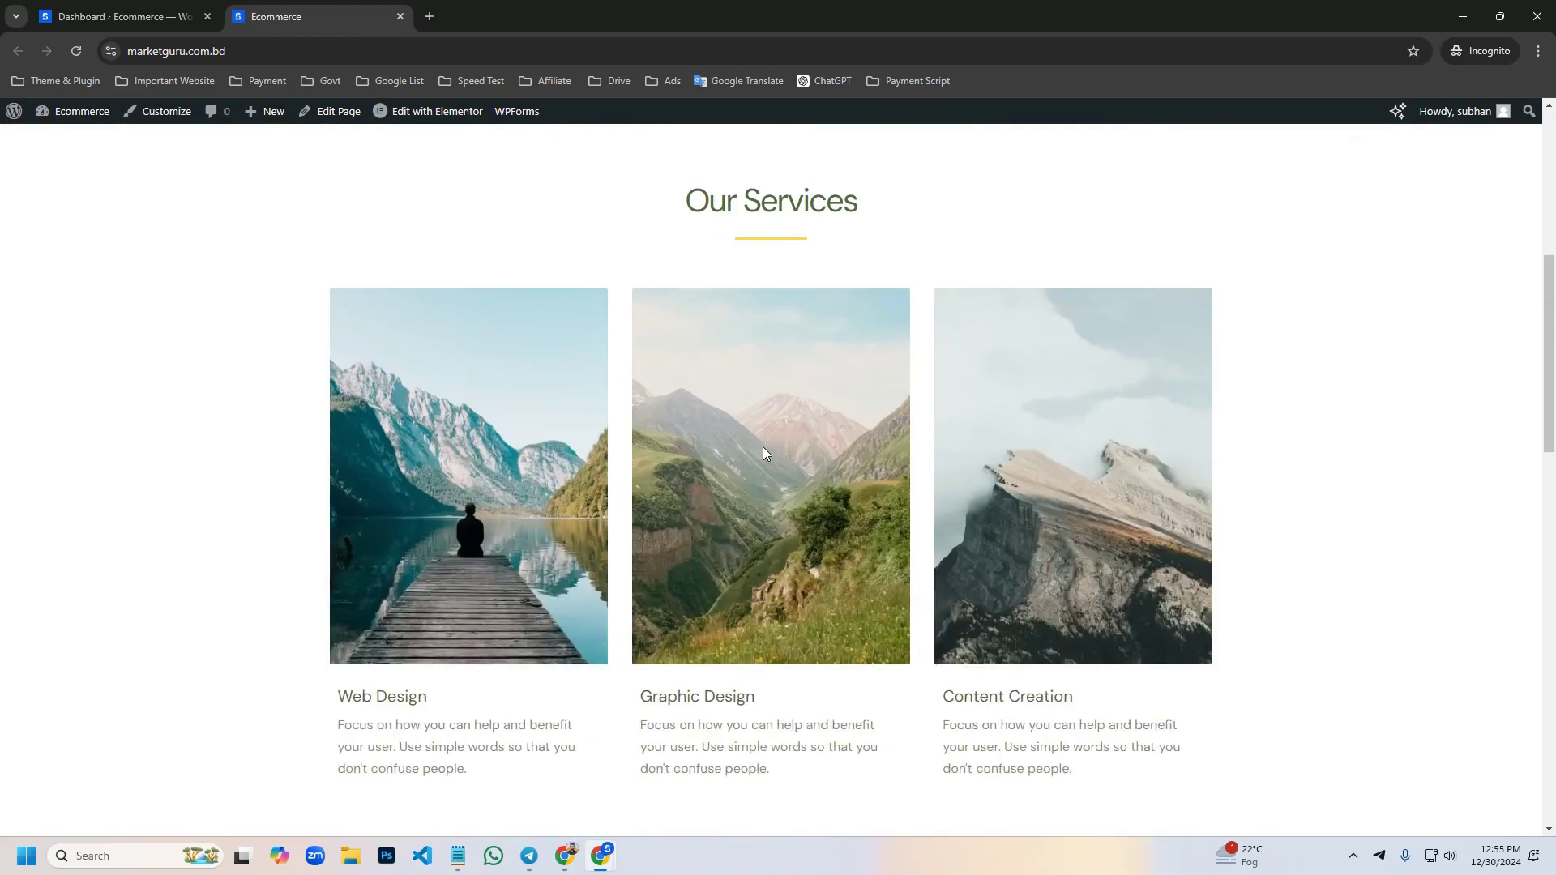
scroll(422, 194, "up", 1)
scroll(597, 444, "up", 8)
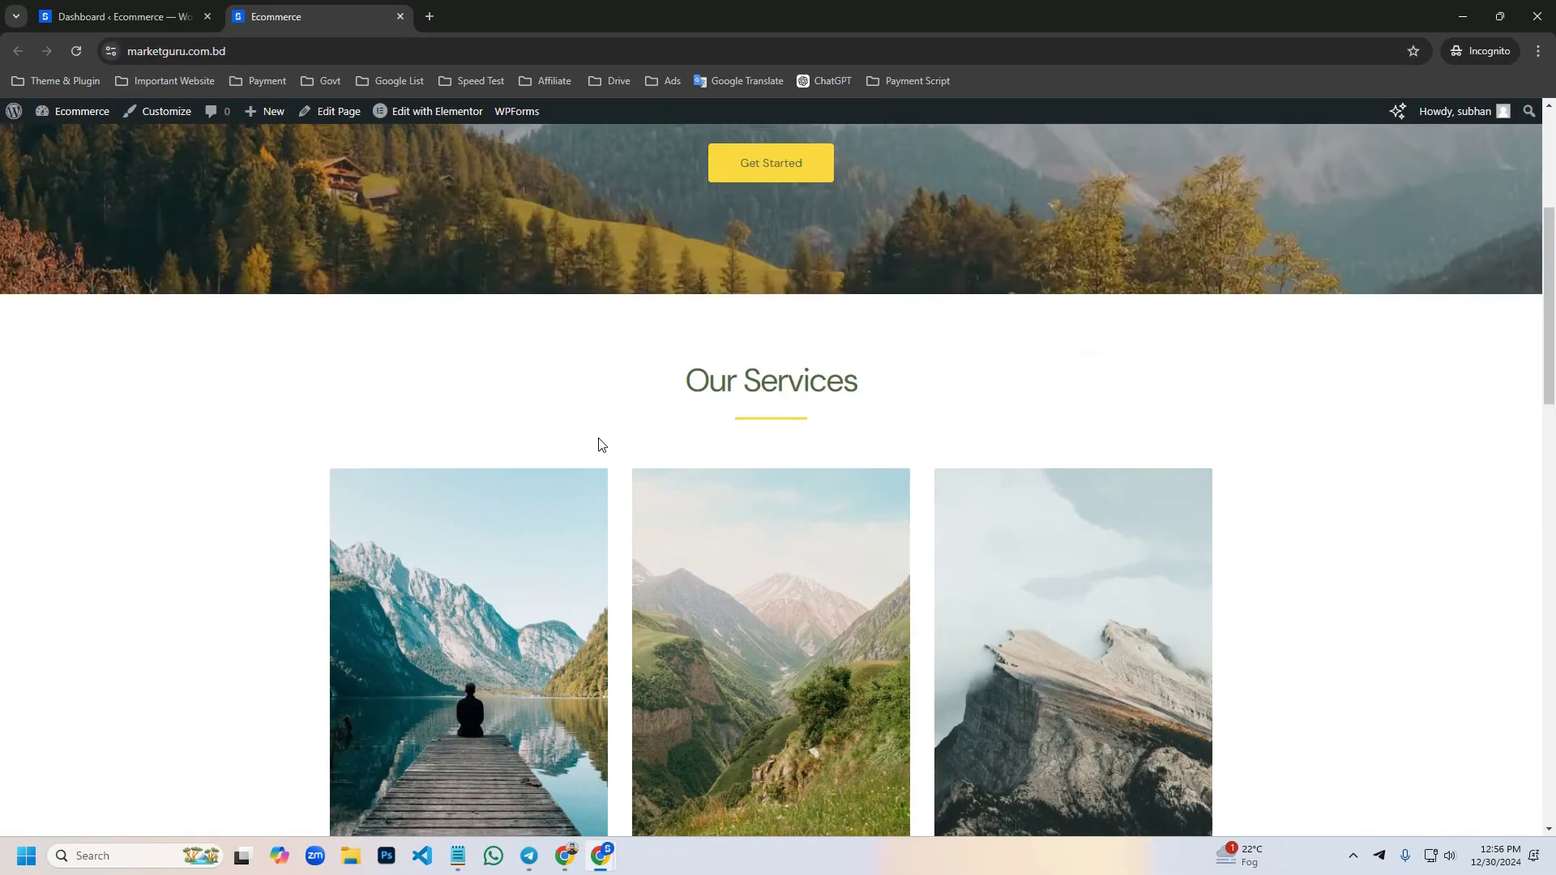
scroll(822, 531, "down", 20)
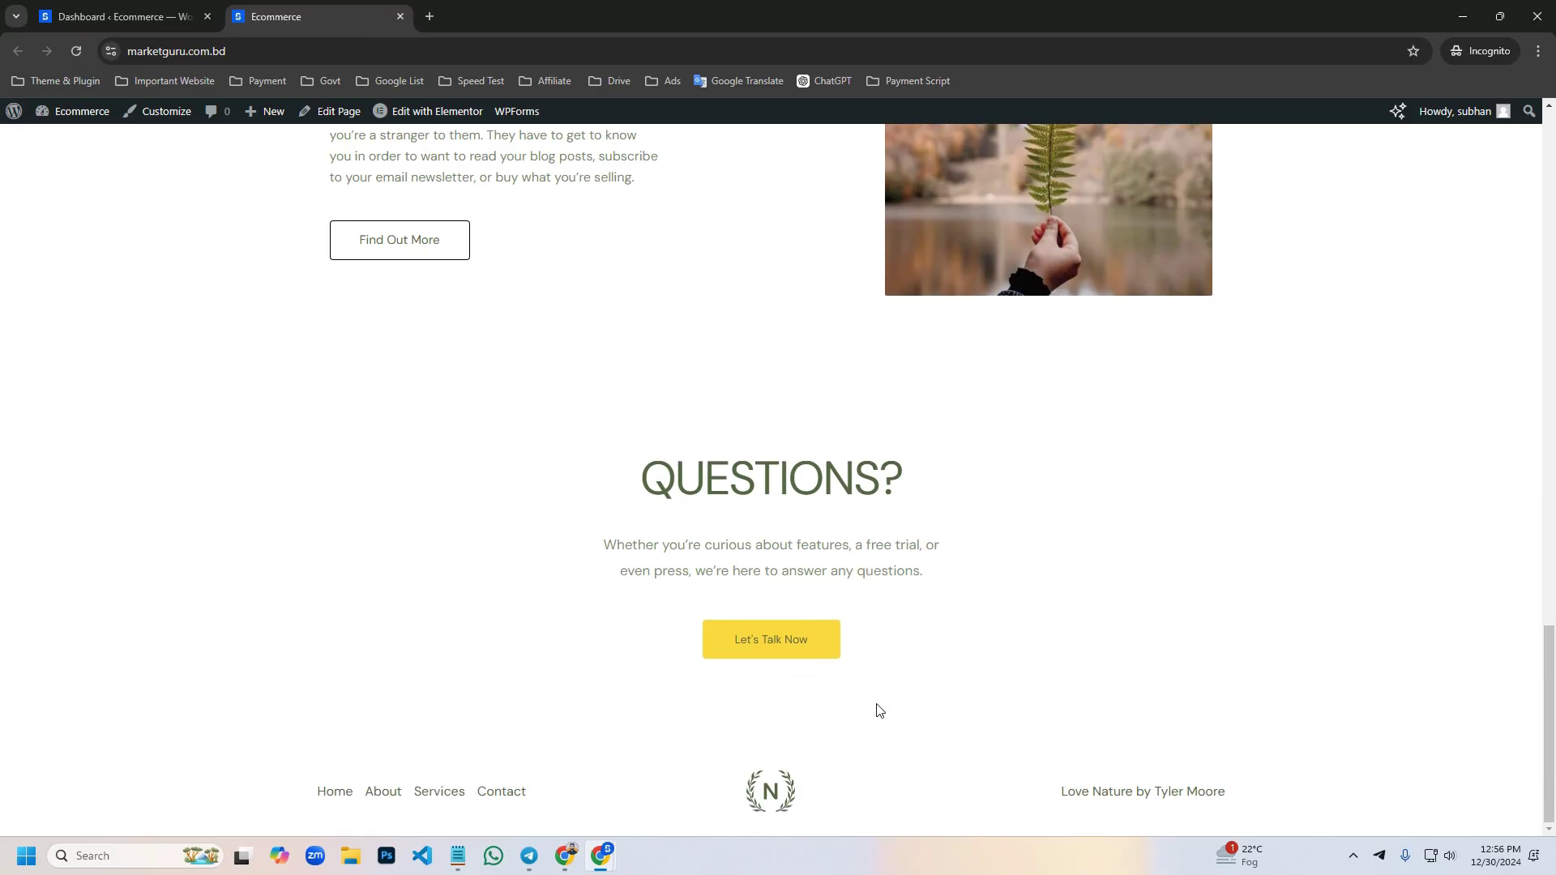
Examine the original incomekori.com home page for comparison with the migrated site
left_click(564, 856)
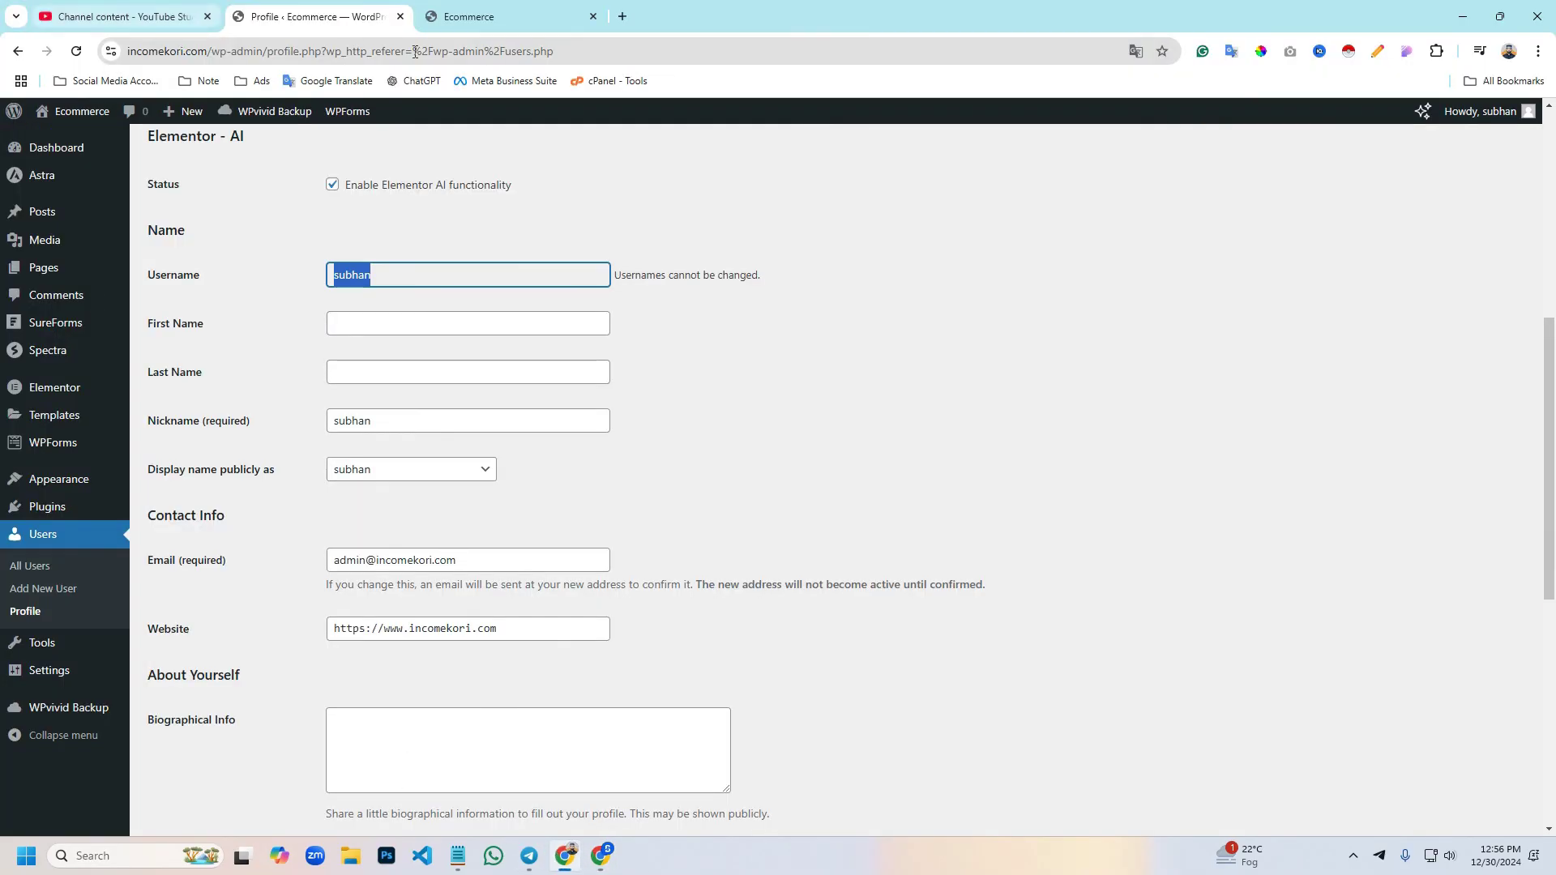
left_click(478, 16)
scroll(926, 572, "down", 20)
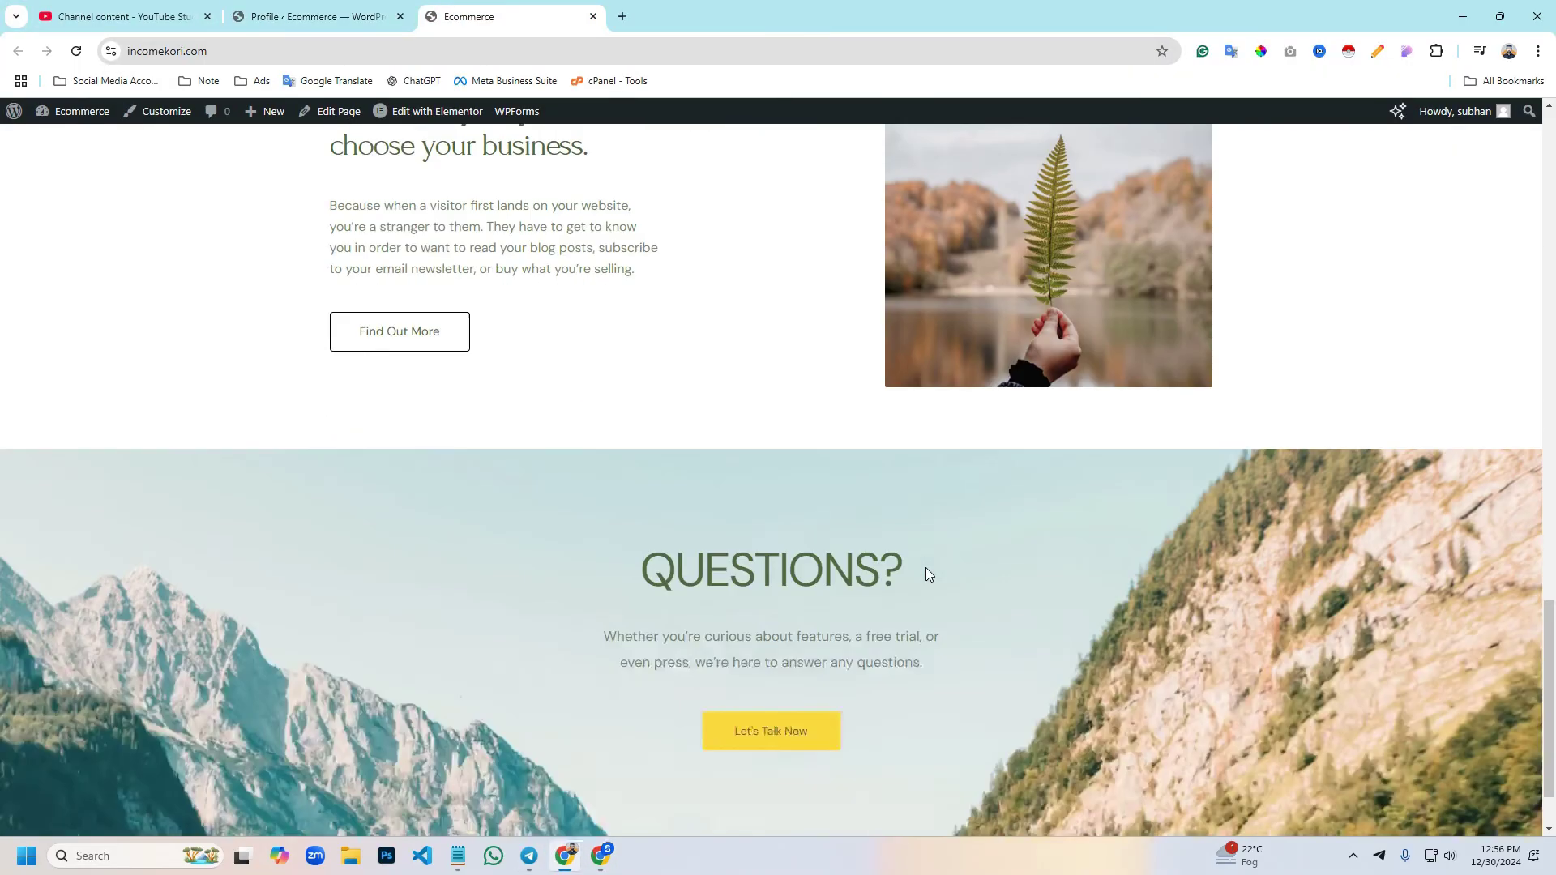
scroll(940, 584, "up", 8)
scroll(953, 596, "up", 17)
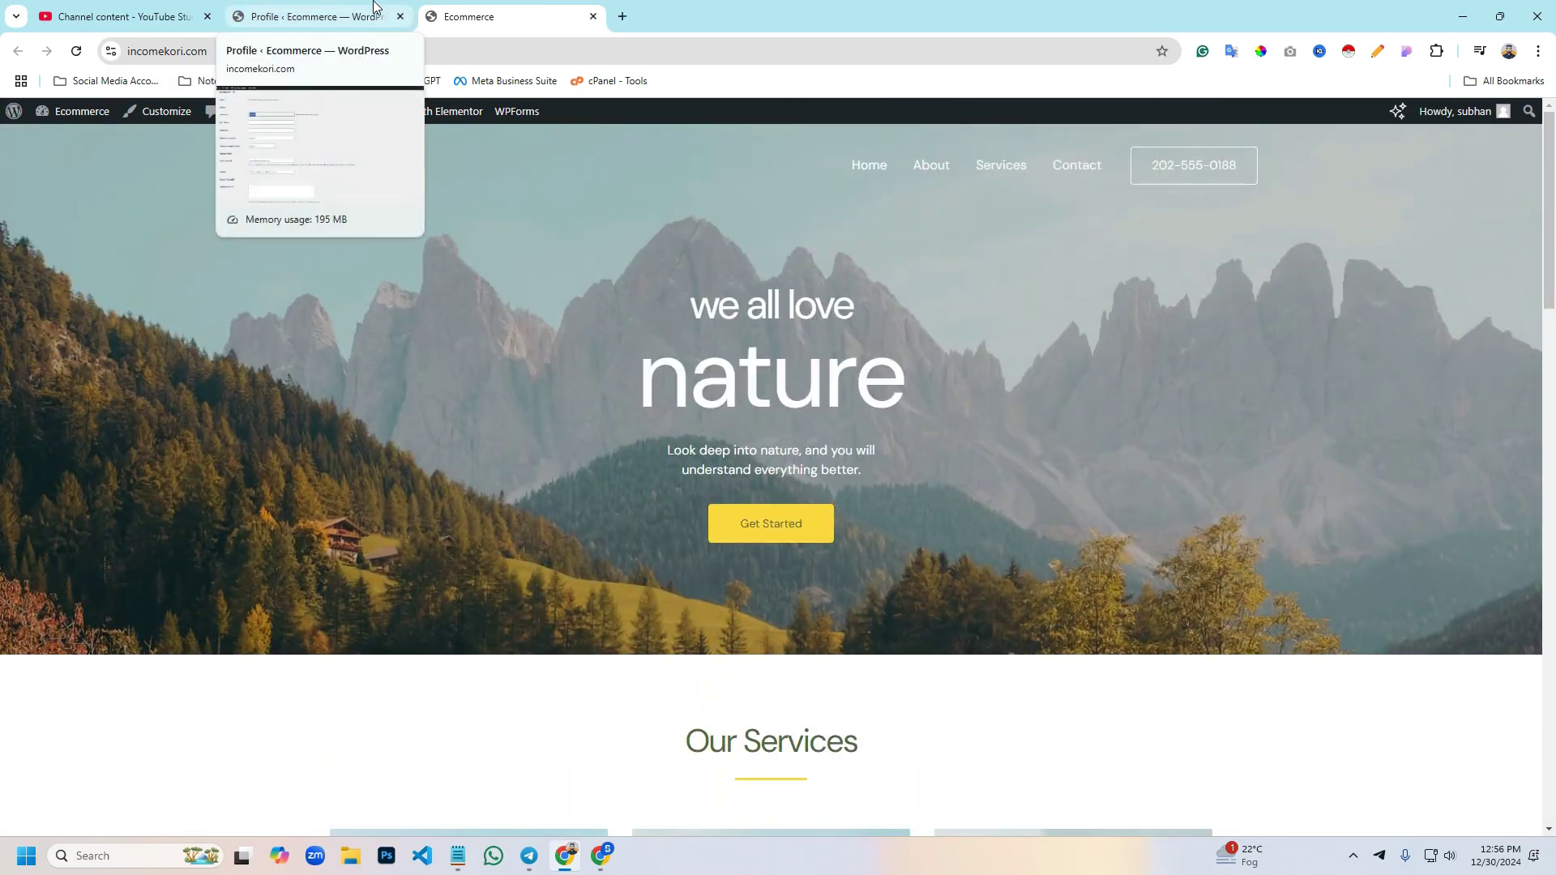
Return to WPvivid Backup on incomekori.com and look over its backup upload and key generation options
left_click(374, 16)
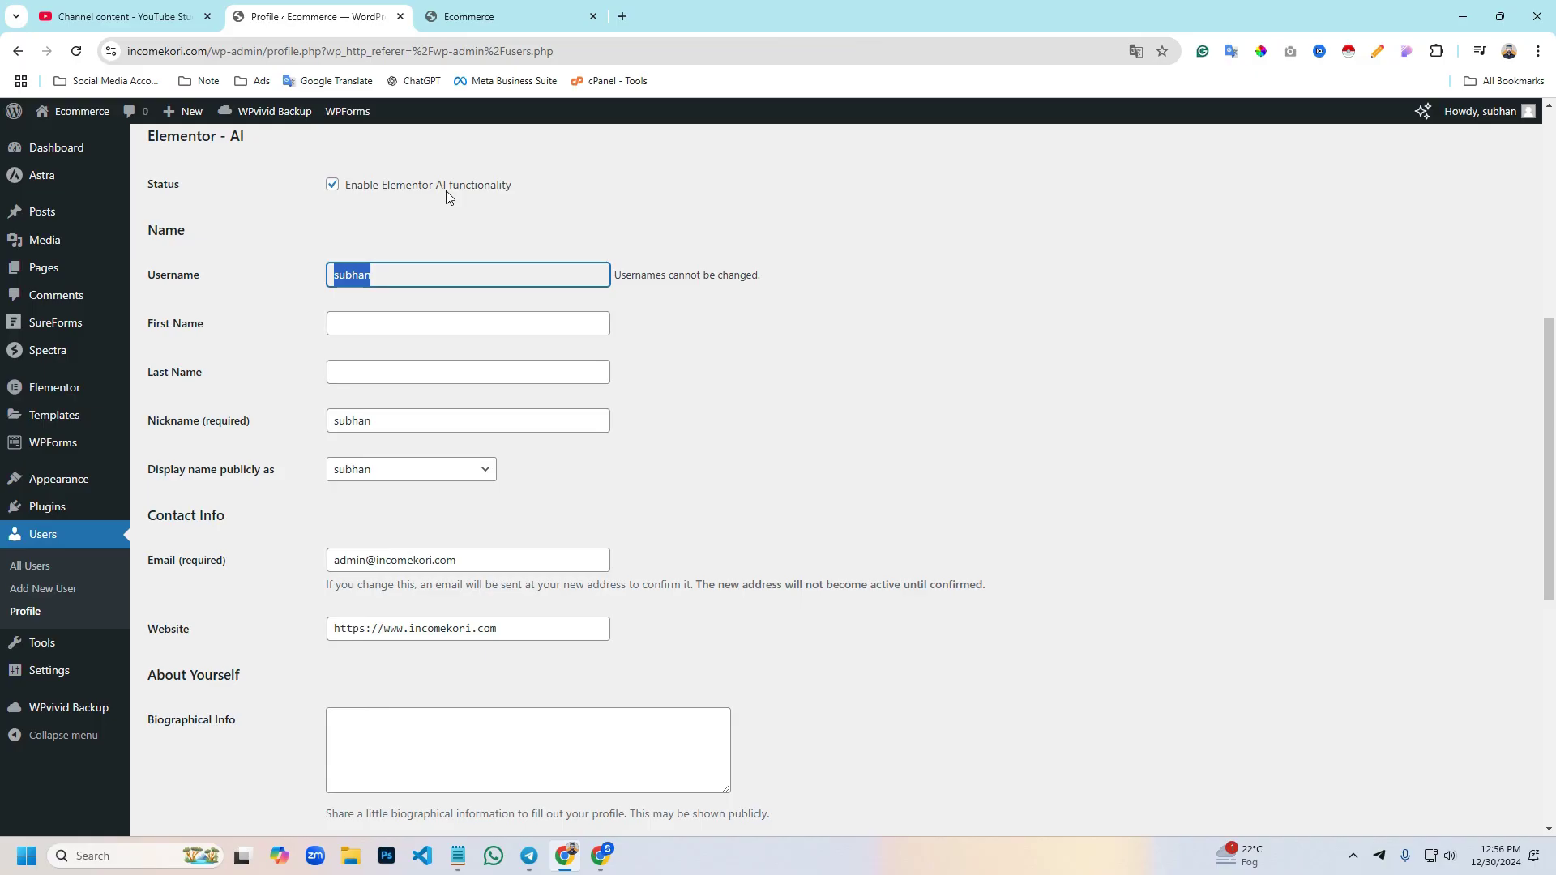
scroll(413, 420, "up", 7)
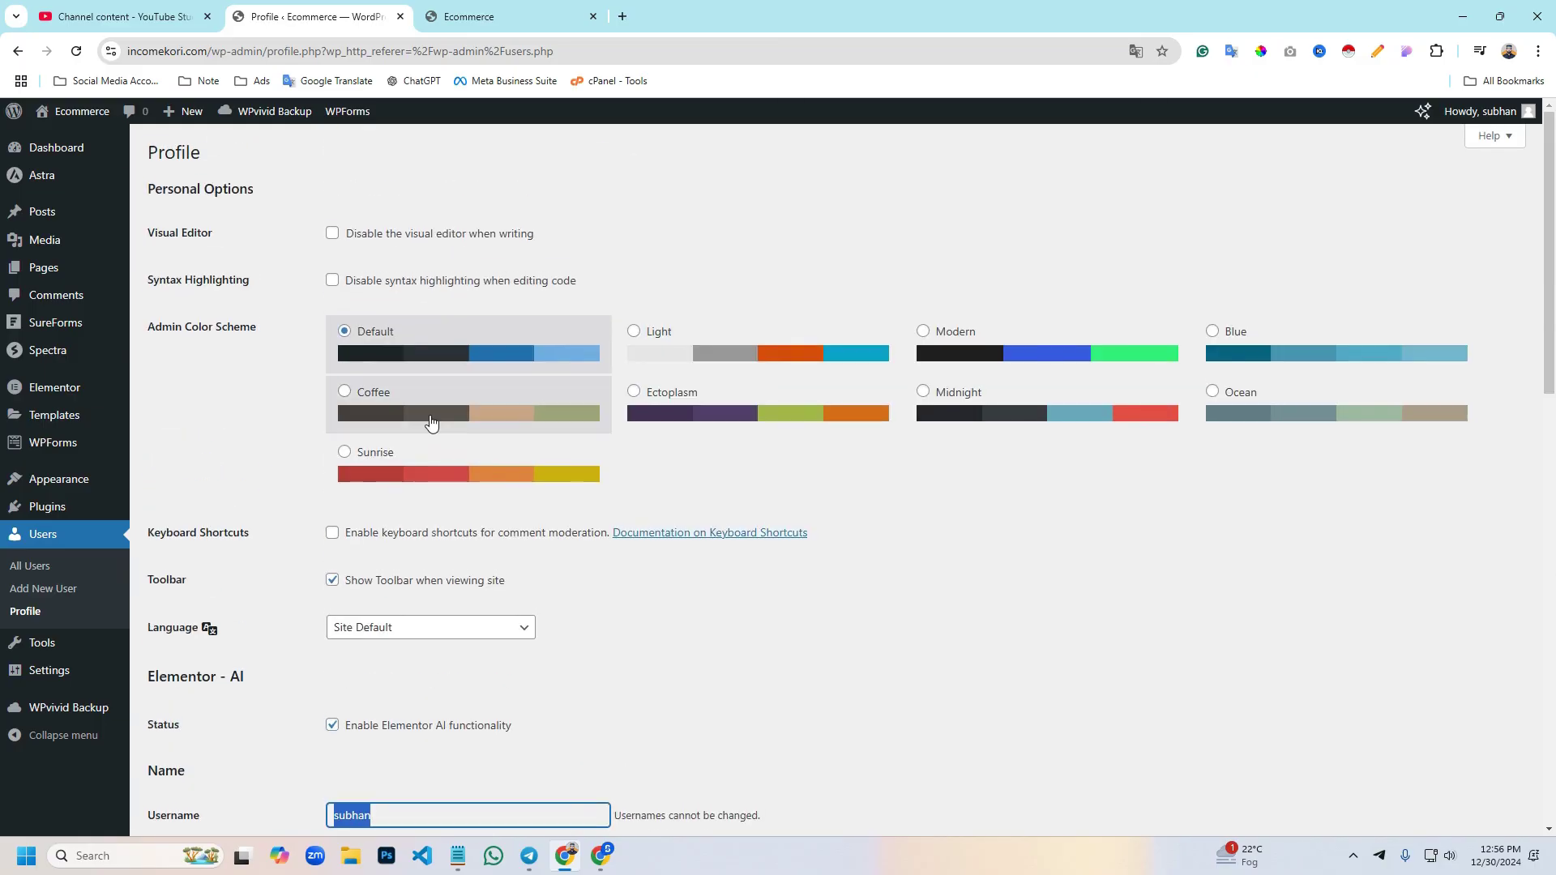
mouse_move(65, 709)
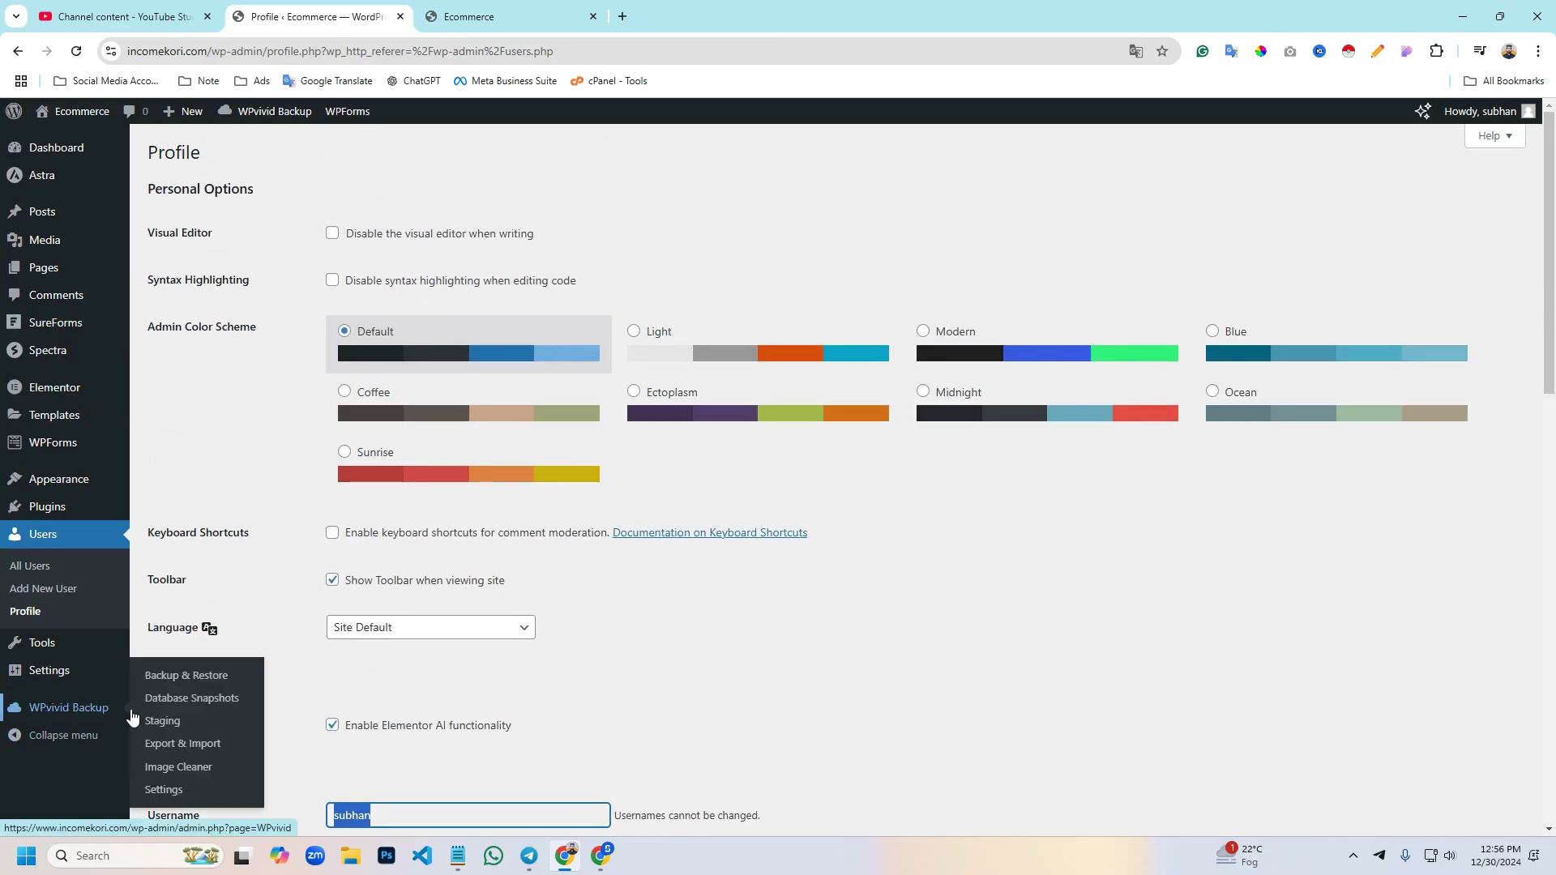
left_click(66, 695)
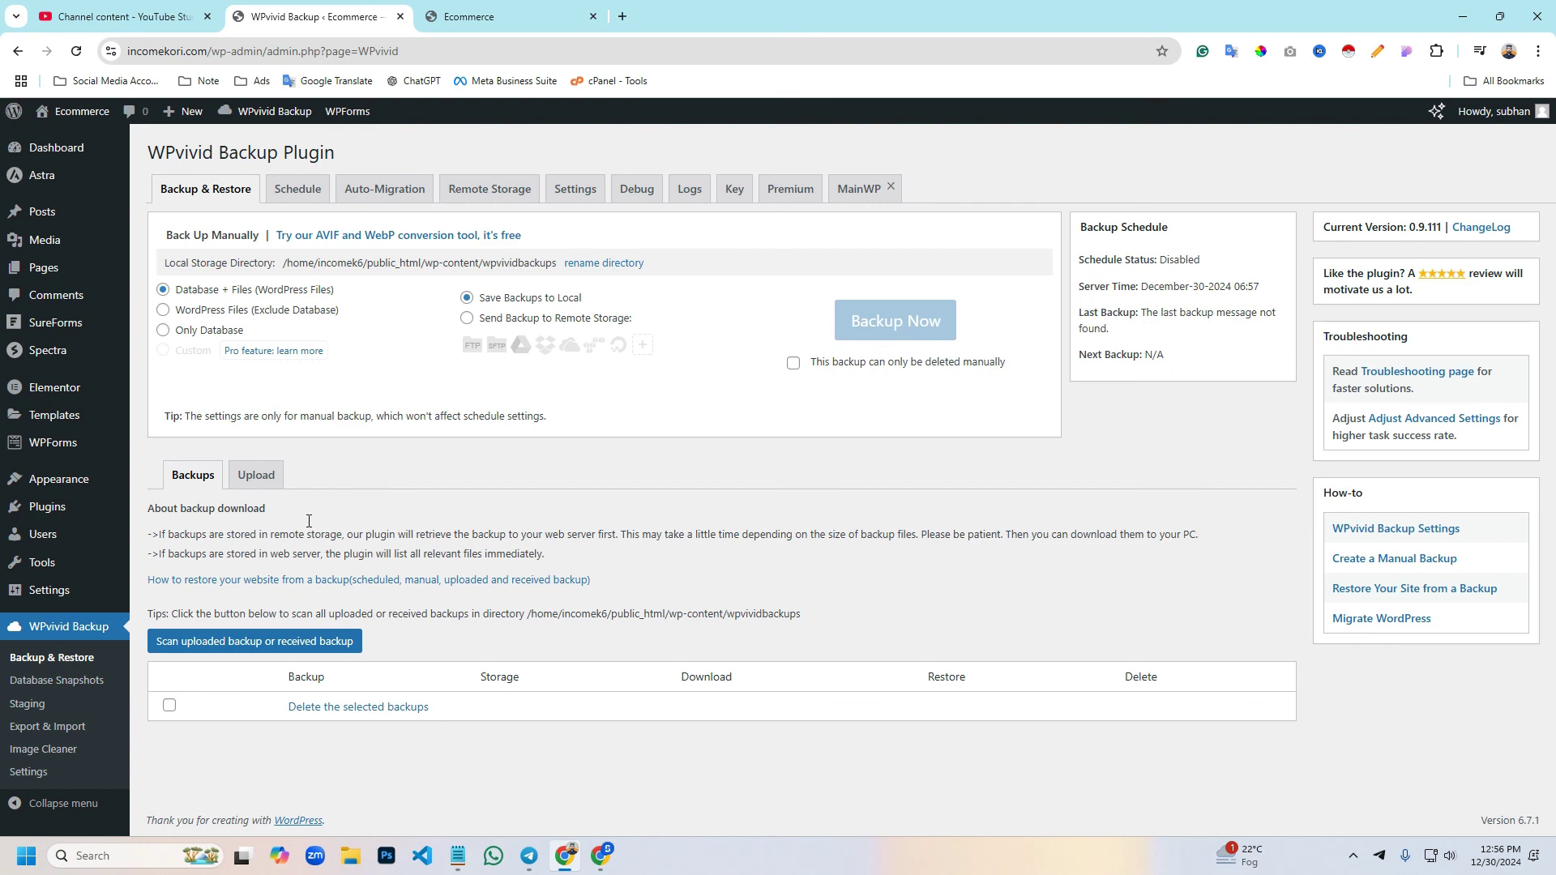
left_click(256, 478)
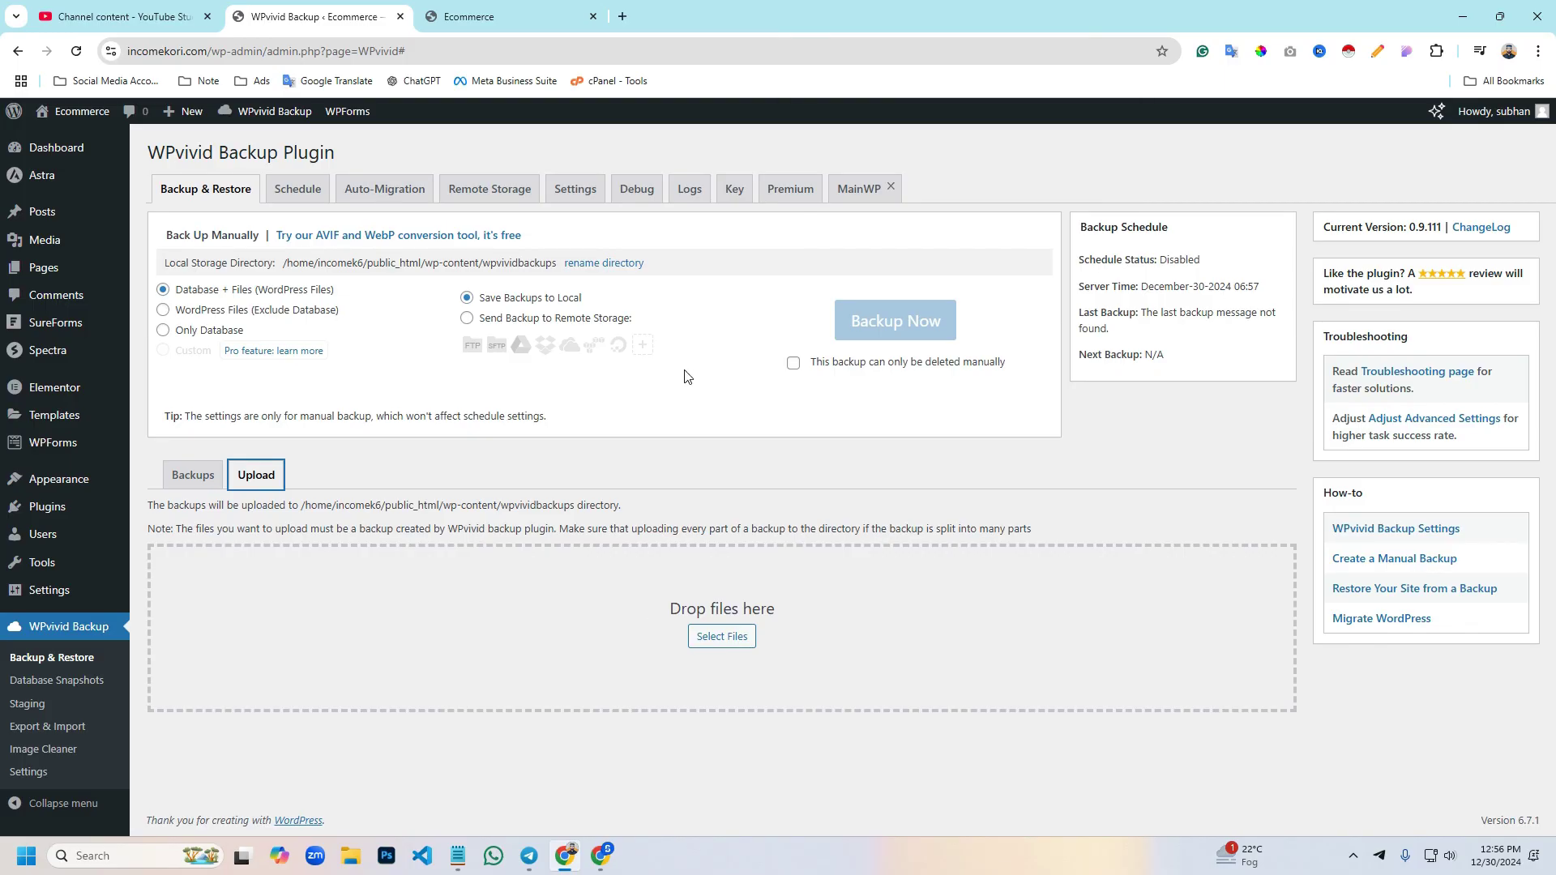
left_click(735, 190)
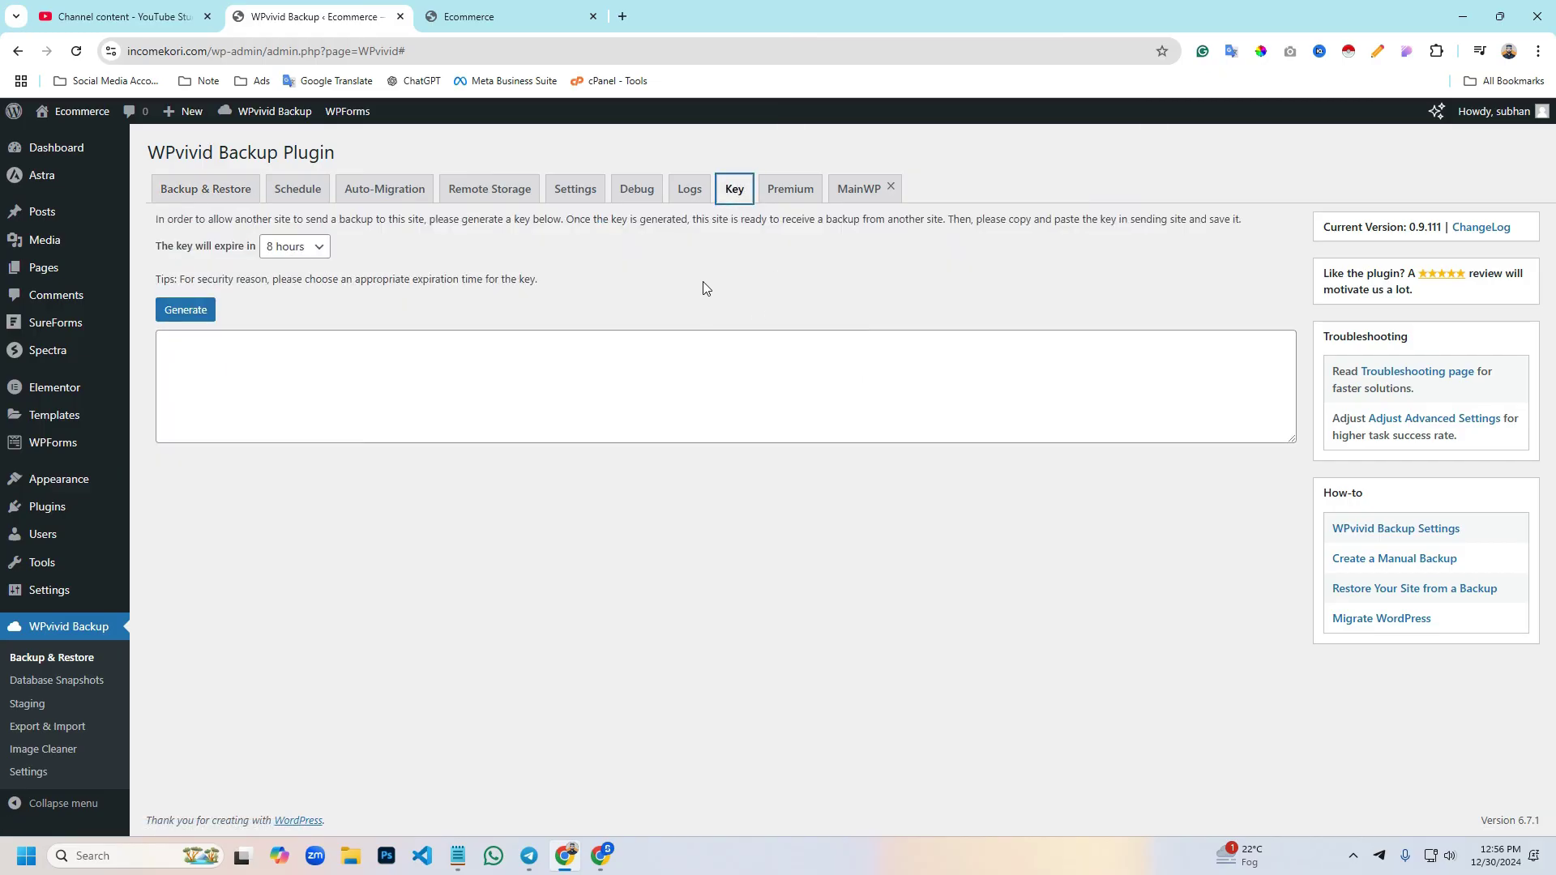